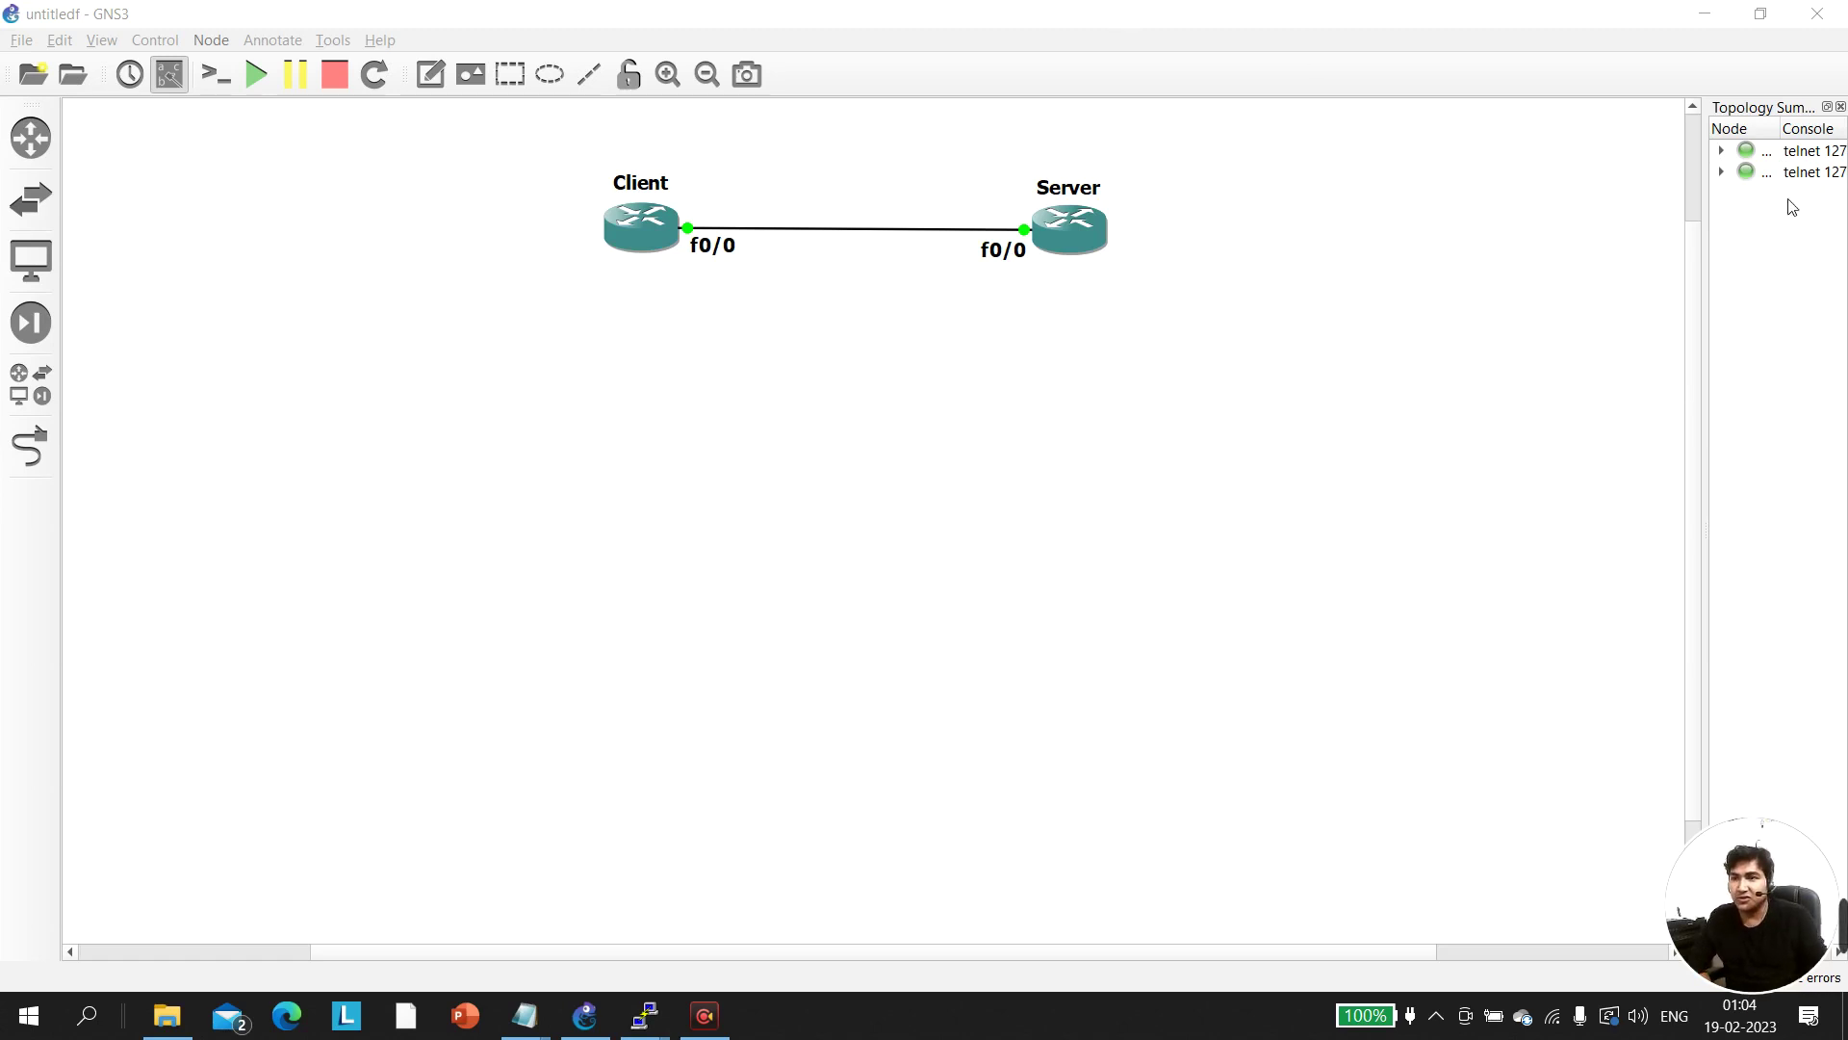
Draw red rectangles around the Server router with the recorder's annotation pen
{"action": "mouse_move", "coordinate": [1795, 825]}
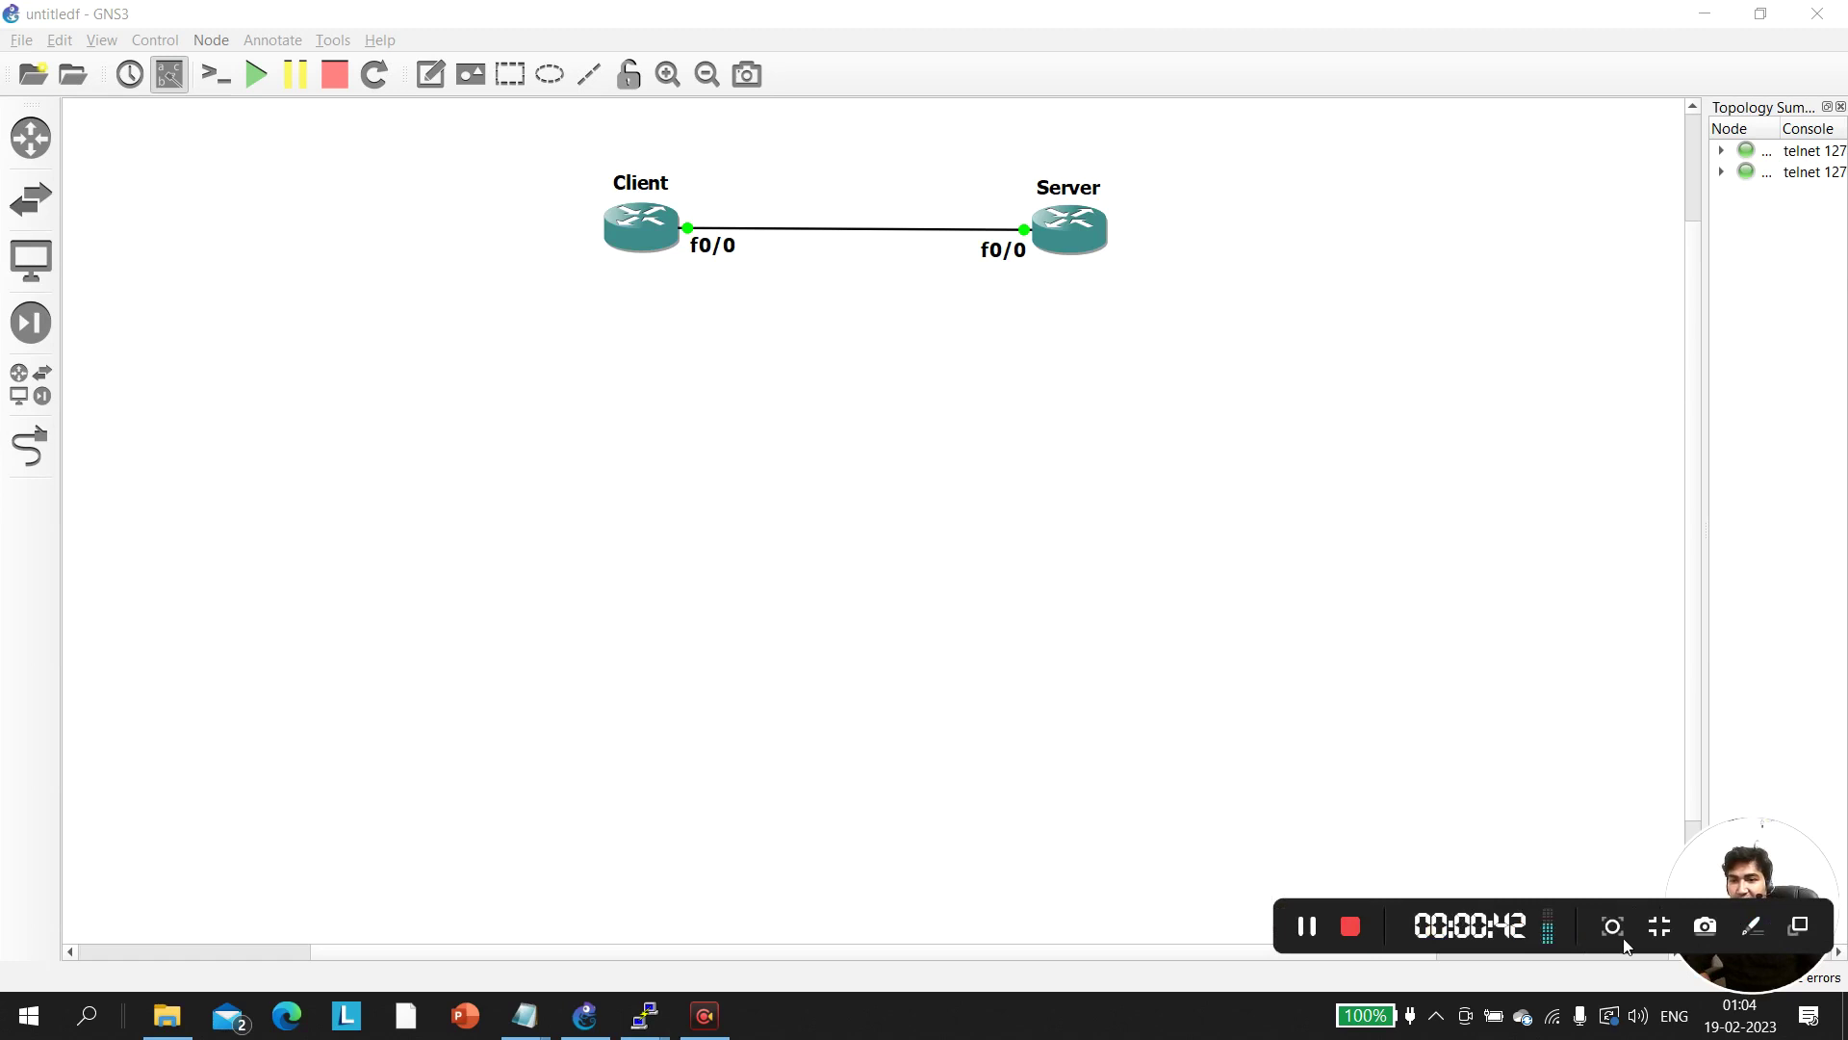
{"action": "left_click", "coordinate": [1752, 926]}
{"action": "left_click", "coordinate": [1806, 577]}
{"action": "left_click_drag", "start_coordinate": [551, 148], "coordinate": [742, 343]}
{"action": "mouse_move", "coordinate": [938, 165]}
{"action": "left_mouse_down"}
{"action": "mouse_move", "coordinate": [1043, 276]}
{"action": "mouse_move", "coordinate": [1180, 338]}
{"action": "mouse_move", "coordinate": [1175, 314]}
{"action": "left_mouse_up"}
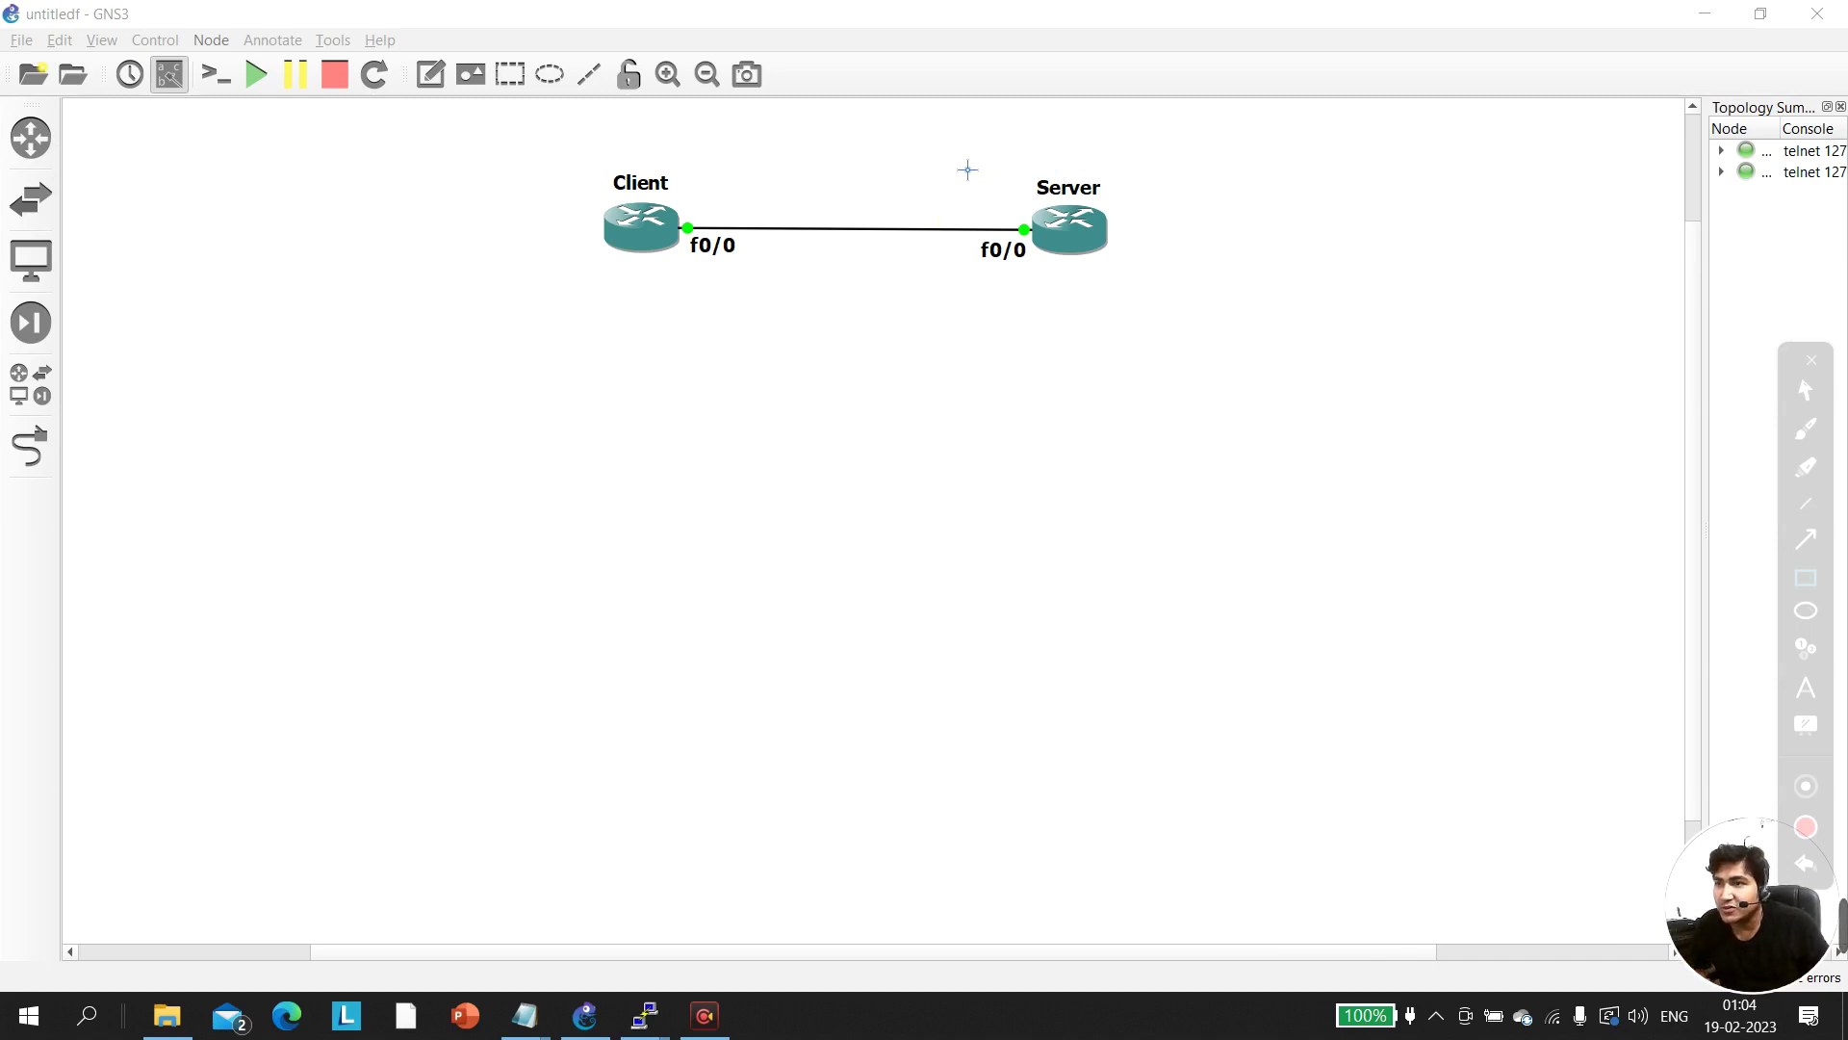
{"action": "mouse_move", "coordinate": [958, 162]}
{"action": "left_mouse_down"}
{"action": "mouse_move", "coordinate": [1076, 288]}
{"action": "mouse_move", "coordinate": [1175, 347]}
{"action": "left_mouse_up"}
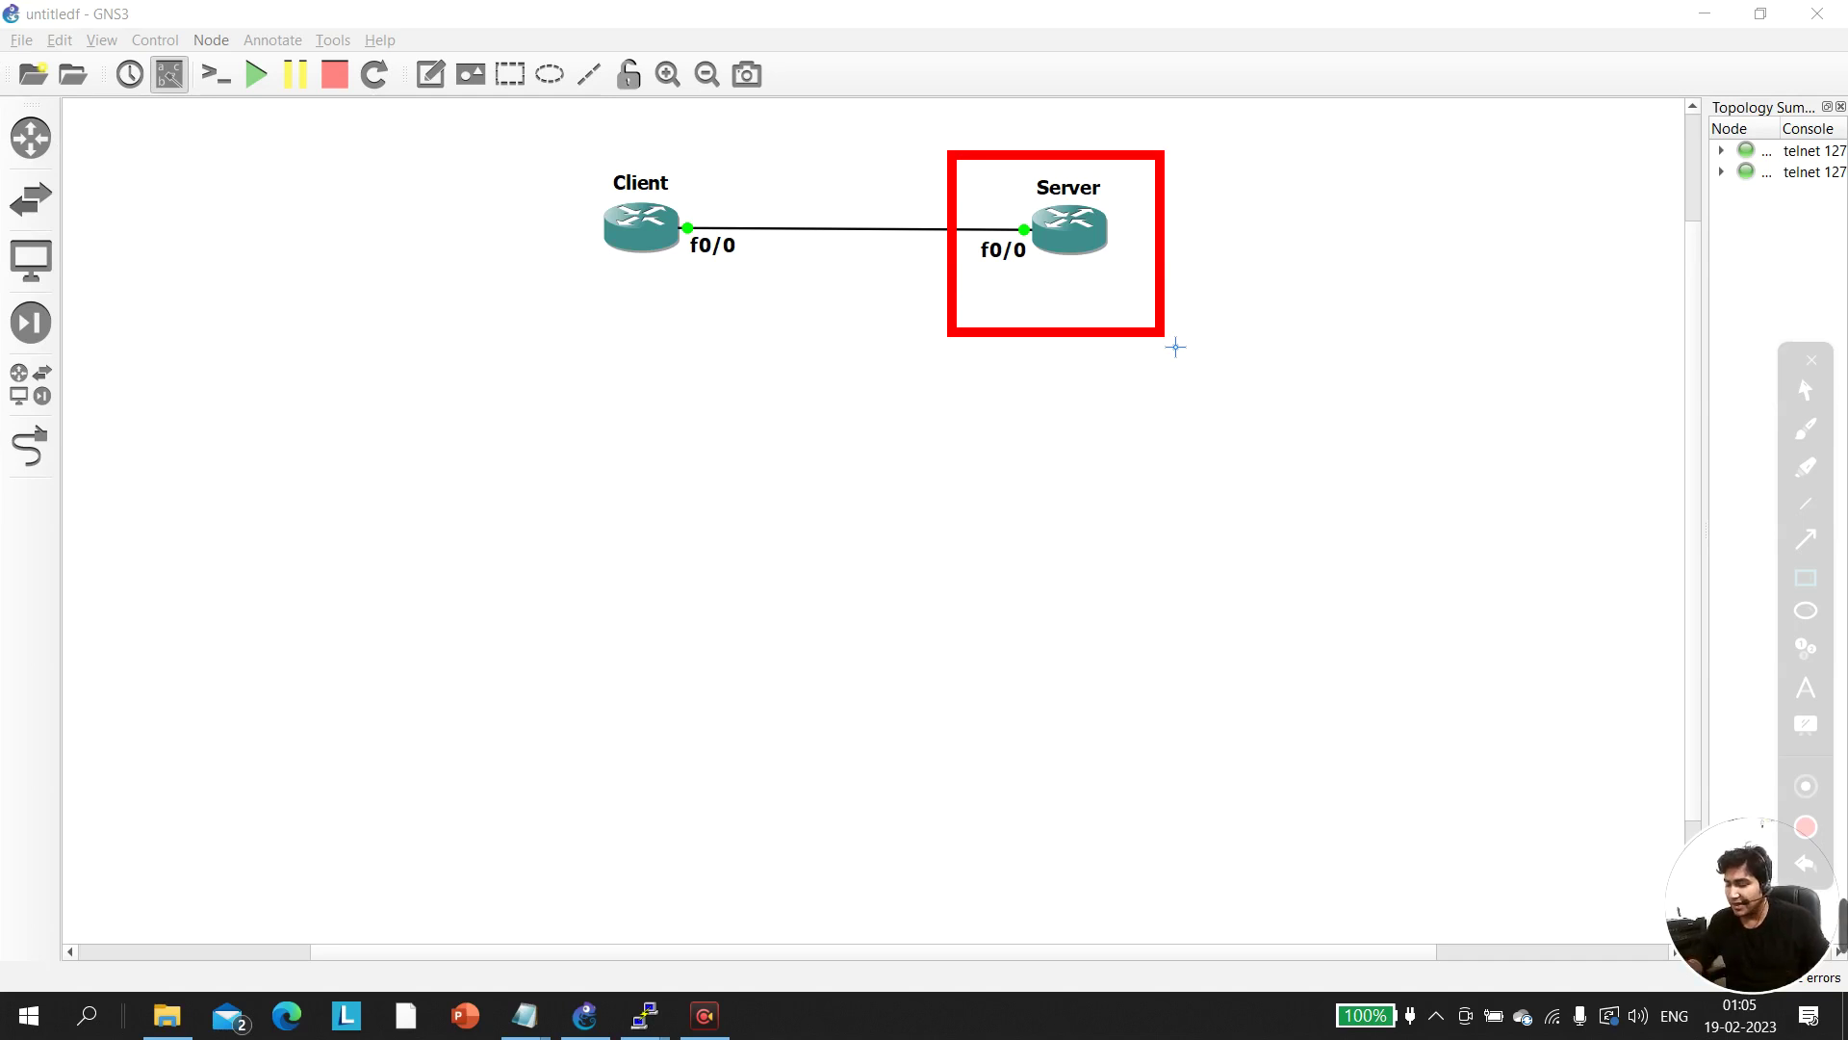
Redraw a larger red box enclosing Server, then undo the last two boxes
{"action": "mouse_move", "coordinate": [1190, 169]}
{"action": "left_mouse_down"}
{"action": "mouse_move", "coordinate": [957, 322]}
{"action": "mouse_move", "coordinate": [913, 383]}
{"action": "mouse_move", "coordinate": [974, 310]}
{"action": "left_mouse_up"}
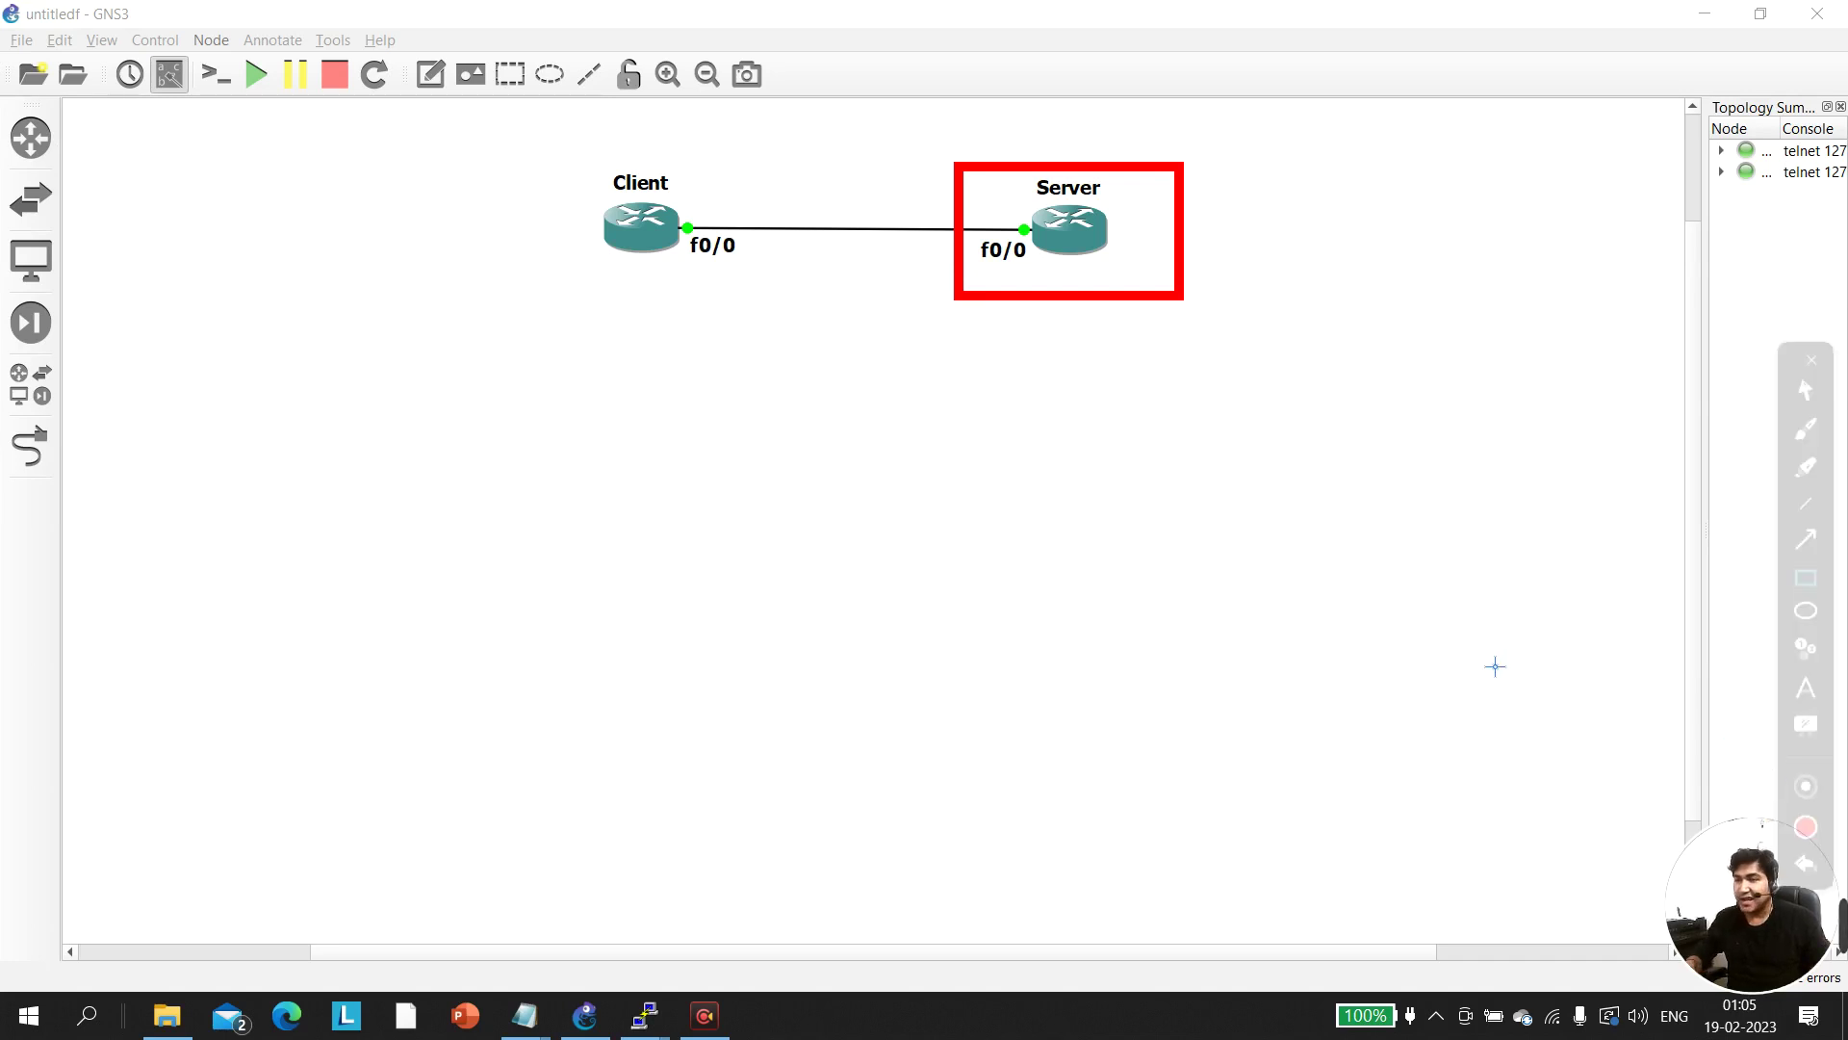
{"action": "mouse_move", "coordinate": [946, 149]}
{"action": "left_mouse_down"}
{"action": "mouse_move", "coordinate": [1186, 382]}
{"action": "mouse_move", "coordinate": [1185, 361]}
{"action": "left_mouse_up"}
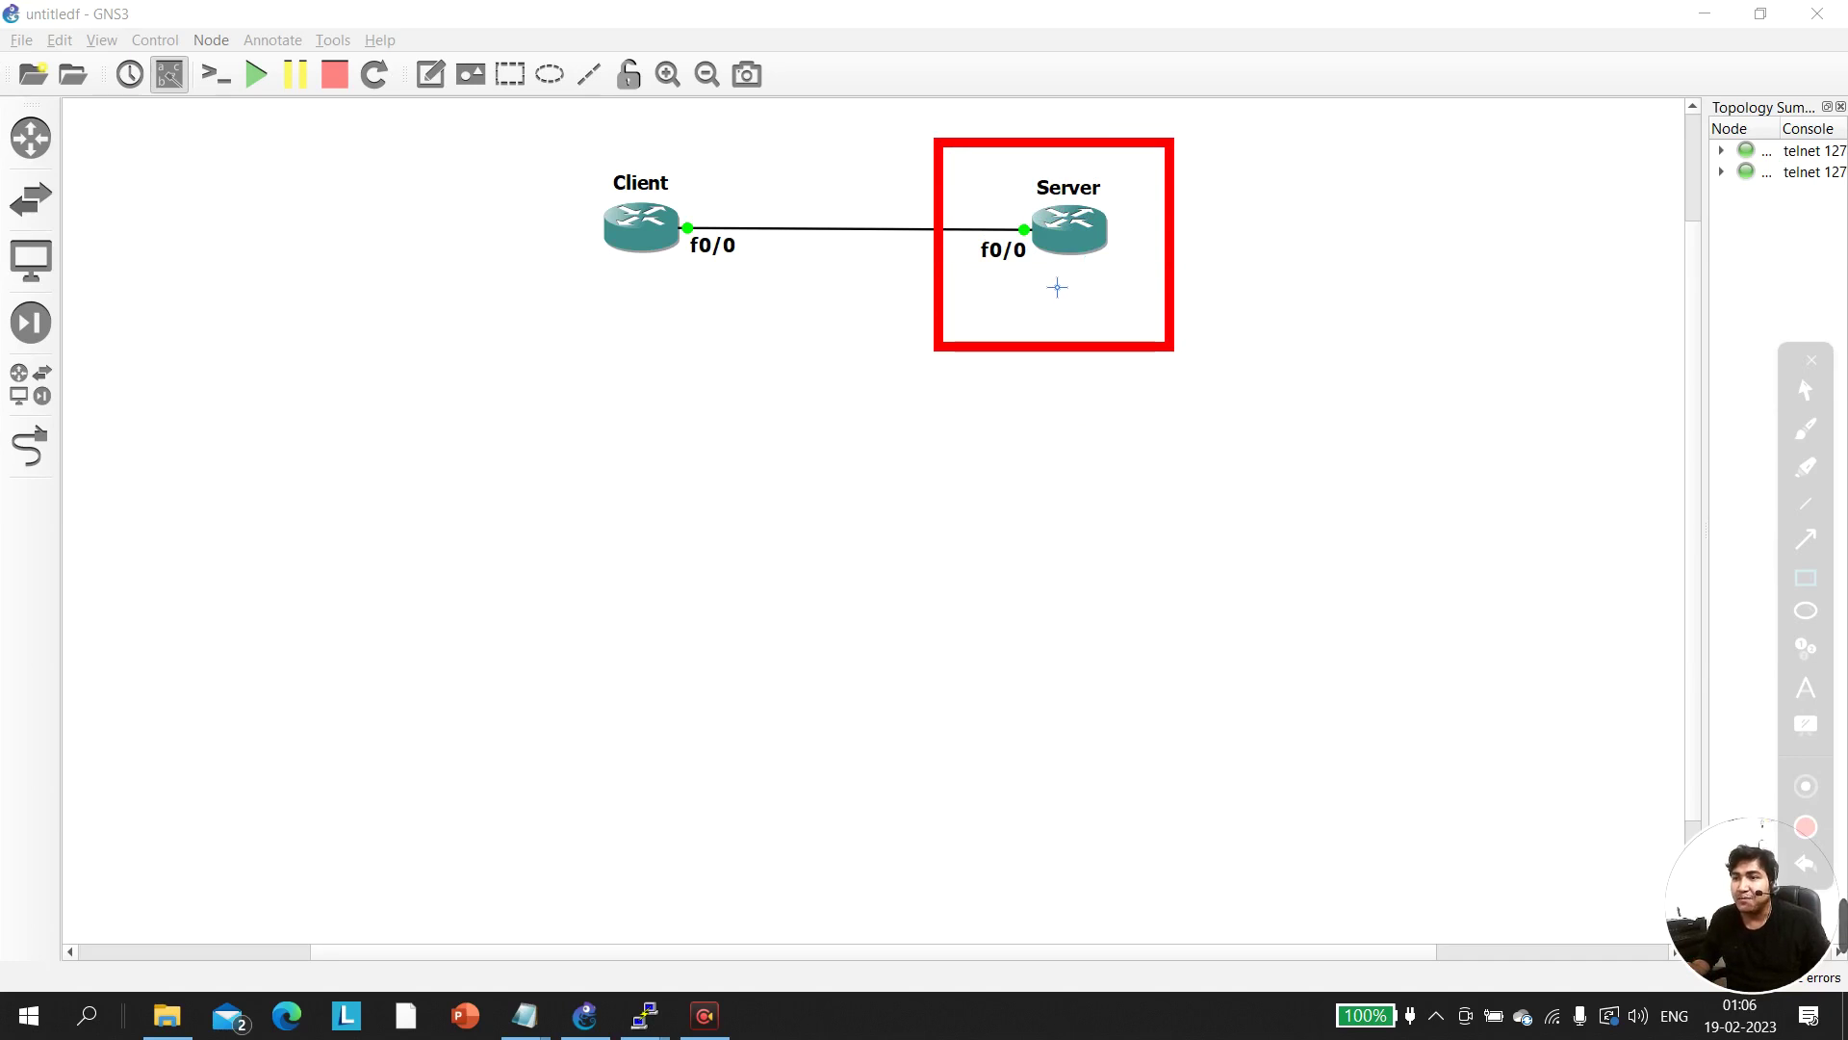
{"action": "left_click_drag", "start_coordinate": [1343, 178], "coordinate": [1200, 209]}
{"action": "key", "text": "ctrl+z"}
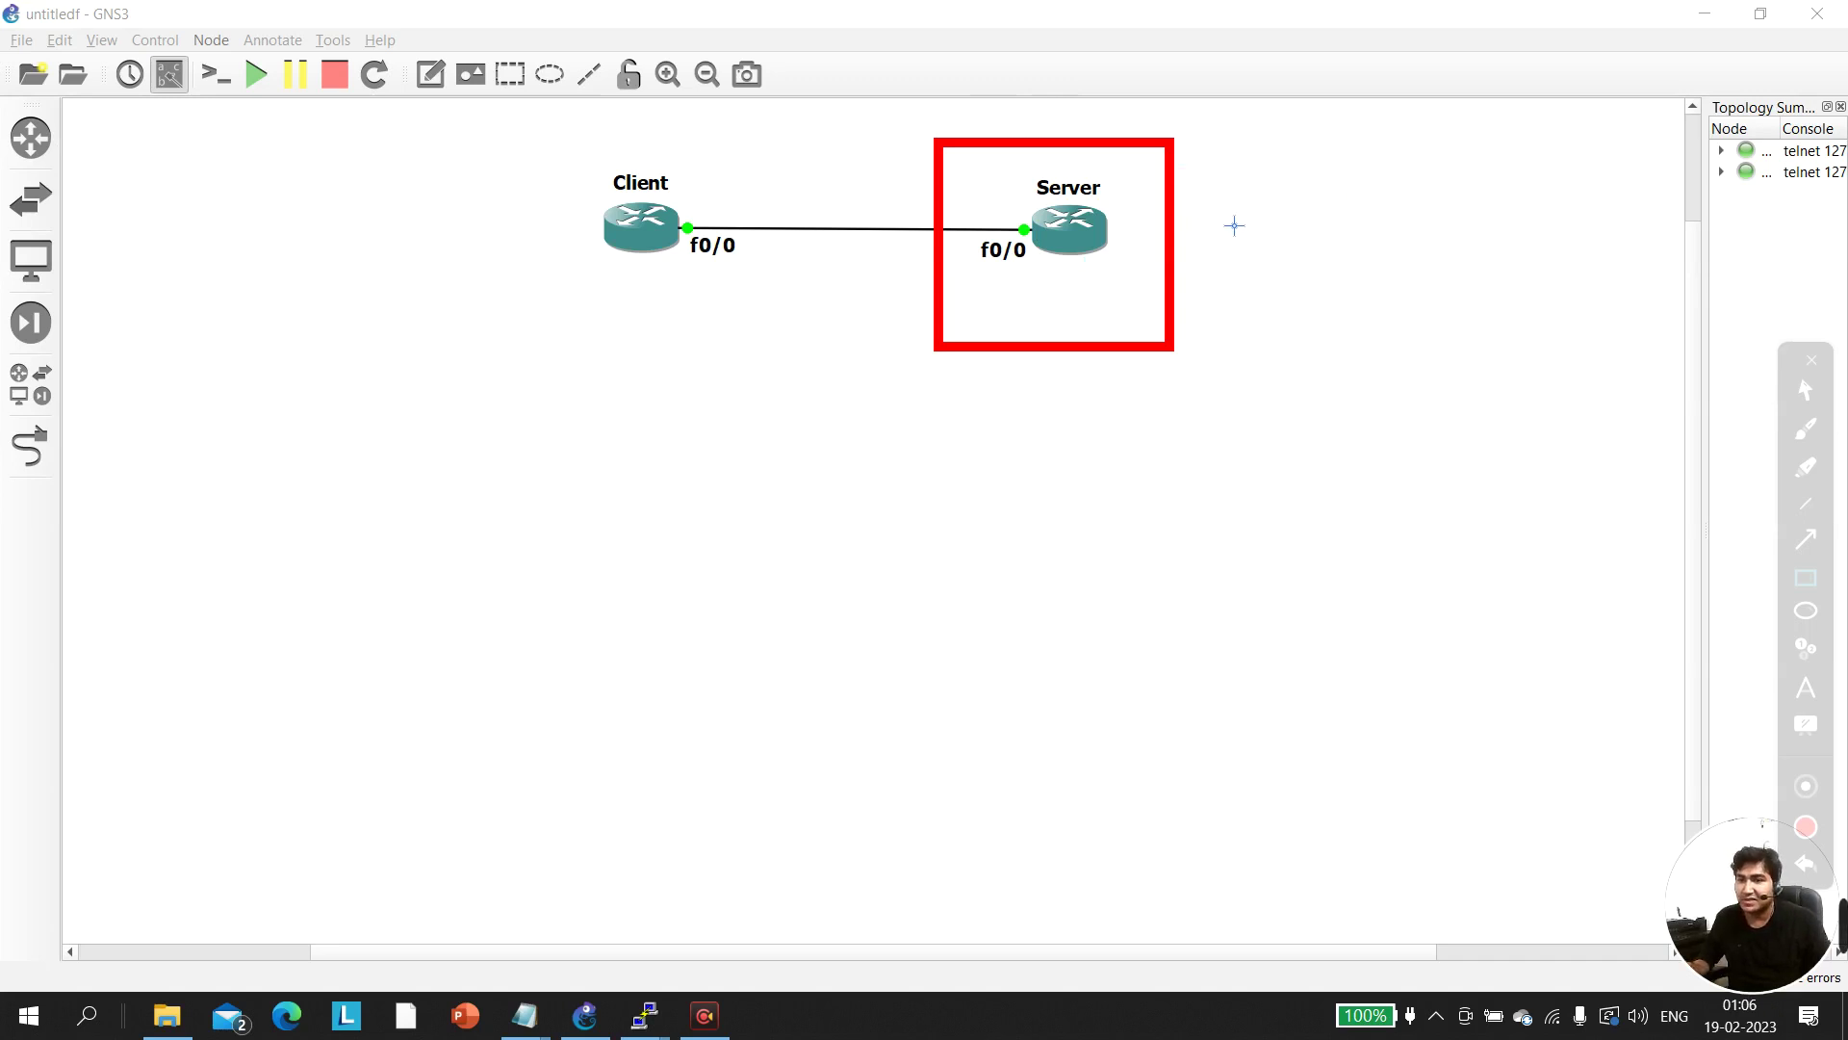
{"action": "key", "text": "ctrl+z"}
{"action": "left_click_drag", "start_coordinate": [1338, 221], "coordinate": [1429, 319]}
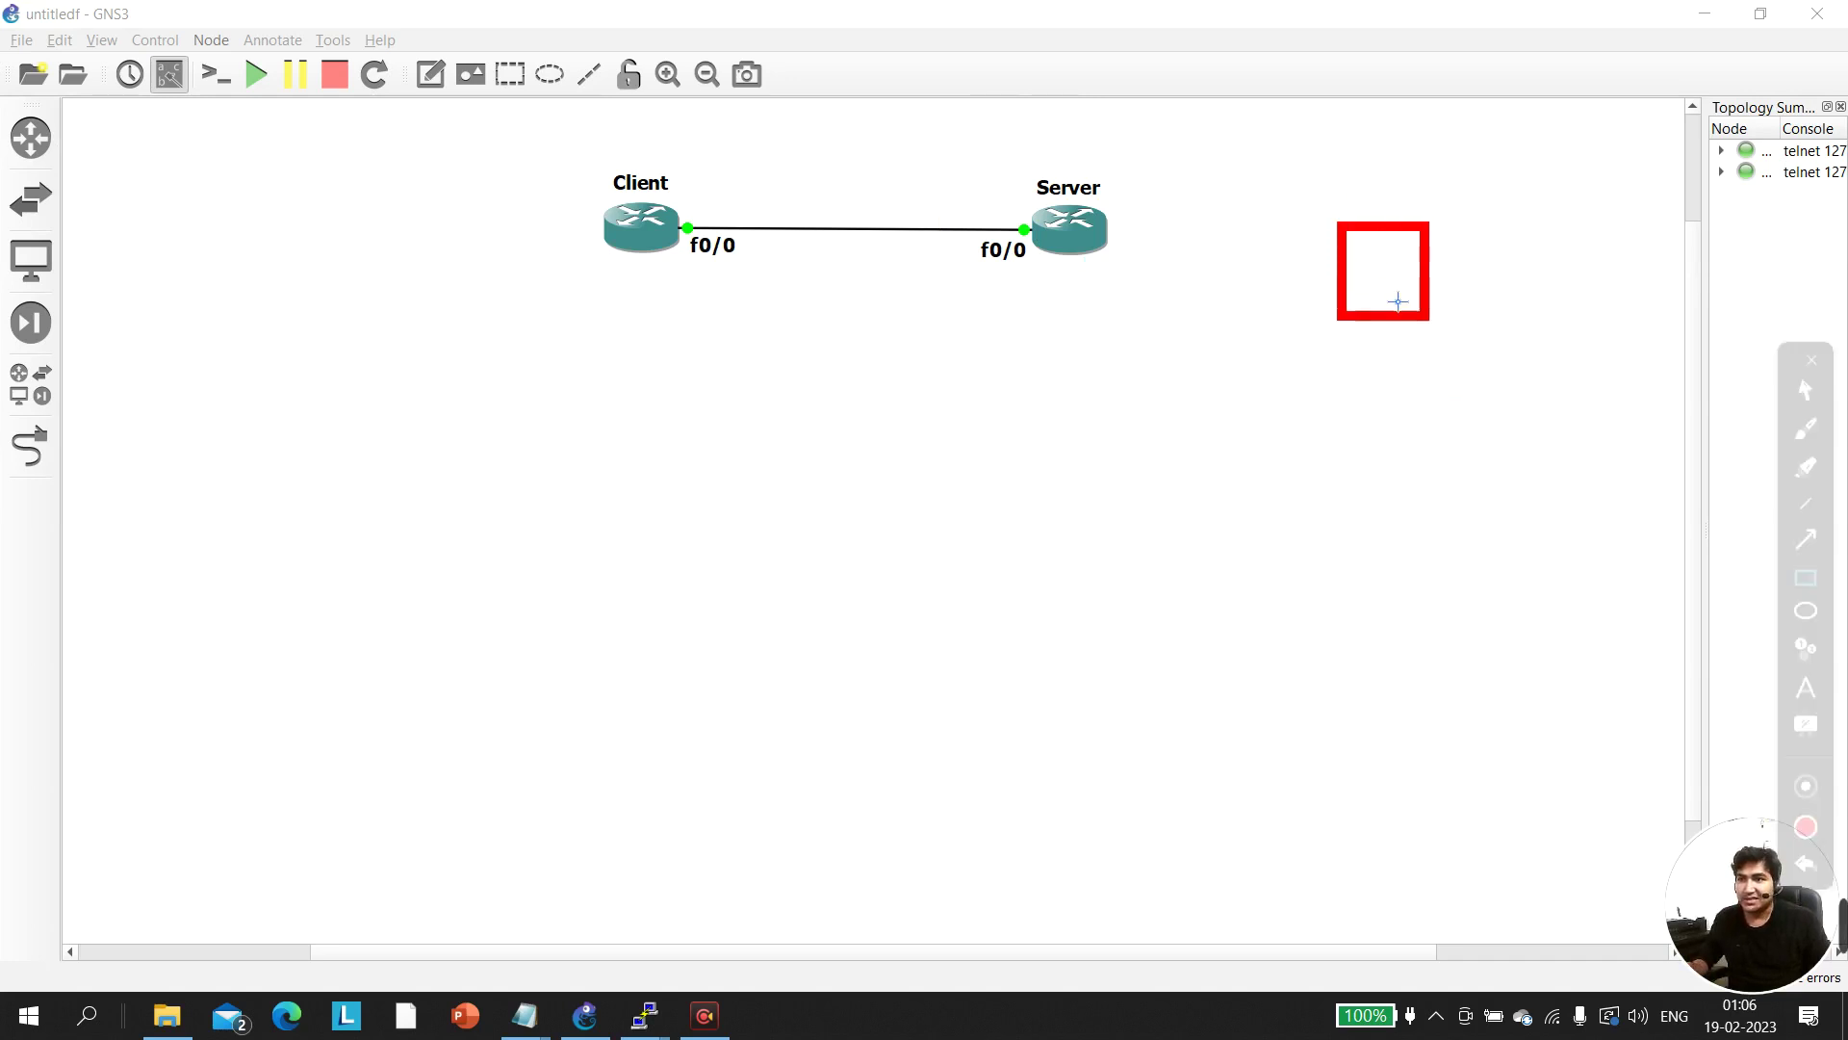
{"action": "left_click", "coordinate": [1806, 539]}
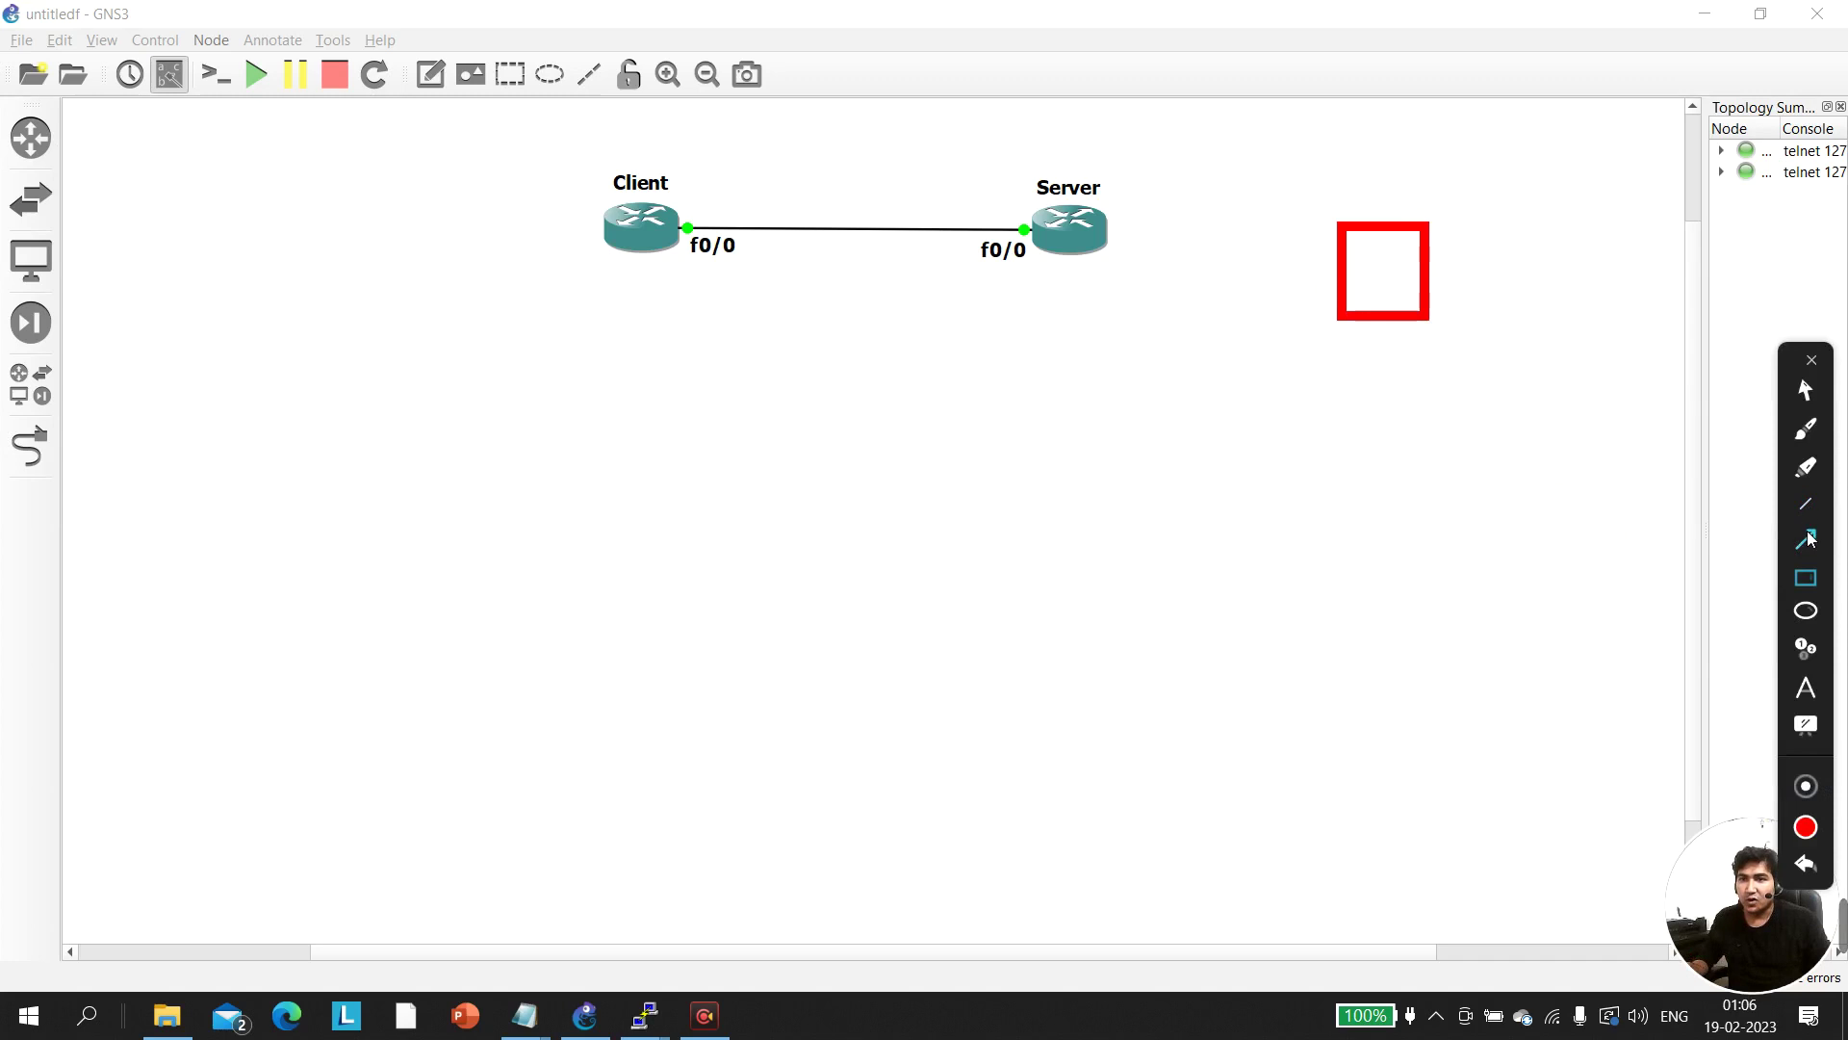
{"action": "left_click_drag", "start_coordinate": [1107, 224], "coordinate": [1355, 290]}
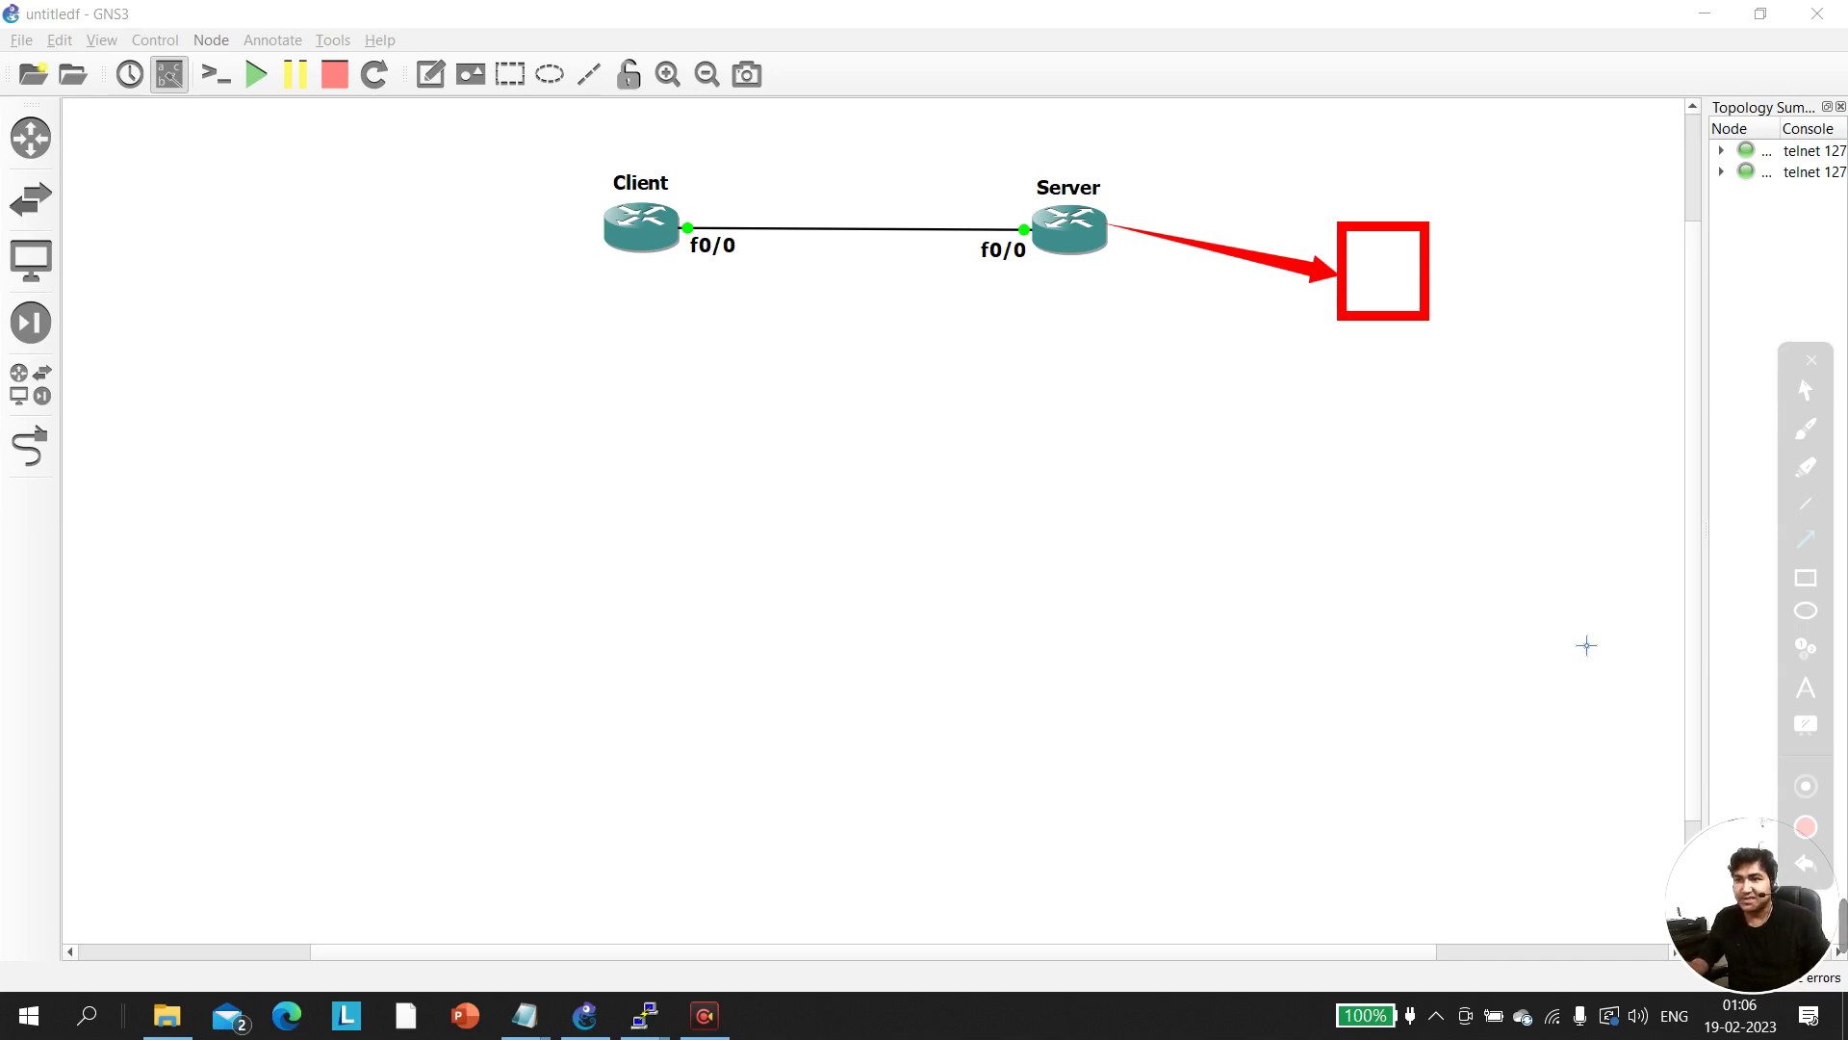
{"action": "key", "text": "ctrl+z"}
{"action": "key", "text": "ctrl+z"}
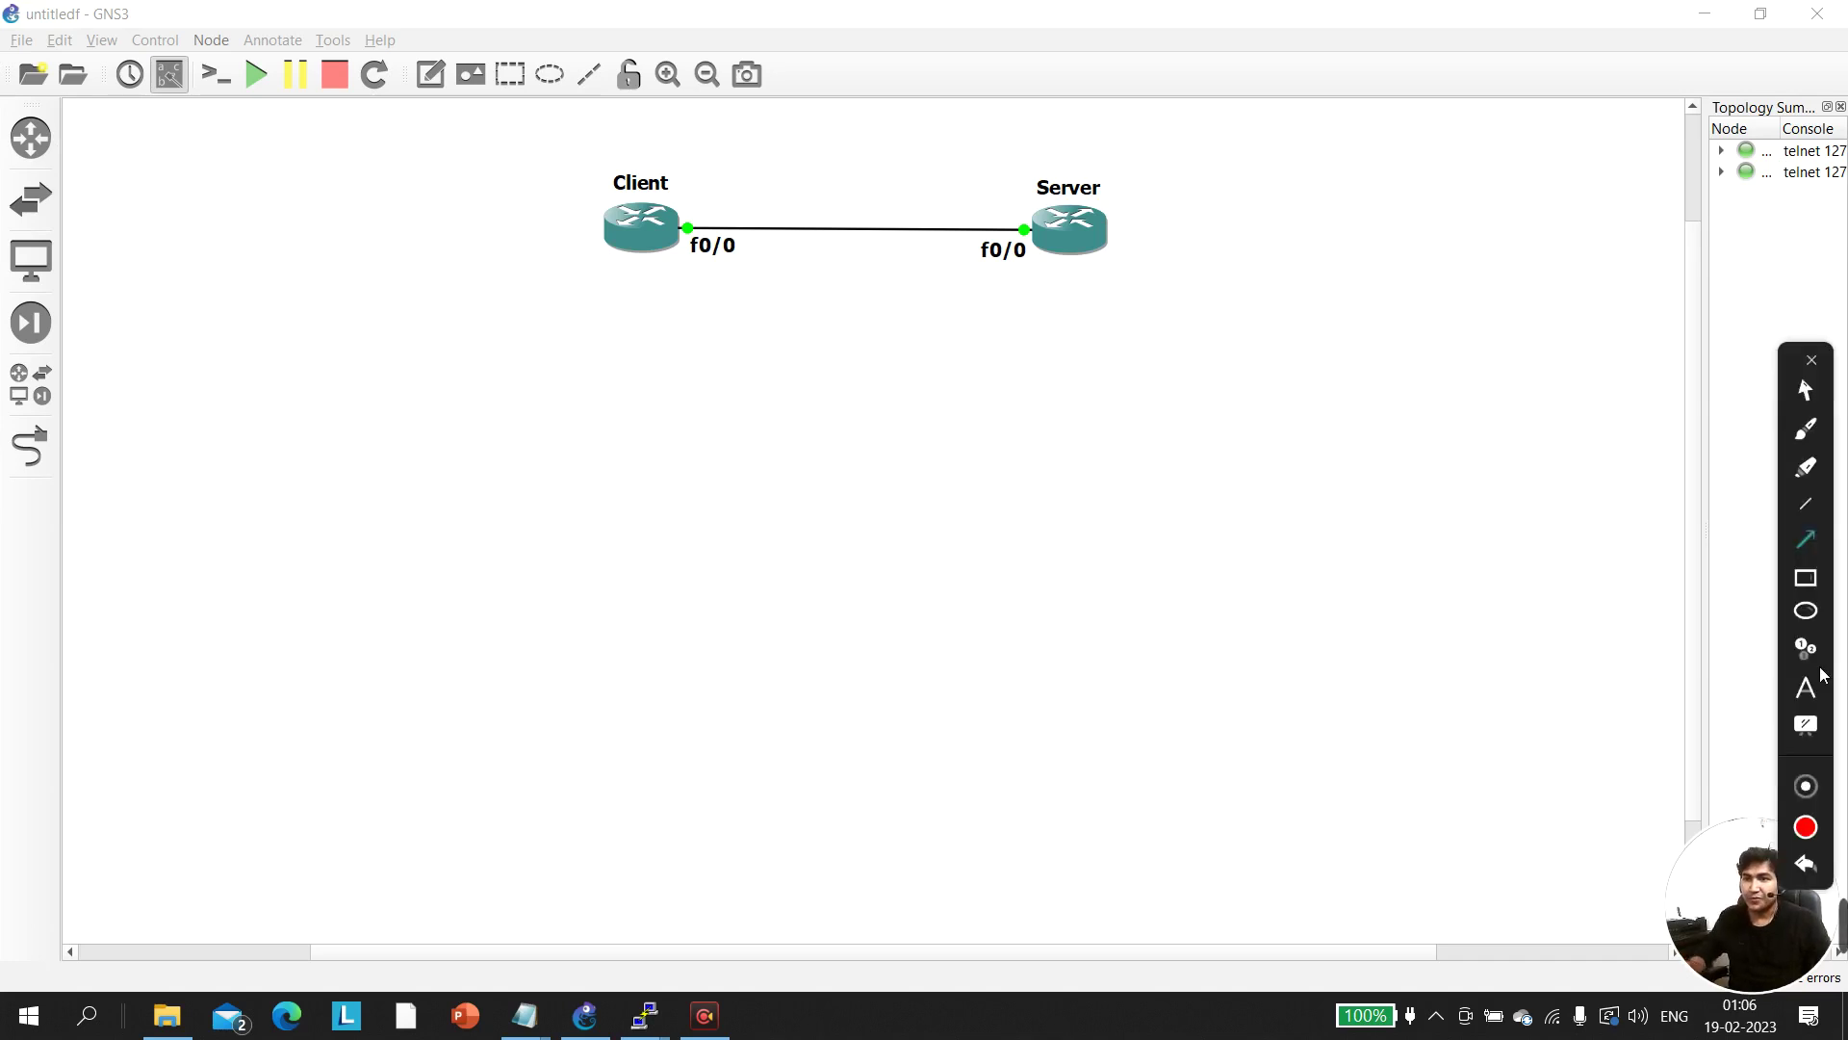
{"action": "left_click", "coordinate": [1807, 393]}
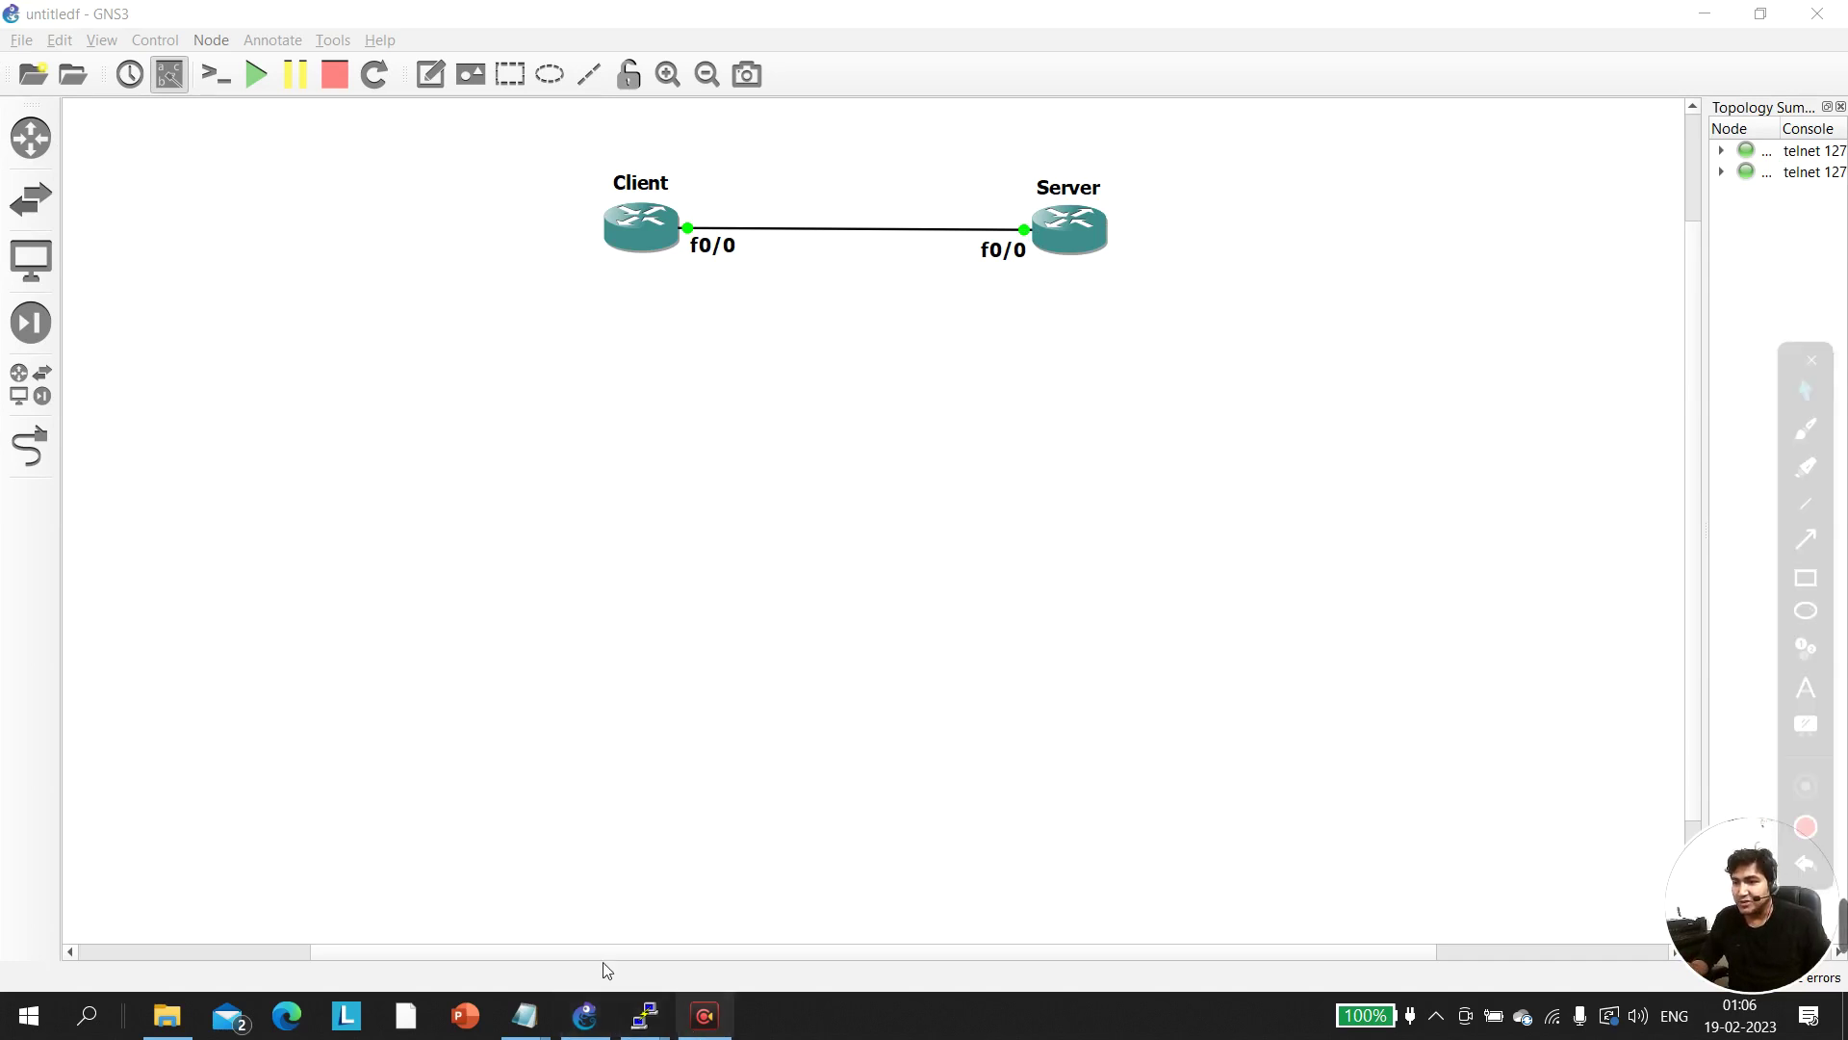
On the Client console, enter global configuration and select interface f0/0
{"action": "mouse_move", "coordinate": [634, 1026]}
{"action": "left_click", "coordinate": [546, 966]}
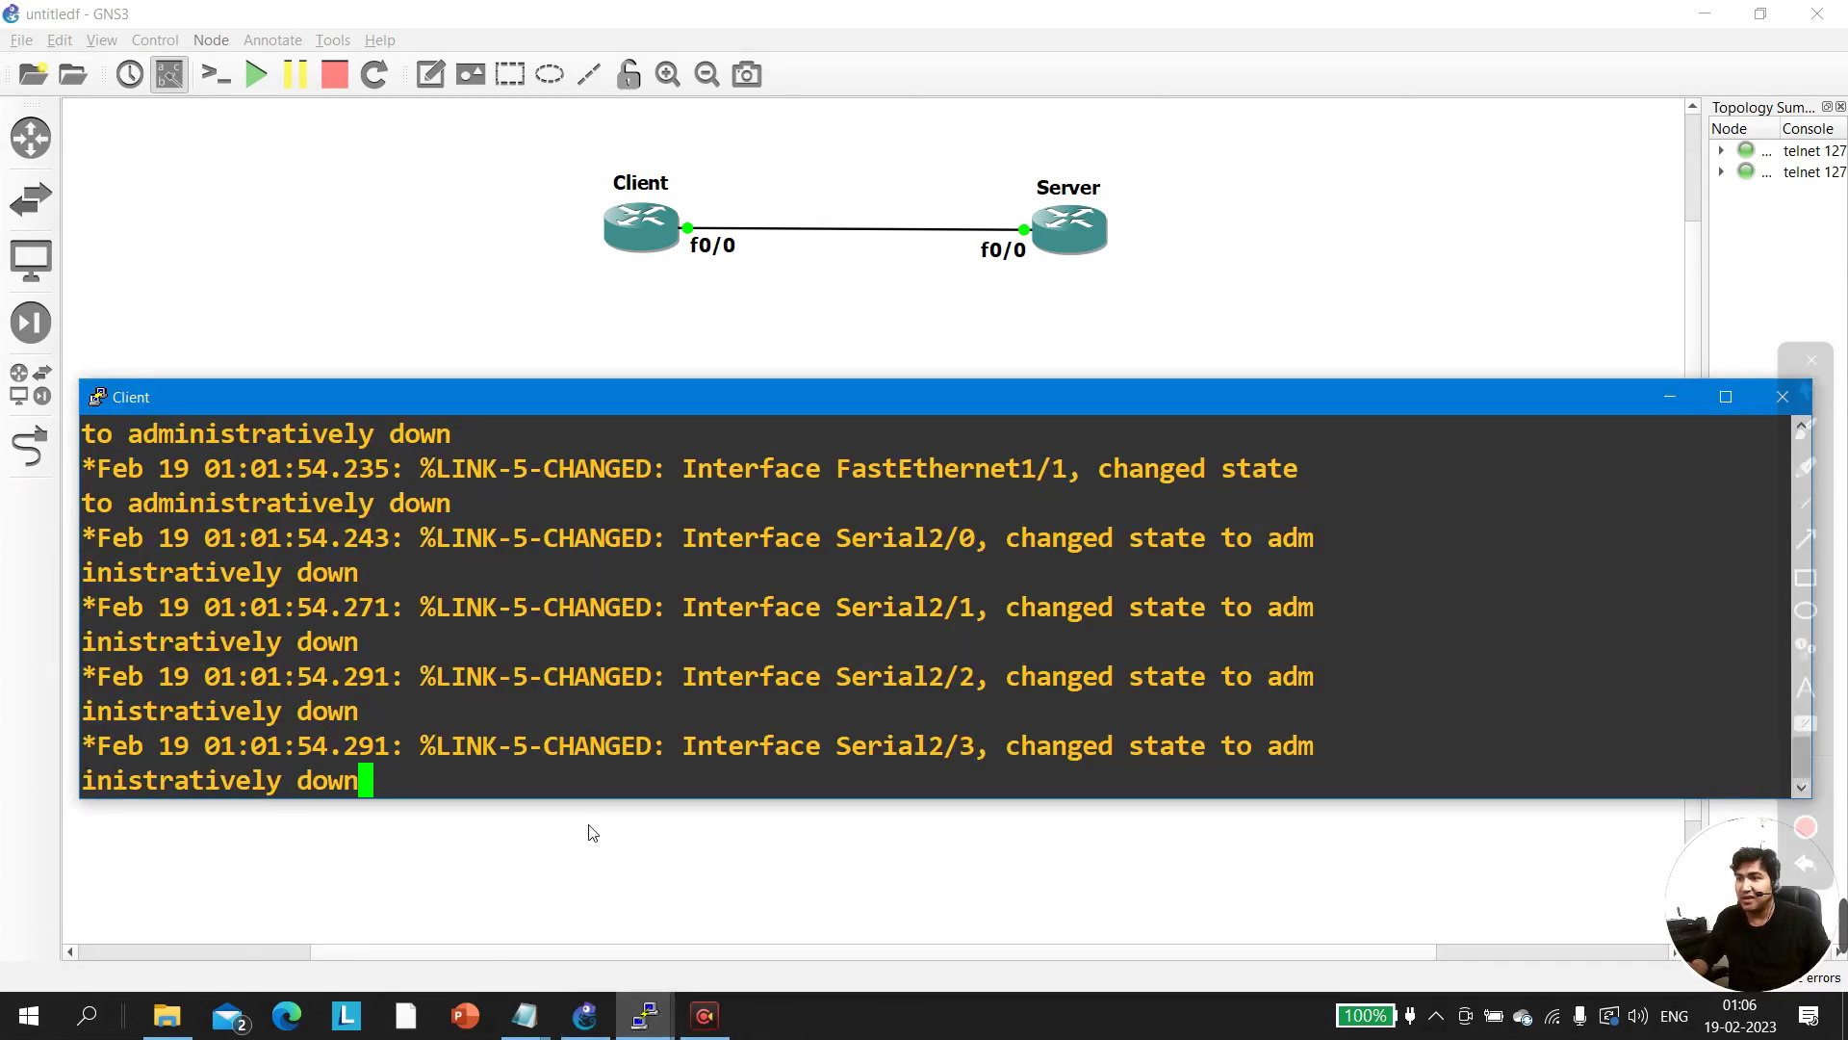
{"action": "key", "text": "Return"}
{"action": "key", "text": "Return"}
{"action": "key", "text": "Return"}
{"action": "key", "text": "Return"}
{"action": "key", "text": "Return"}
{"action": "key", "text": "Return"}
{"action": "key", "text": "Return"}
{"action": "key", "text": "Return"}
{"action": "key", "text": "Return"}
{"action": "key", "text": "Return"}
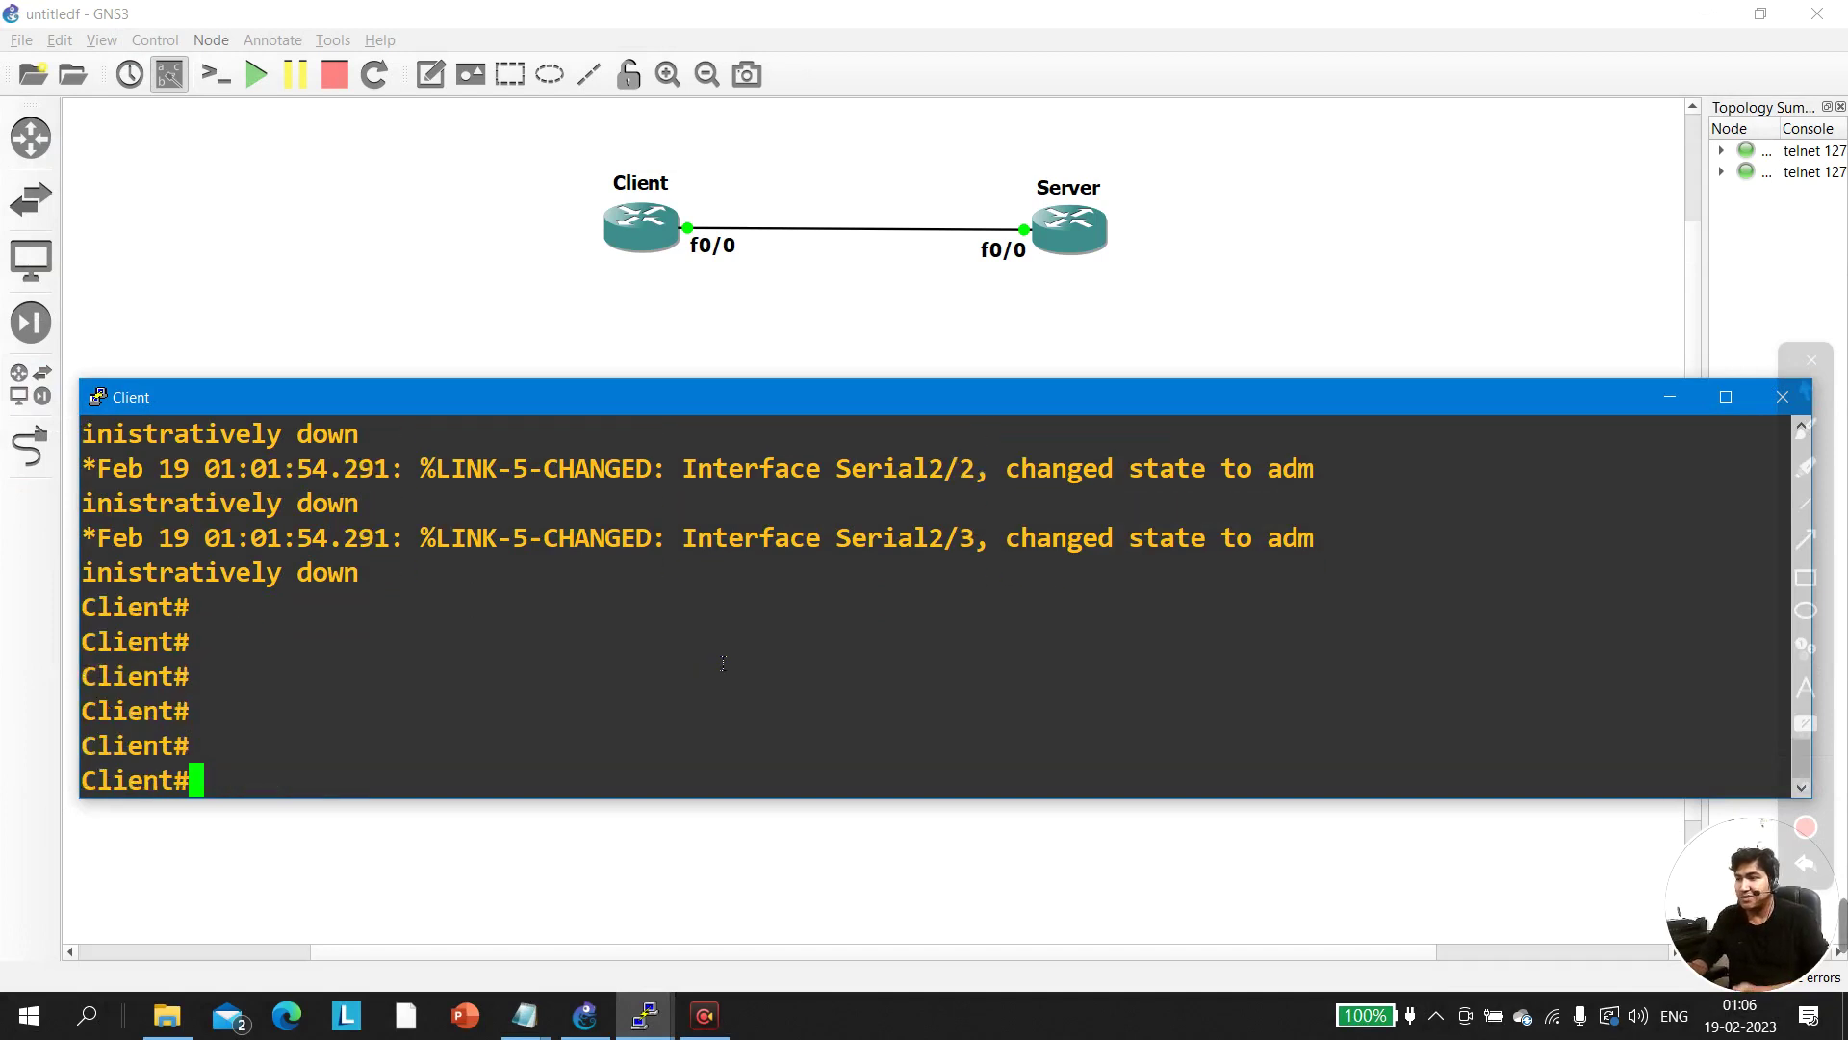
{"action": "type", "text": "conf"}
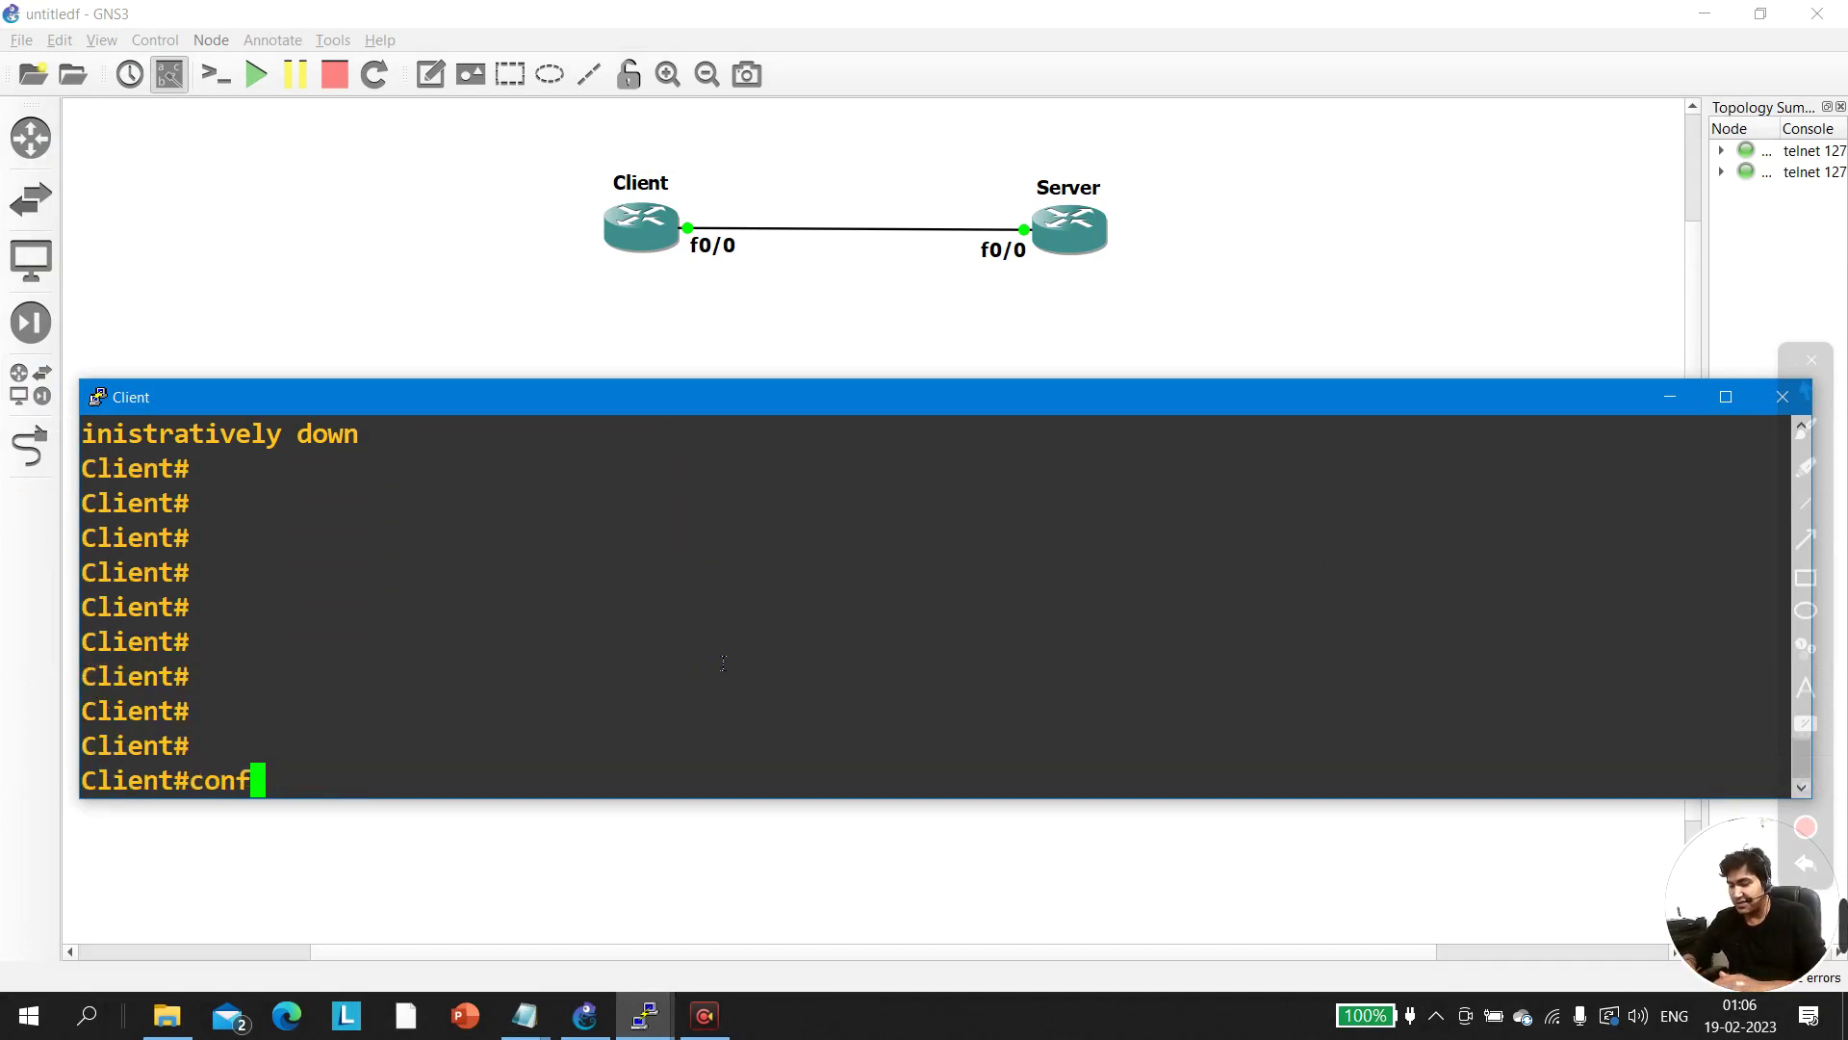
{"action": "key", "text": "Tab"}
{"action": "key", "text": "Return"}
{"action": "key", "text": "Return"}
{"action": "key", "text": "Return"}
{"action": "key", "text": "Return"}
{"action": "type", "text": "int f0/0"}
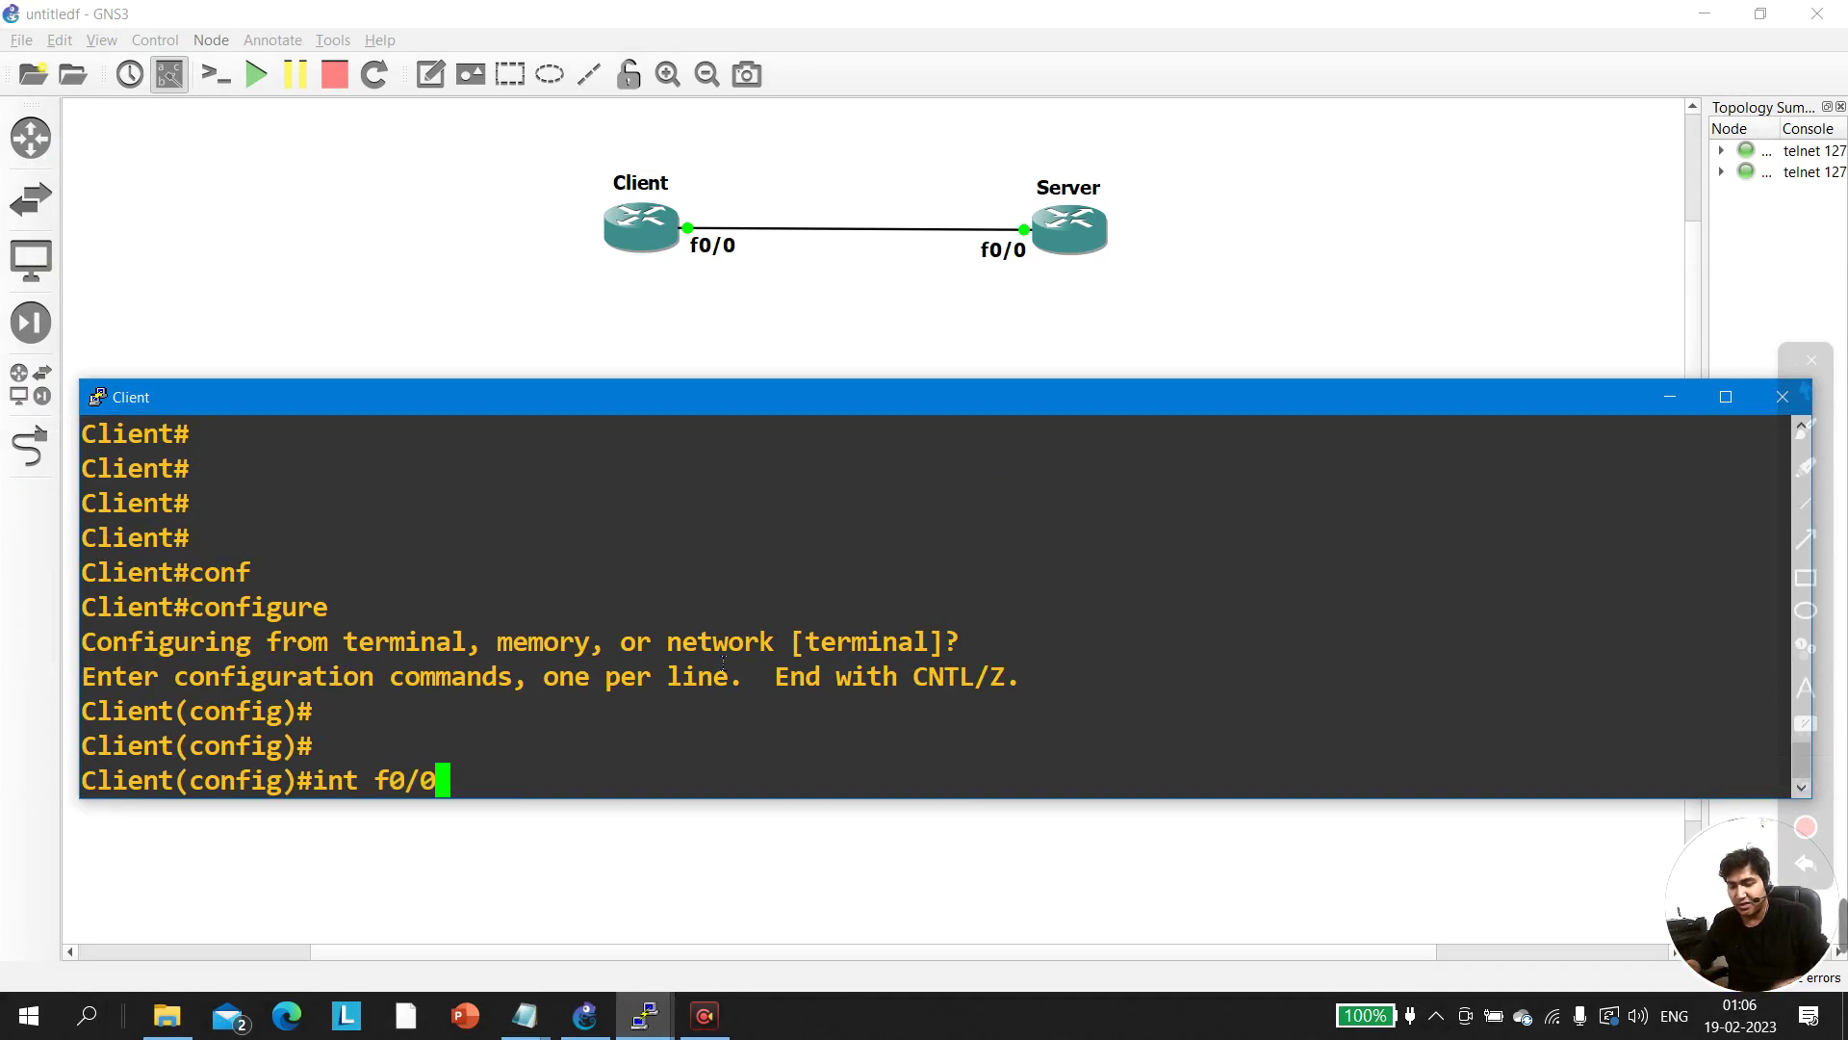
{"action": "key", "text": "Return"}
Bring f0/0 up with 12.1.1.1 255.255.255.252, exit, and switch to the Server console
{"action": "type", "text": "no sh"}
{"action": "key", "text": "Tab"}
{"action": "key", "text": "Return"}
{"action": "type", "text": "ip add"}
{"action": "key", "text": "Tab"}
{"action": "type", "text": "12"}
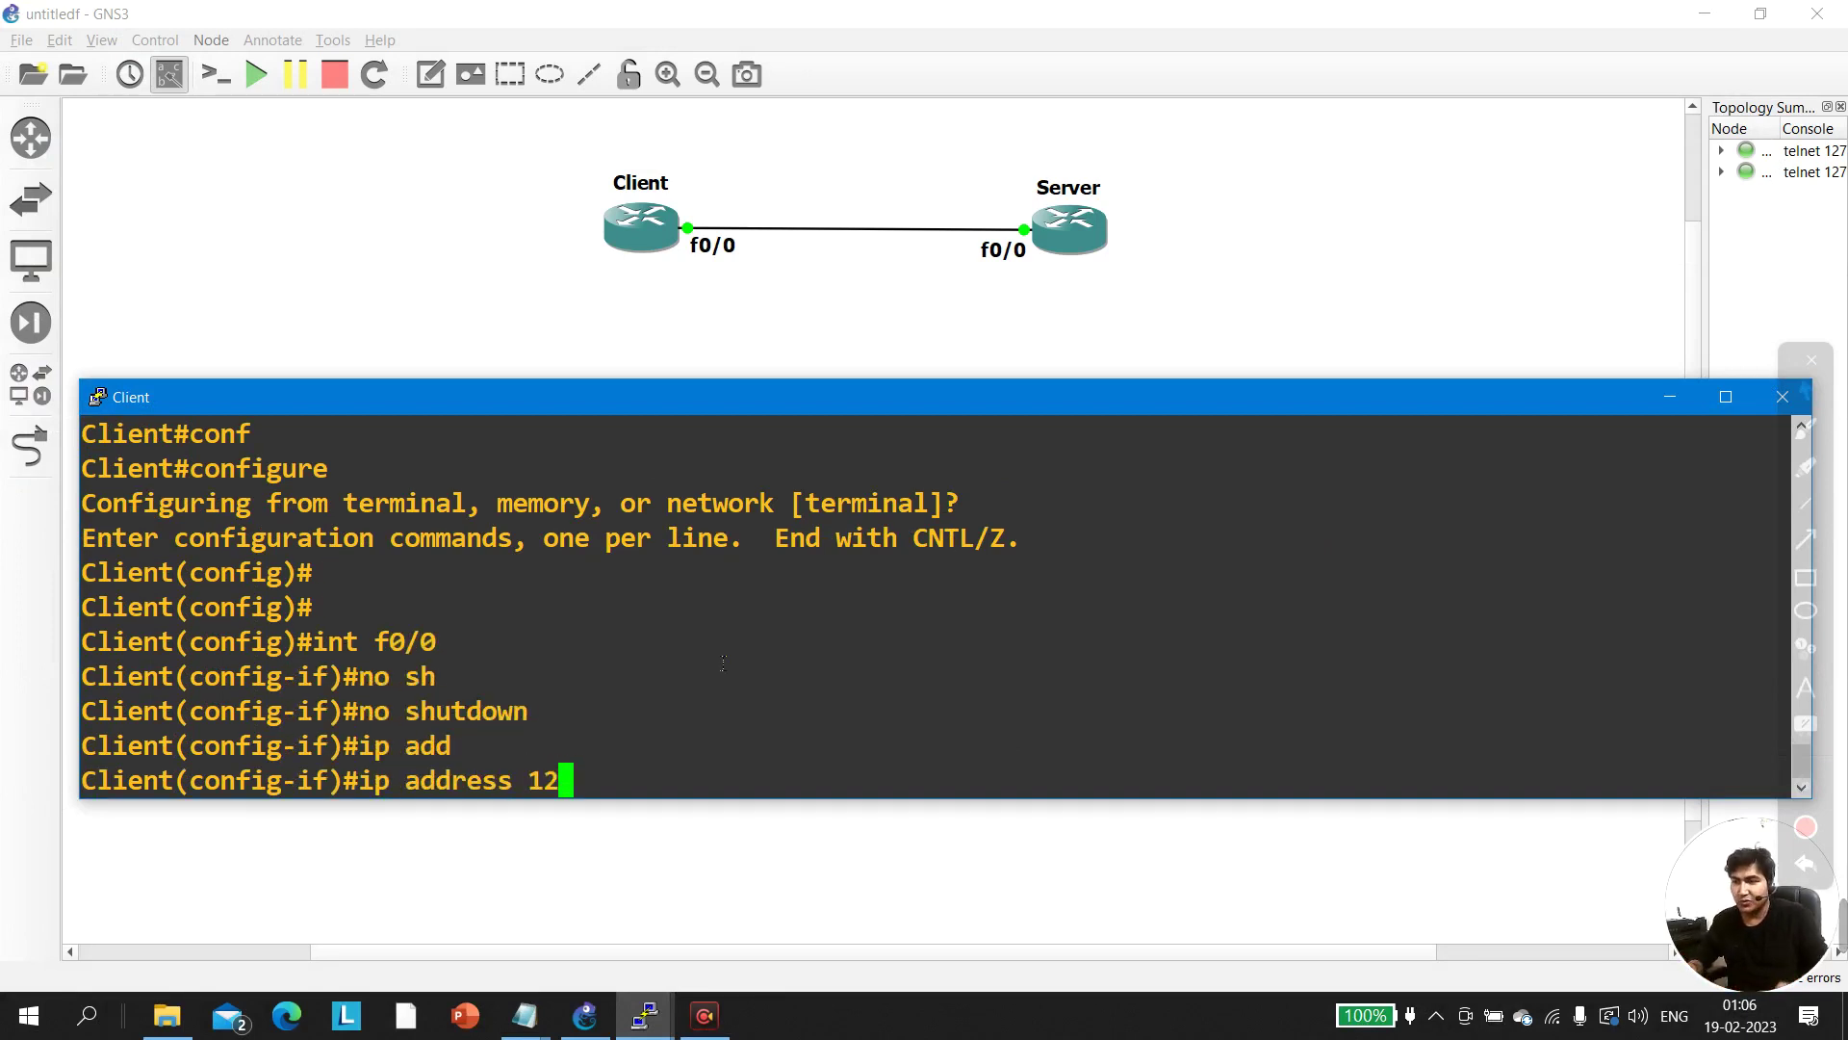
{"action": "type", "text": ".1.1.1 255.255.255.252"}
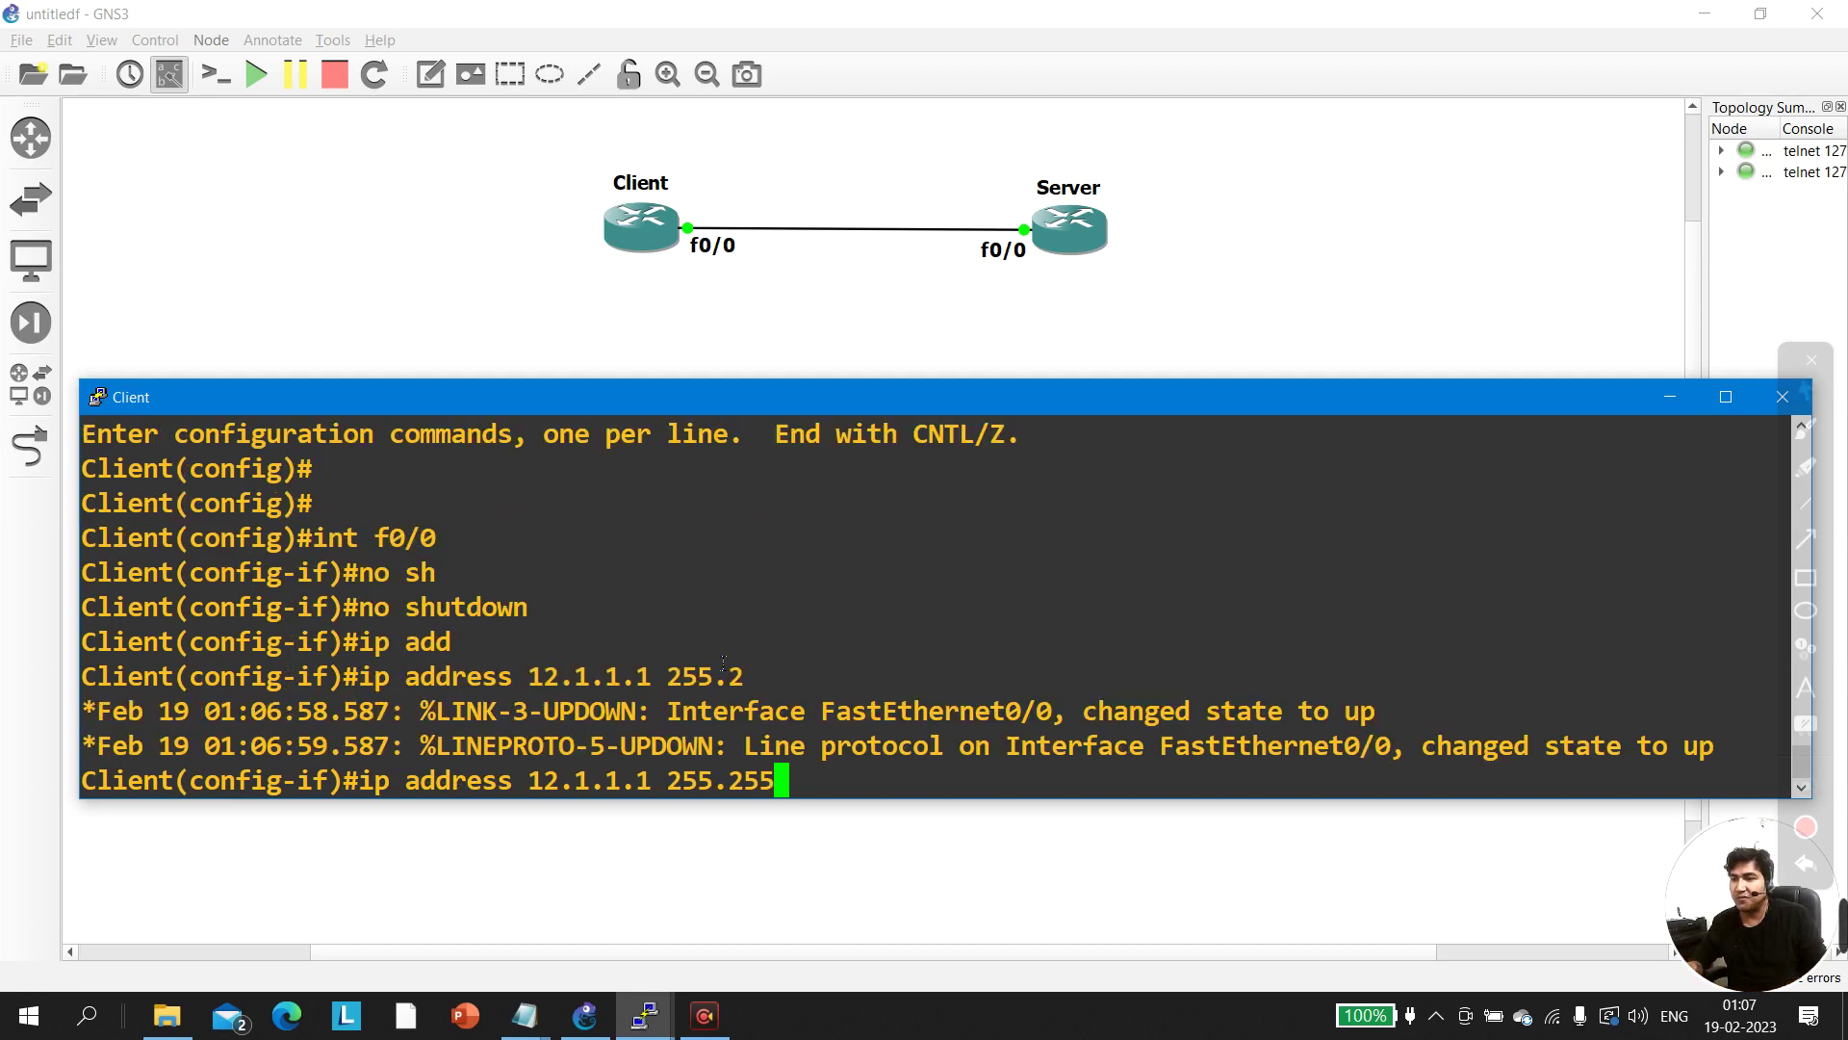
{"action": "key", "text": "Return"}
{"action": "key", "text": "Return"}
{"action": "key", "text": "Return"}
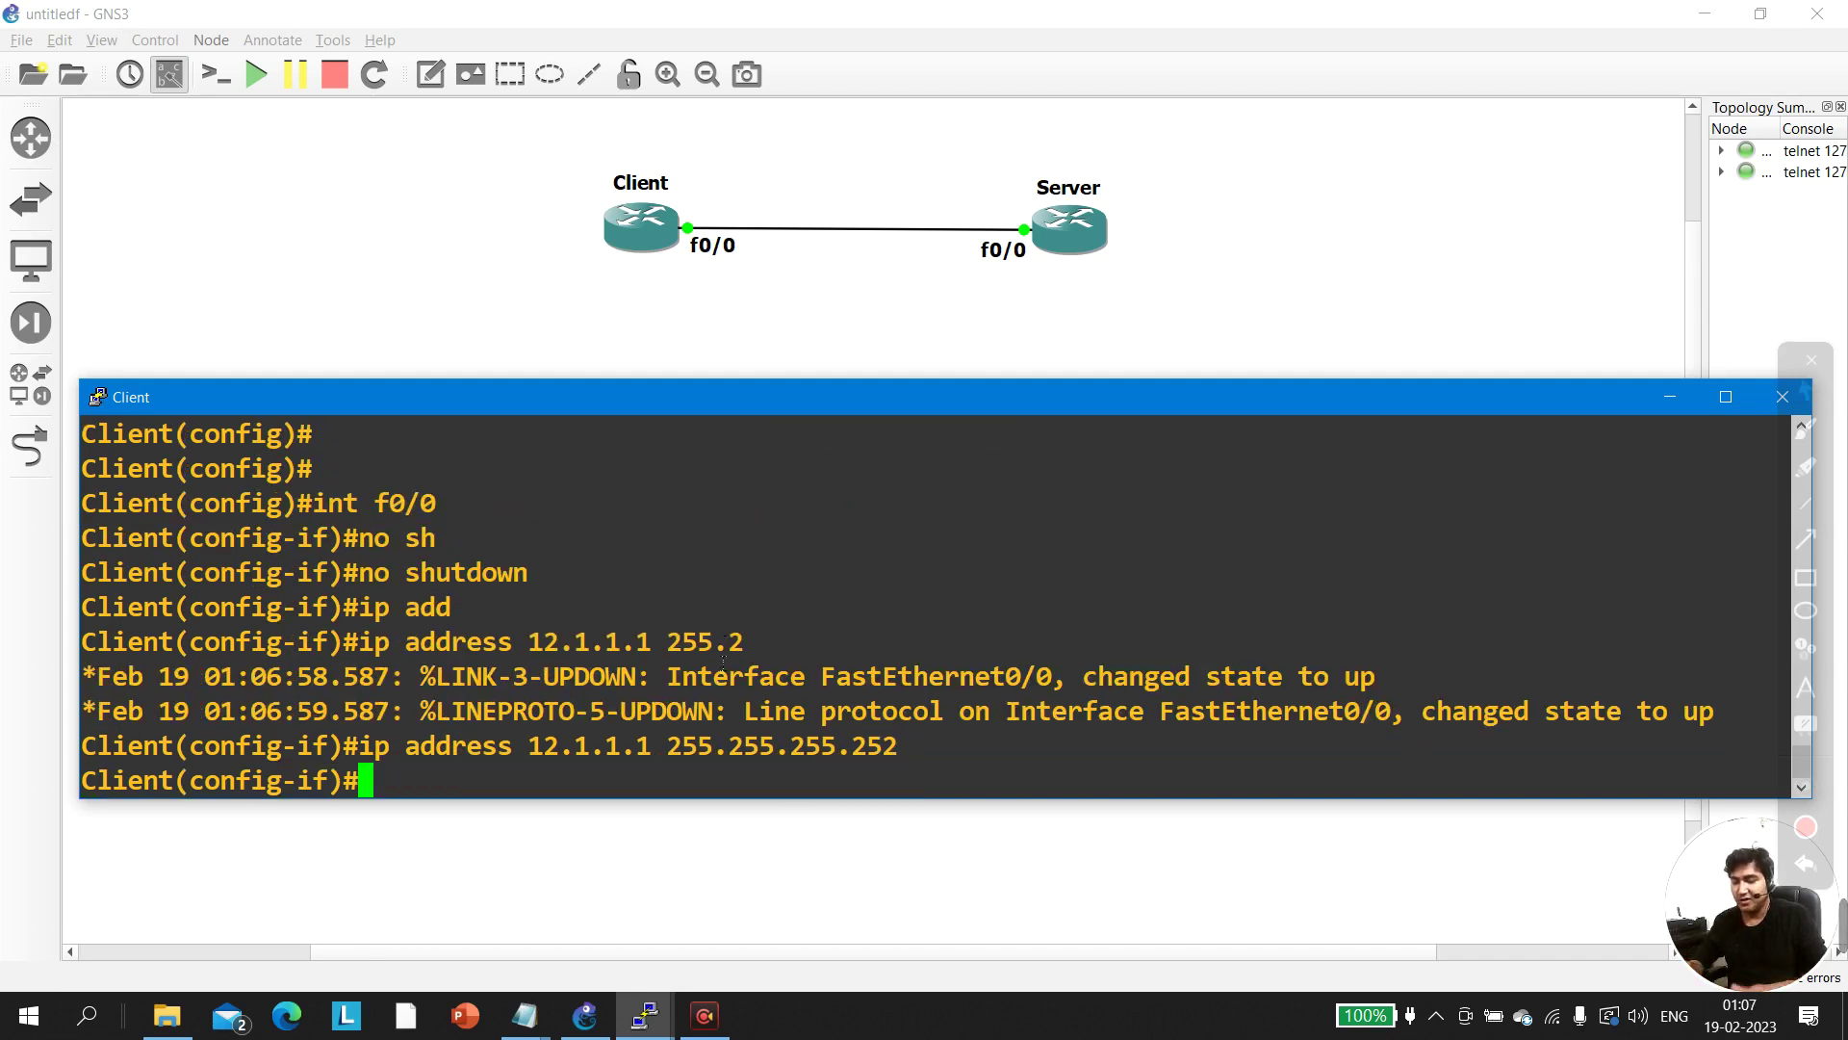
{"action": "type", "text": "exi"}
{"action": "key", "text": "Return"}
{"action": "key", "text": "Return"}
{"action": "key", "text": "Return"}
{"action": "key", "text": "Return"}
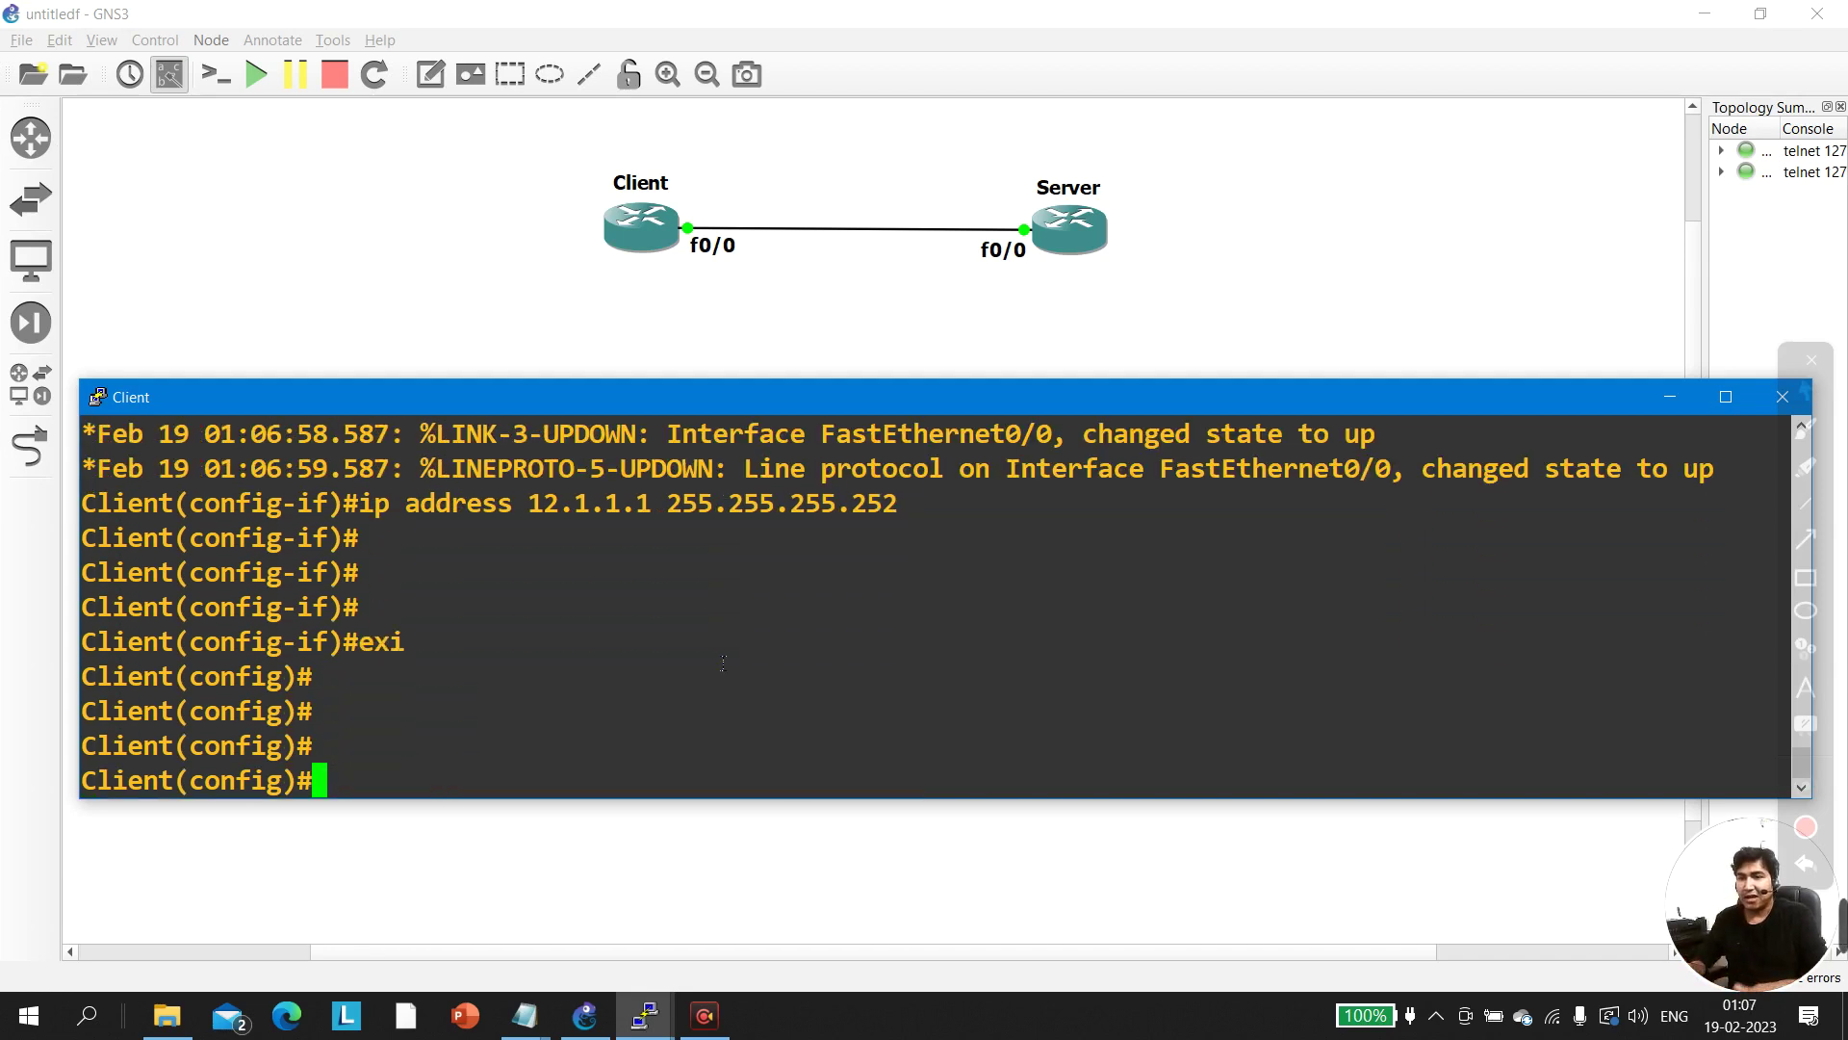
{"action": "left_click", "coordinate": [644, 1015]}
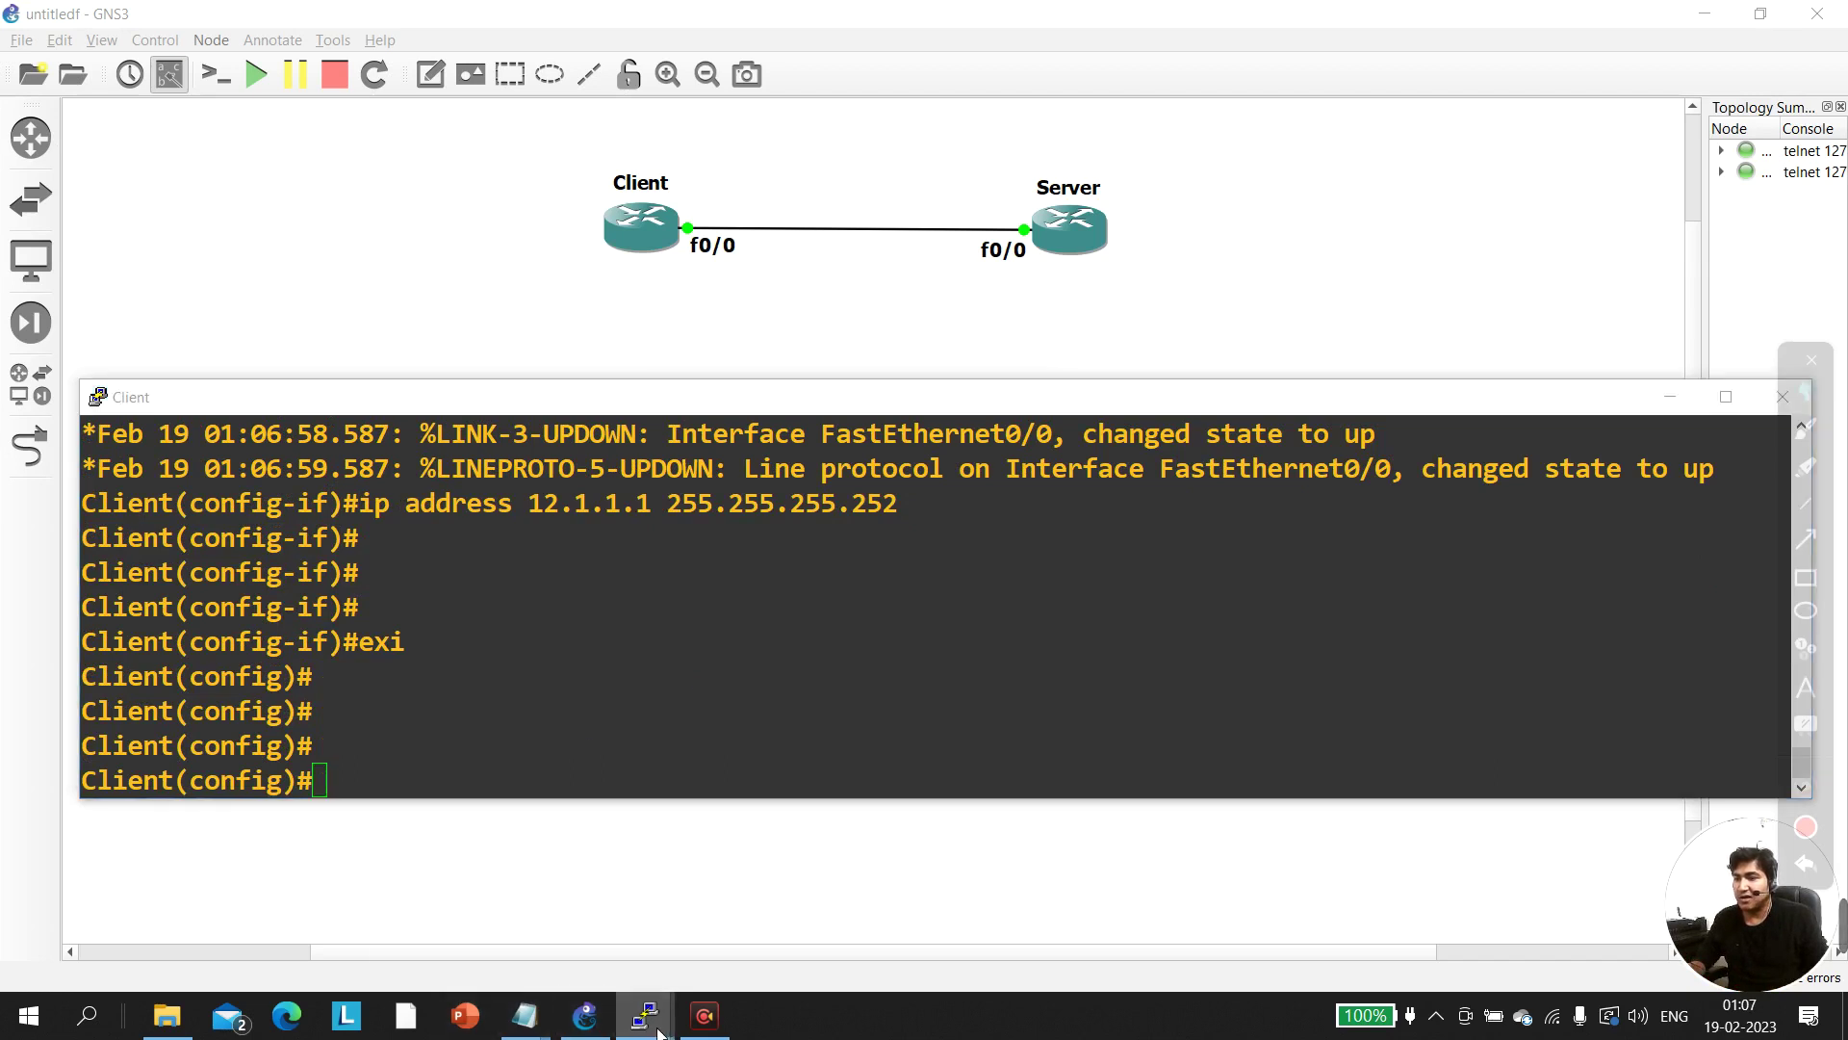
{"action": "left_click", "coordinate": [825, 953]}
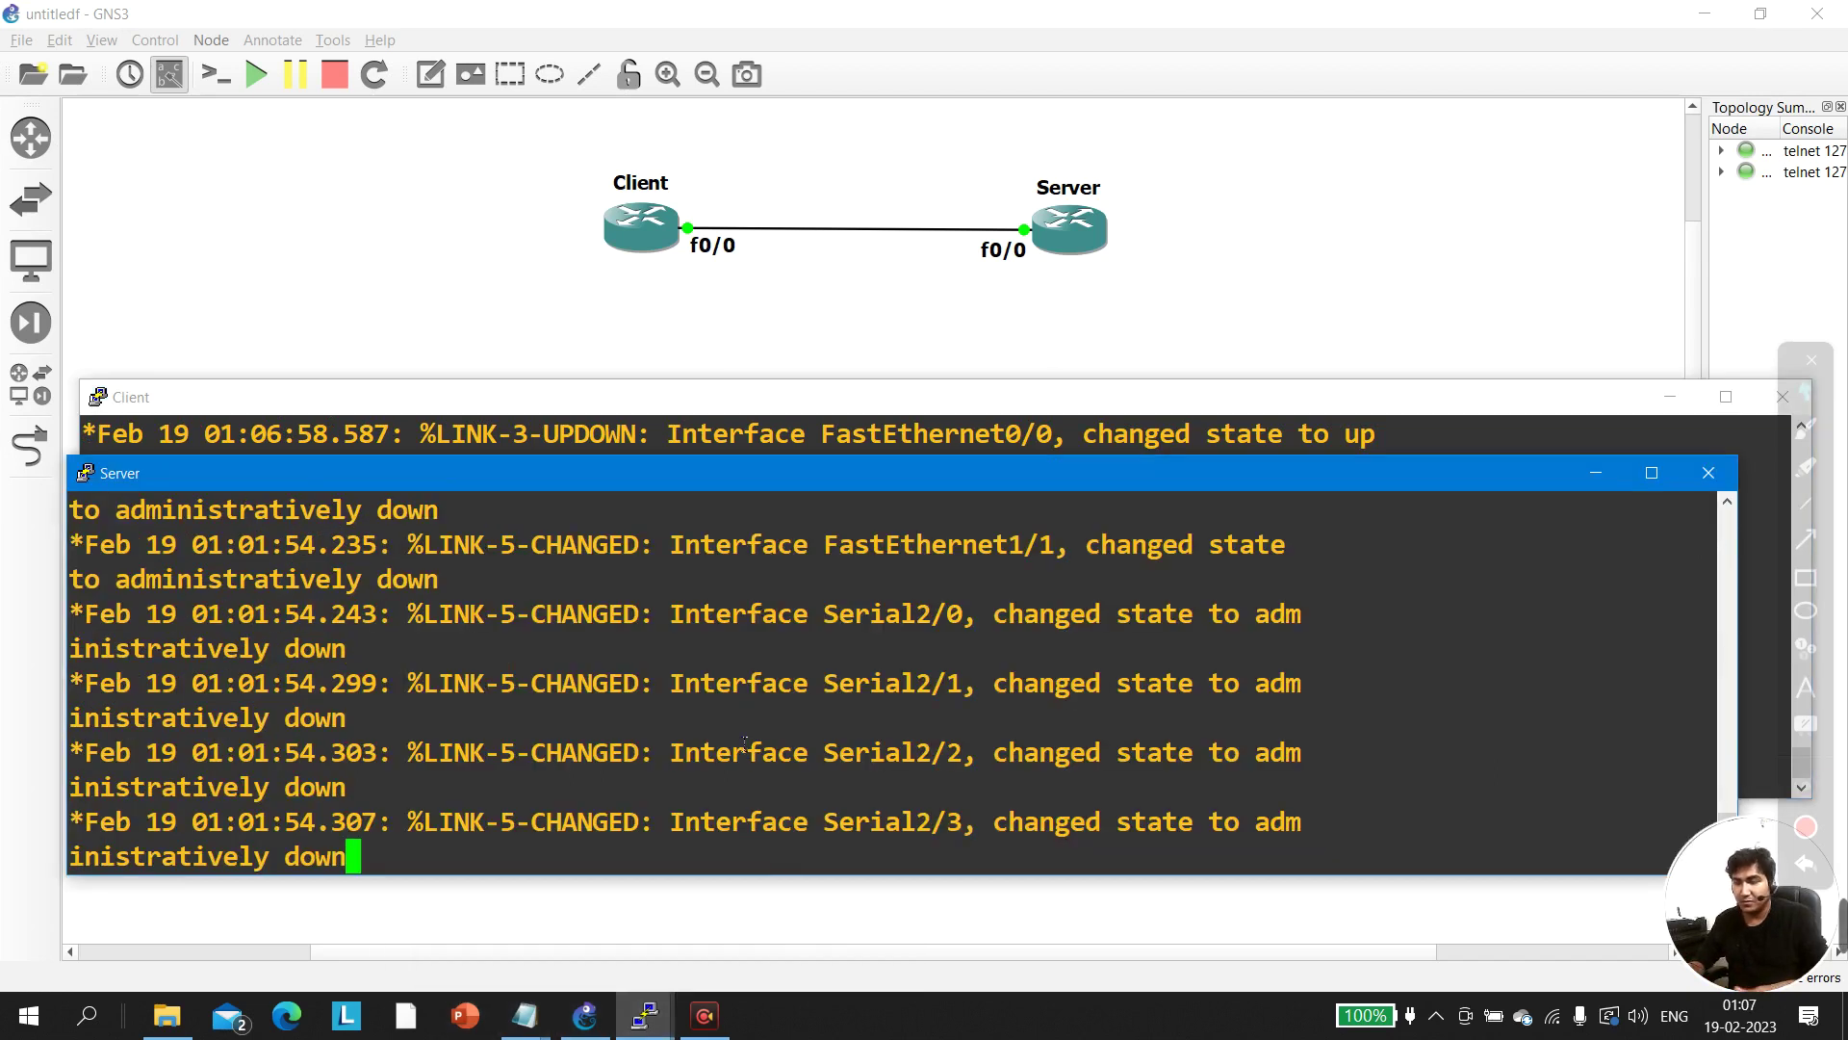
On the Server, enter global configuration and select interface f0/0
{"action": "key", "text": "Return"}
{"action": "key", "text": "Return"}
{"action": "key", "text": "Return"}
{"action": "key", "text": "Return"}
{"action": "key", "text": "Return"}
{"action": "key", "text": "Return"}
{"action": "key", "text": "Return"}
{"action": "key", "text": "Return"}
{"action": "key", "text": "Return"}
{"action": "type", "text": "conf"}
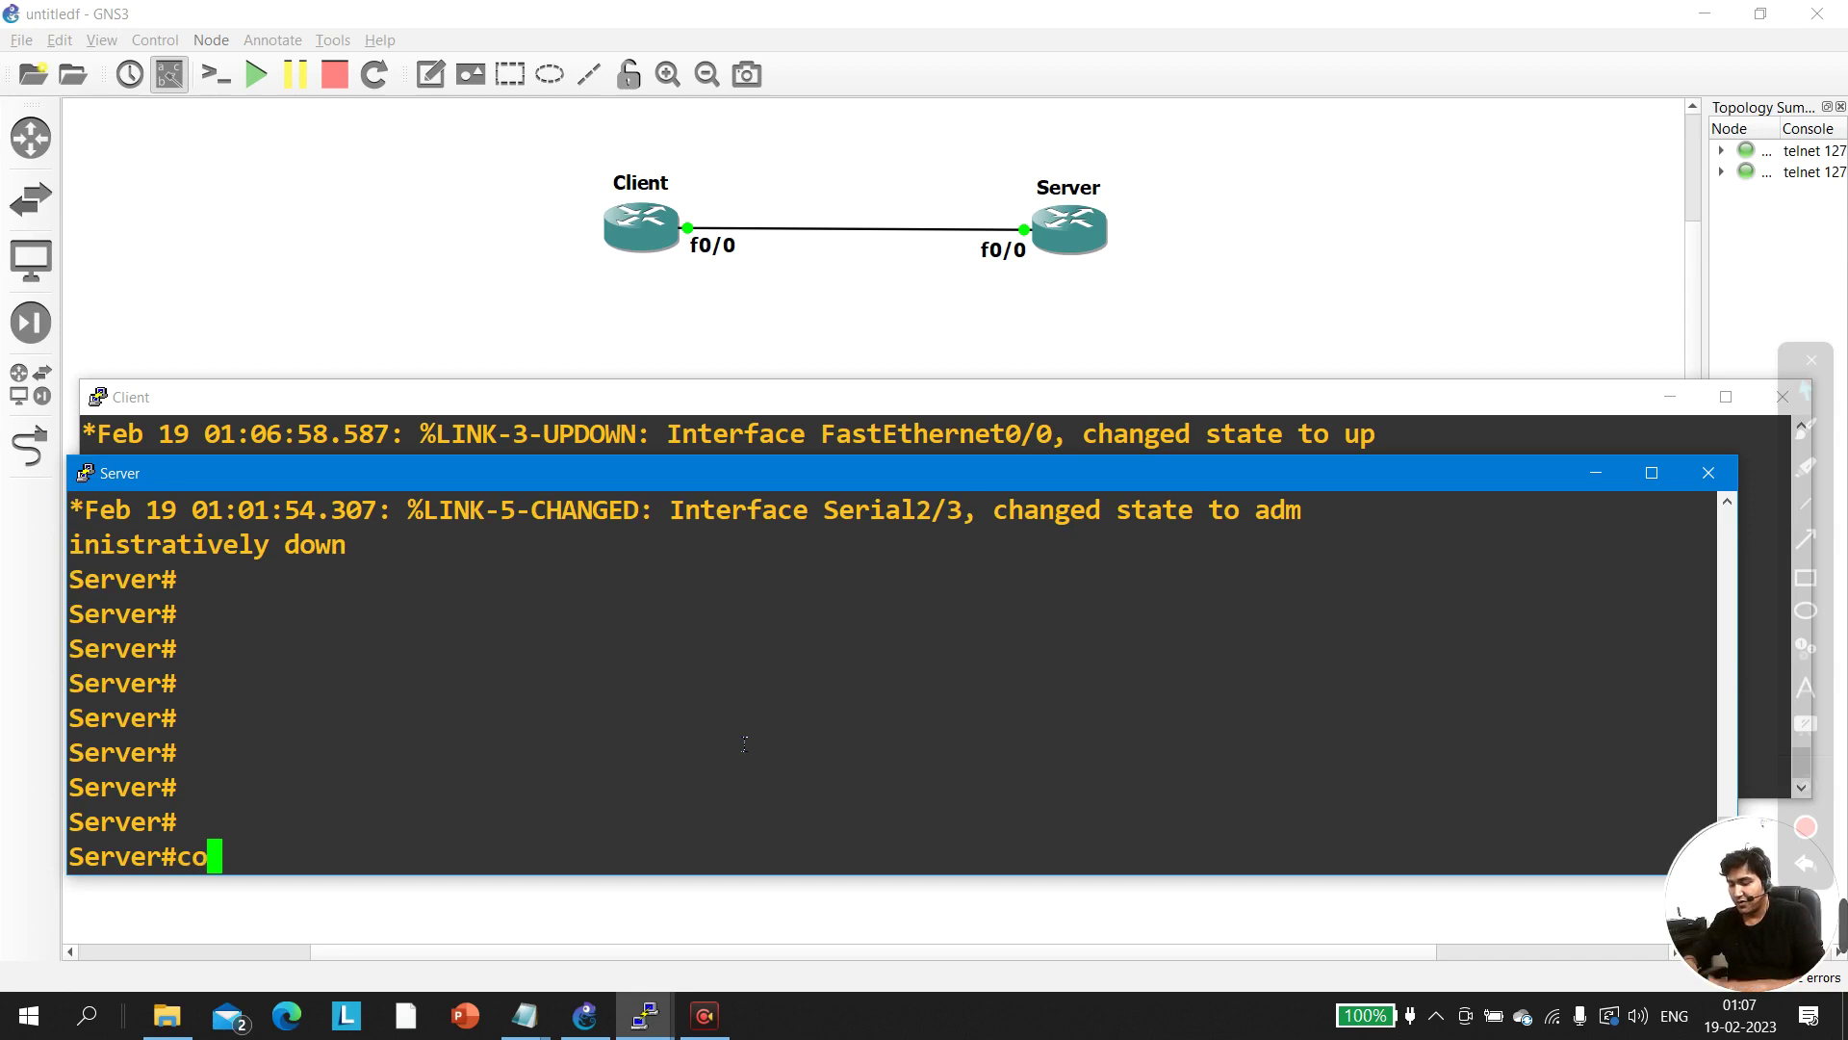
{"action": "key", "text": "Tab"}
{"action": "key", "text": "Return"}
{"action": "key", "text": "Return"}
{"action": "key", "text": "Return"}
{"action": "type", "text": "int f"}
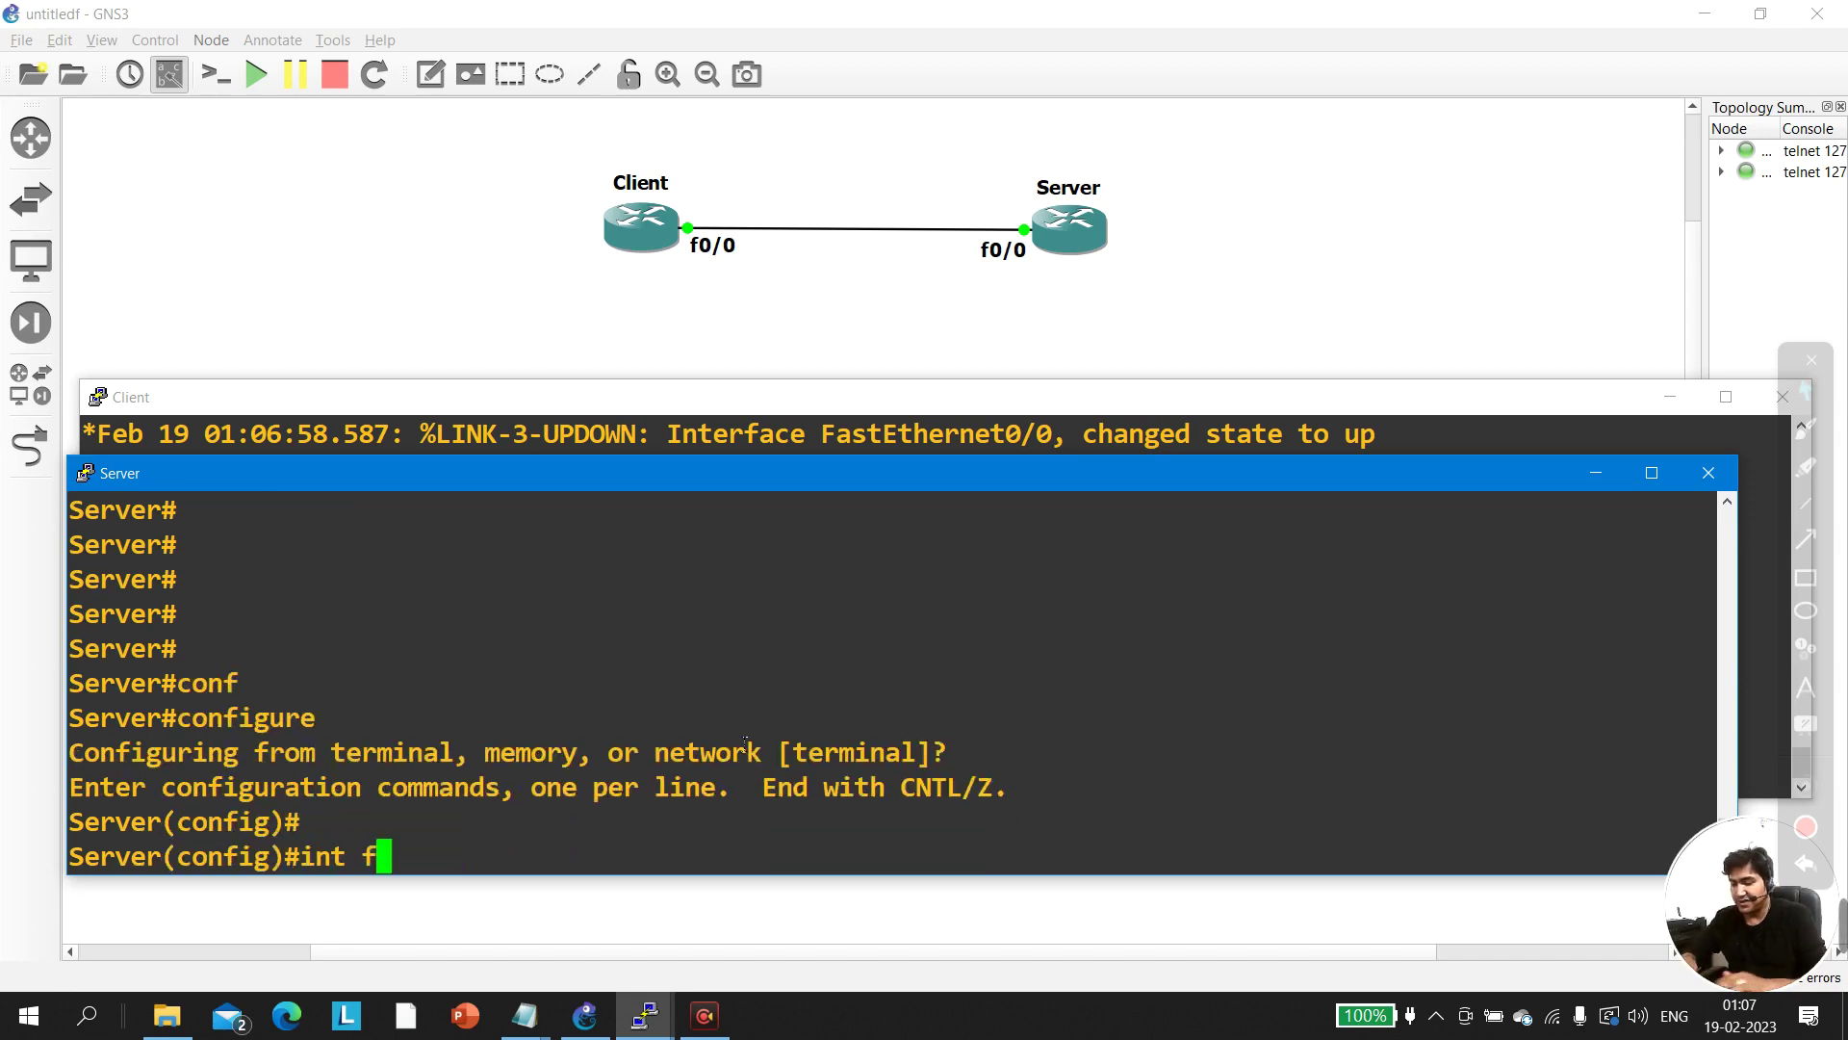
{"action": "type", "text": "0/0"}
{"action": "key", "text": "Return"}
Enable f0/0 with address 12.1.1.2 255.255.255.252
{"action": "type", "text": "no sh"}
{"action": "key", "text": "Tab"}
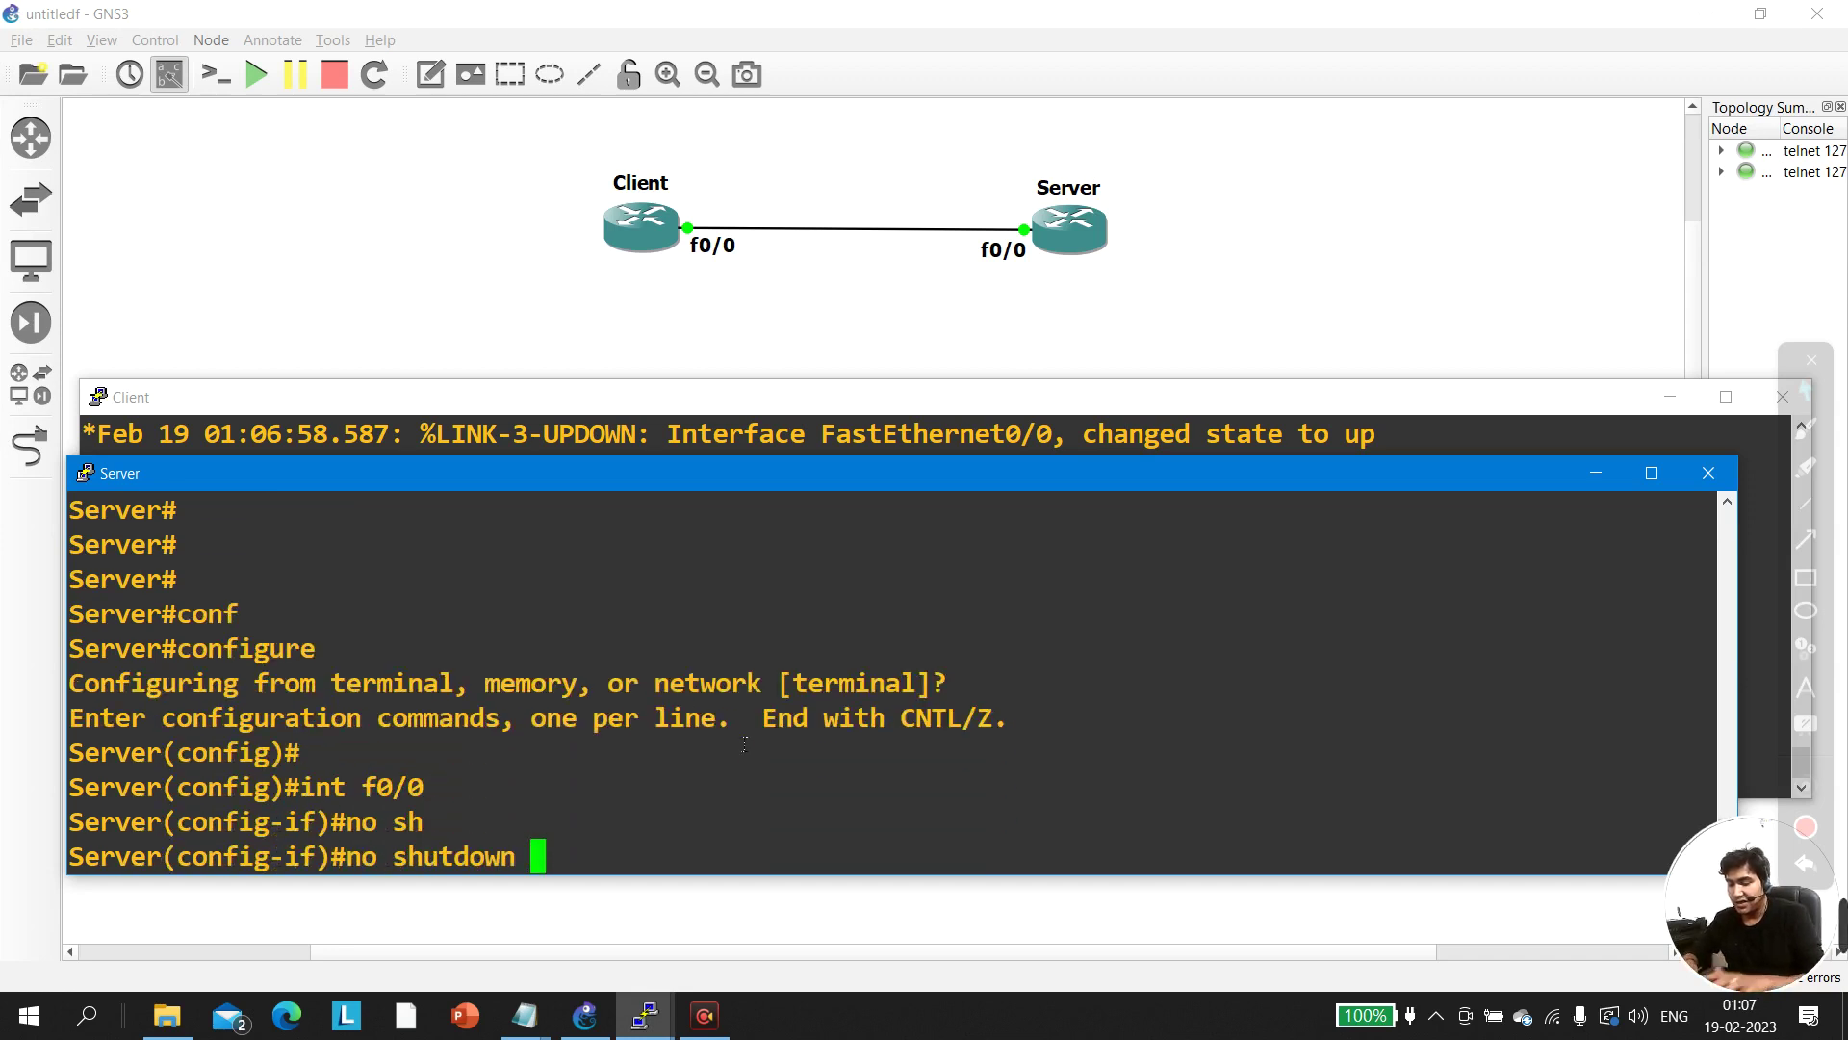
{"action": "key", "text": "Return"}
{"action": "type", "text": "ip add"}
{"action": "key", "text": "Tab"}
{"action": "type", "text": "12.1.1.2 255.255.255.252"}
{"action": "key", "text": "Return"}
Ping 12.1.1.1 twice, highlight the 100 percent result, and exit interface mode
{"action": "type", "text": "do ping 12.1.1.1"}
{"action": "key", "text": "Return"}
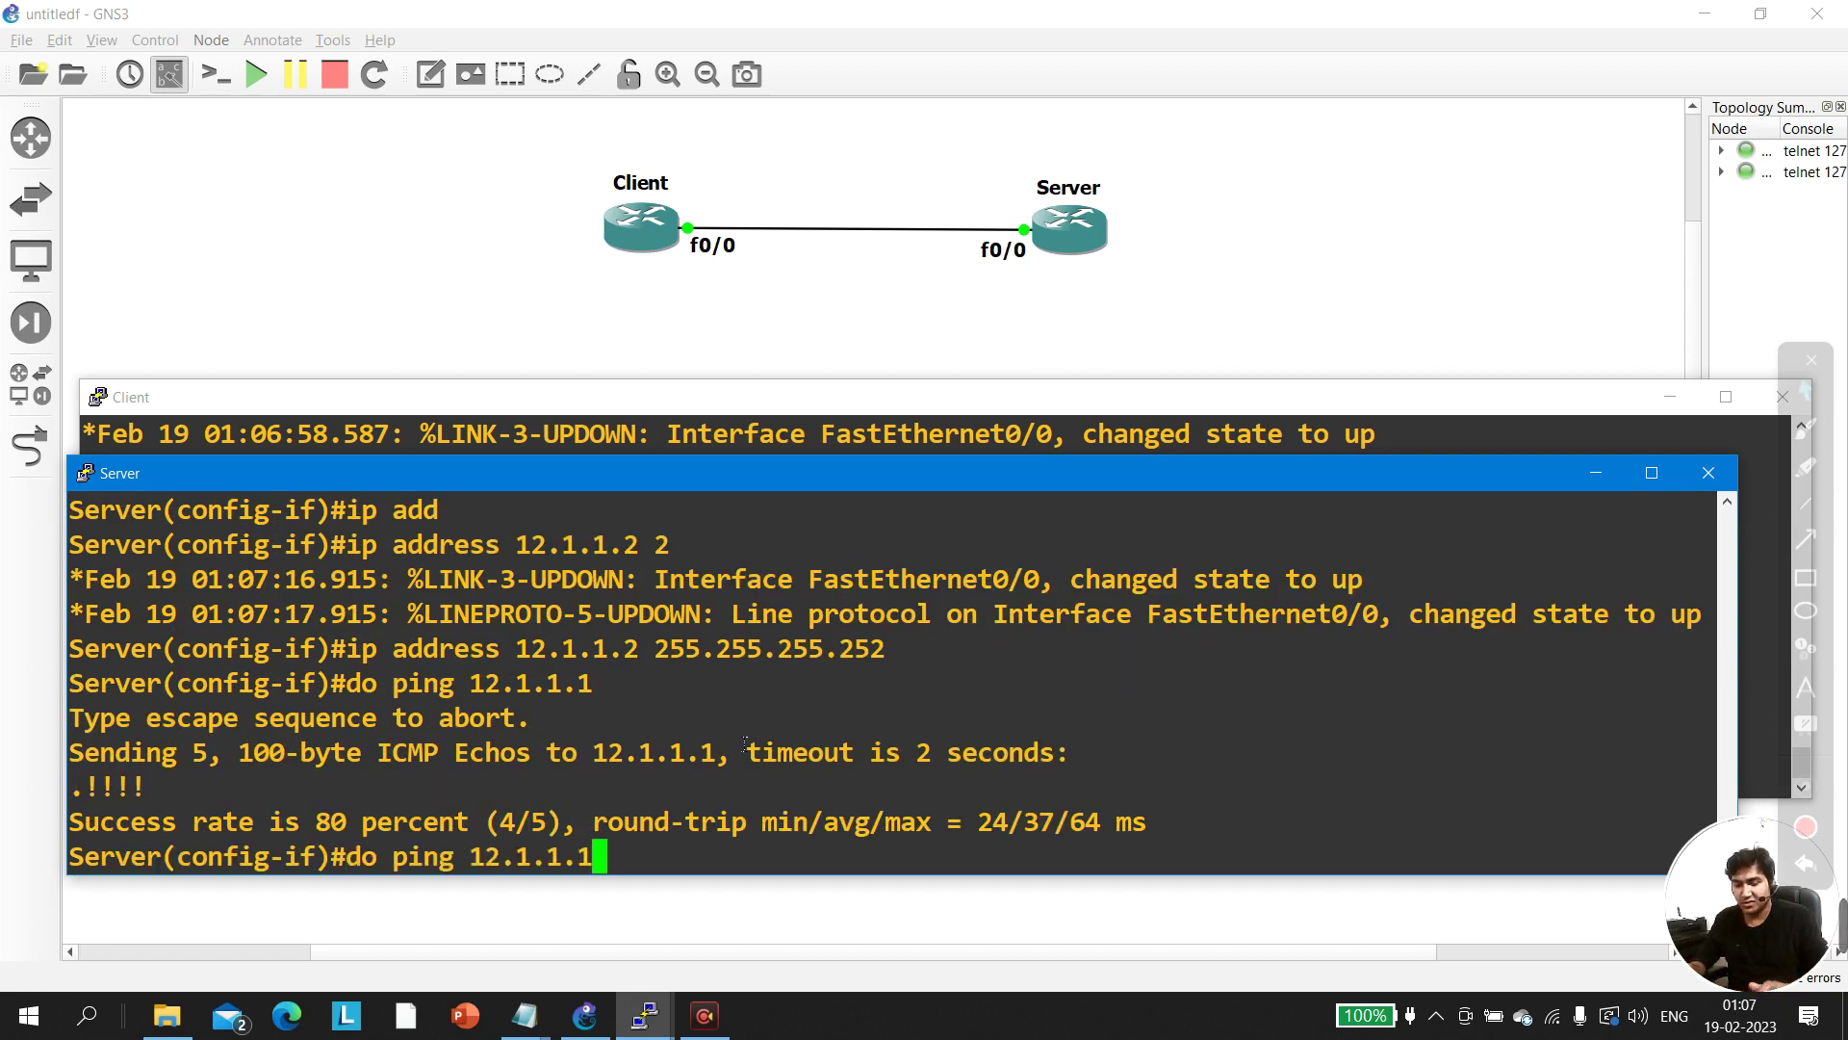
{"action": "key", "text": "Up"}
{"action": "key", "text": "Return"}
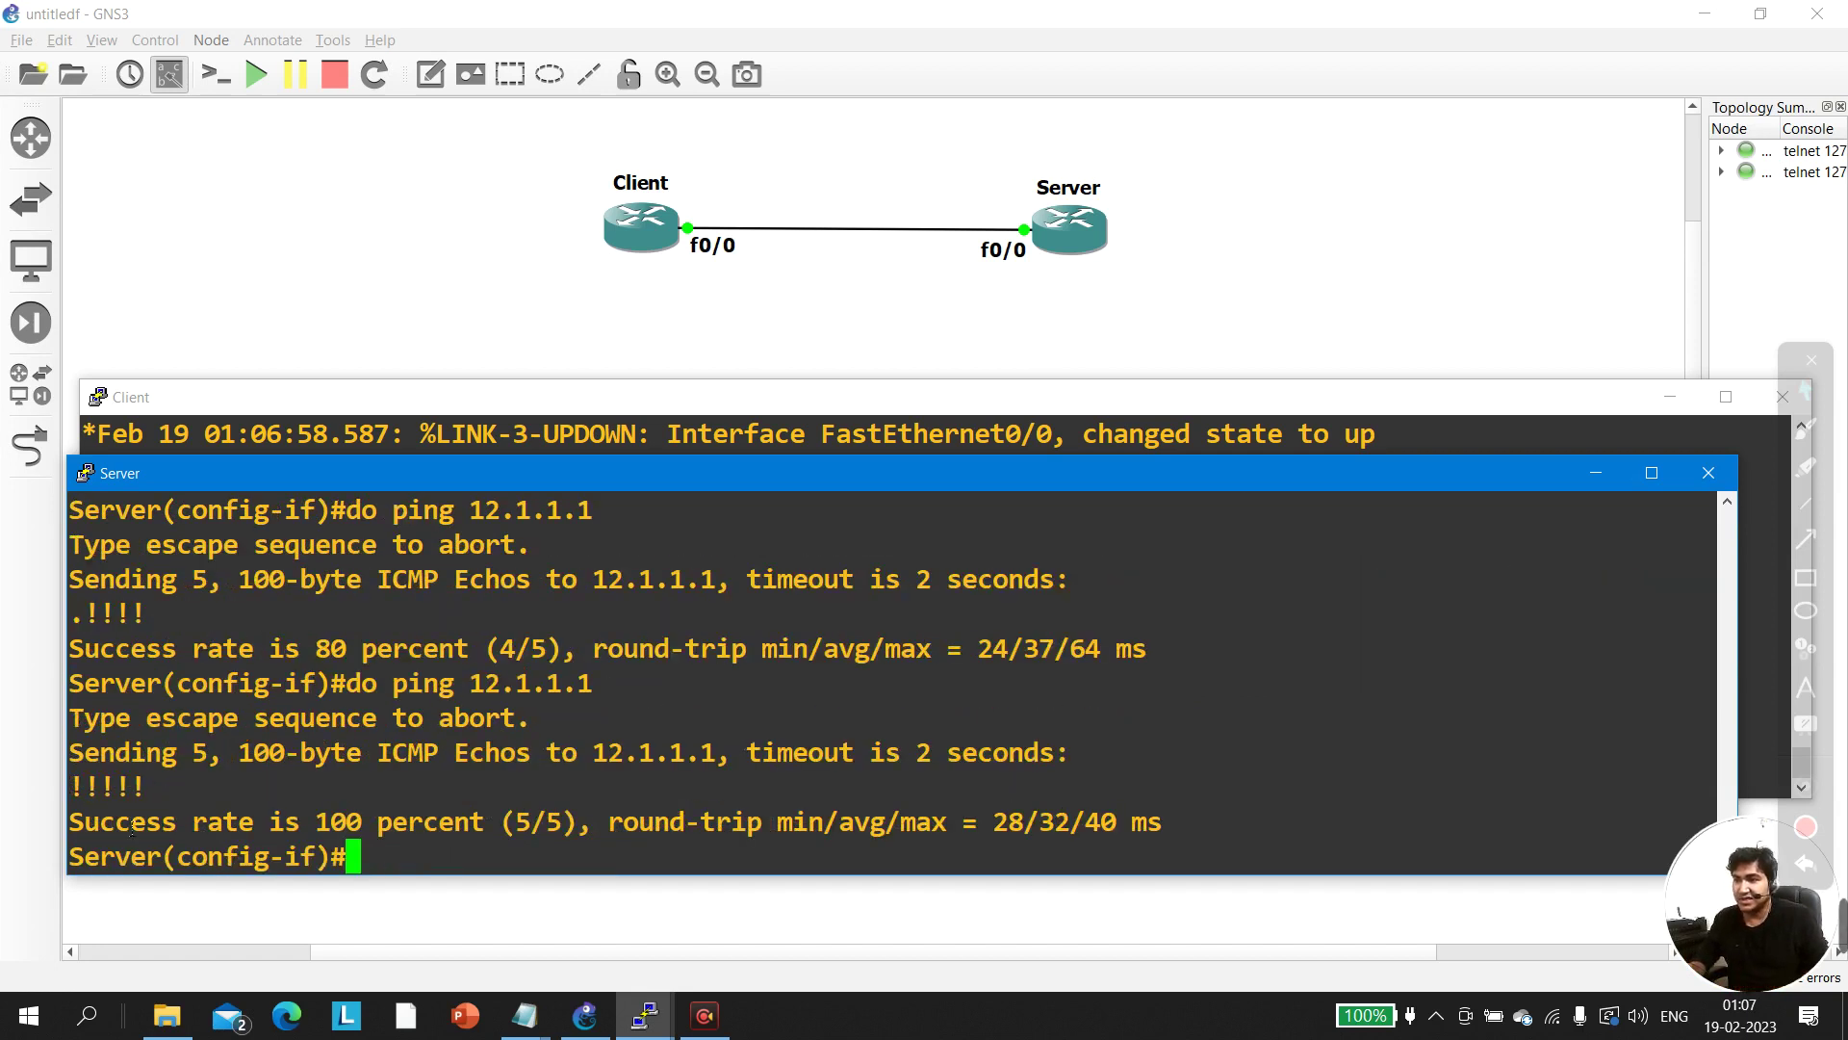
{"action": "left_click_drag", "start_coordinate": [130, 827], "coordinate": [790, 792]}
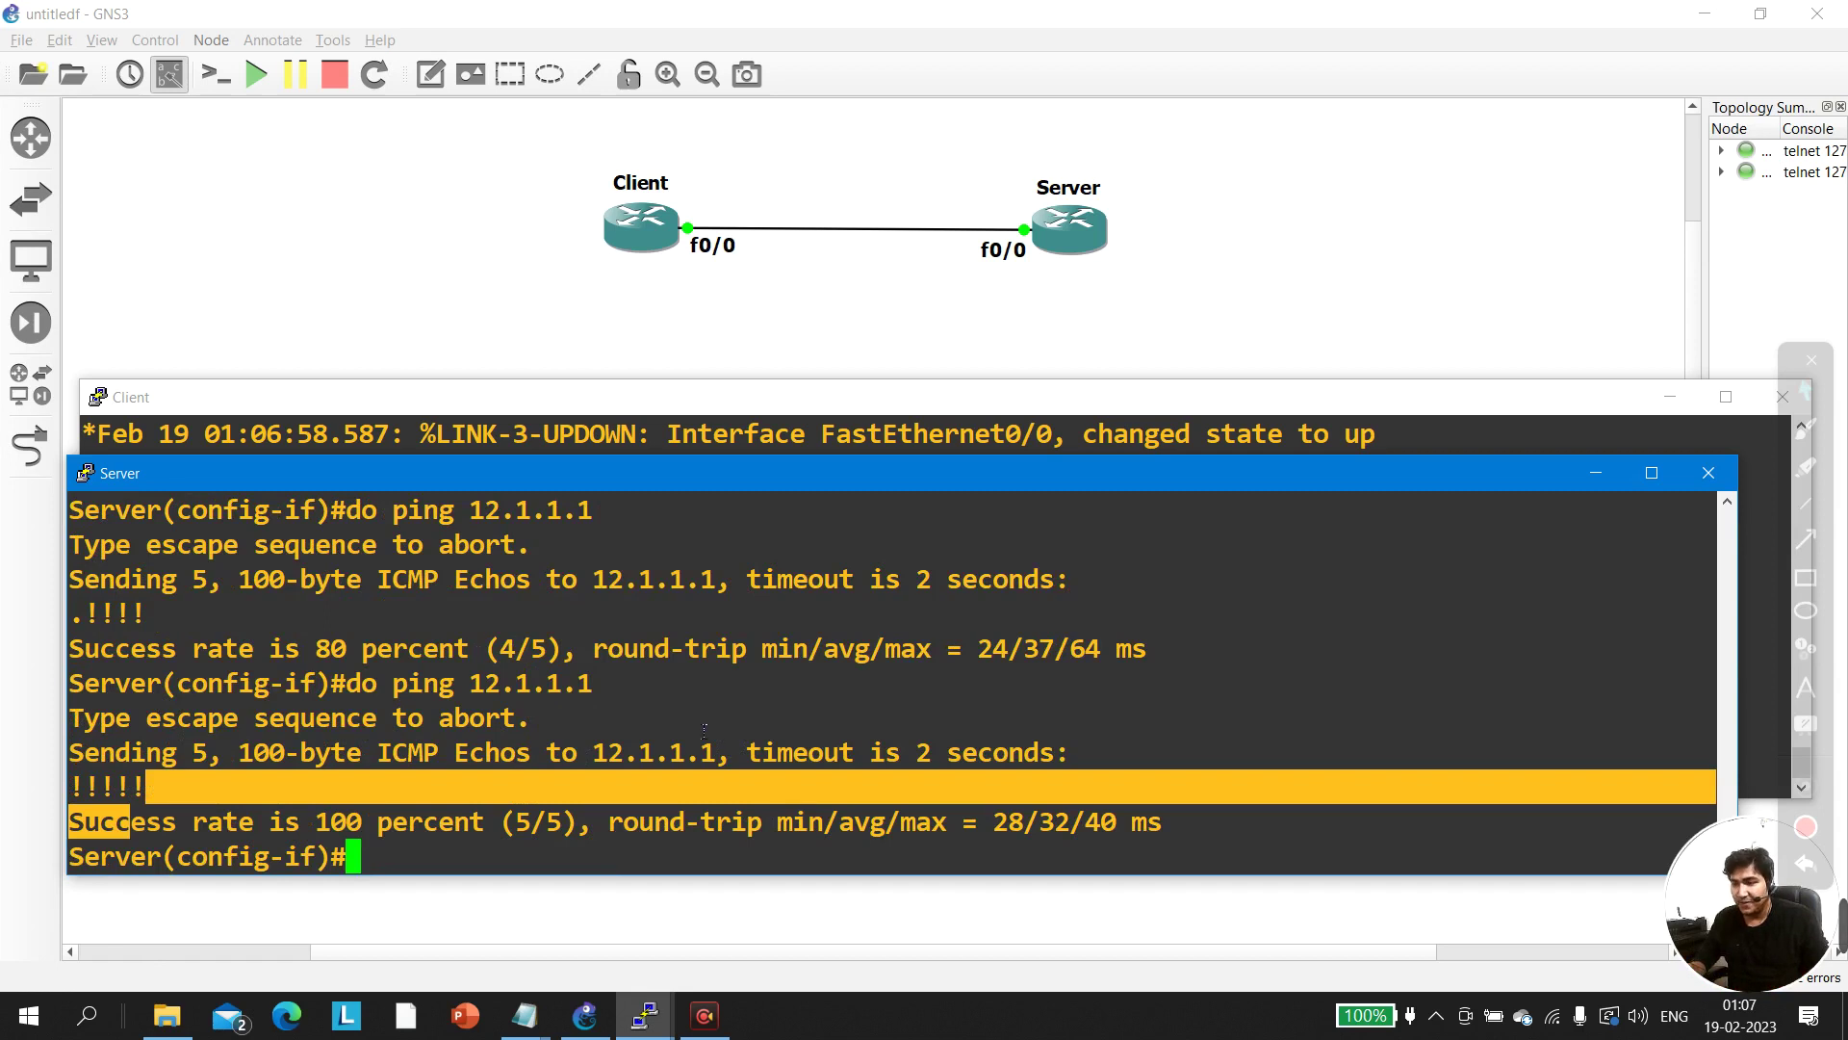
{"action": "key", "text": "Return"}
{"action": "type", "text": "exi"}
{"action": "key", "text": "Return"}
{"action": "key", "text": "Return"}
{"action": "key", "text": "Return"}
{"action": "key", "text": "Return"}
{"action": "key", "text": "Return"}
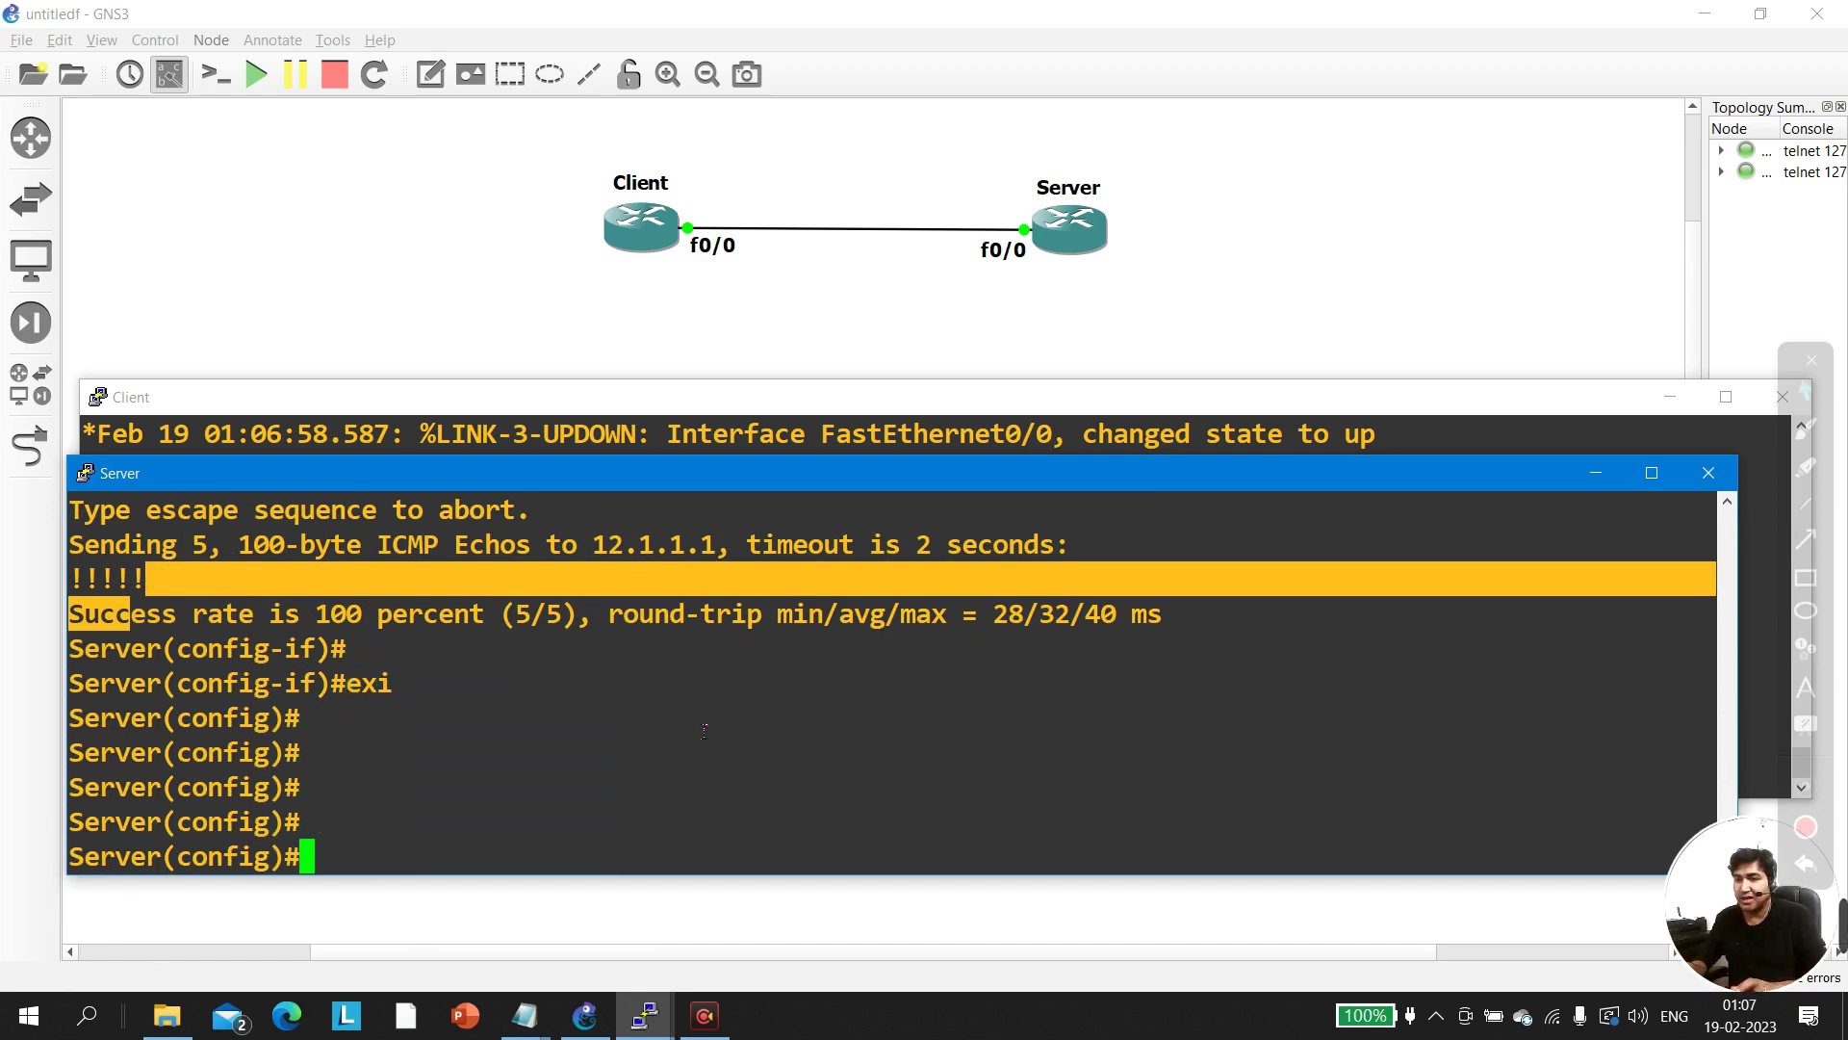
Enter line configuration for vty 0 15 on the Server
{"action": "type", "text": "lin"}
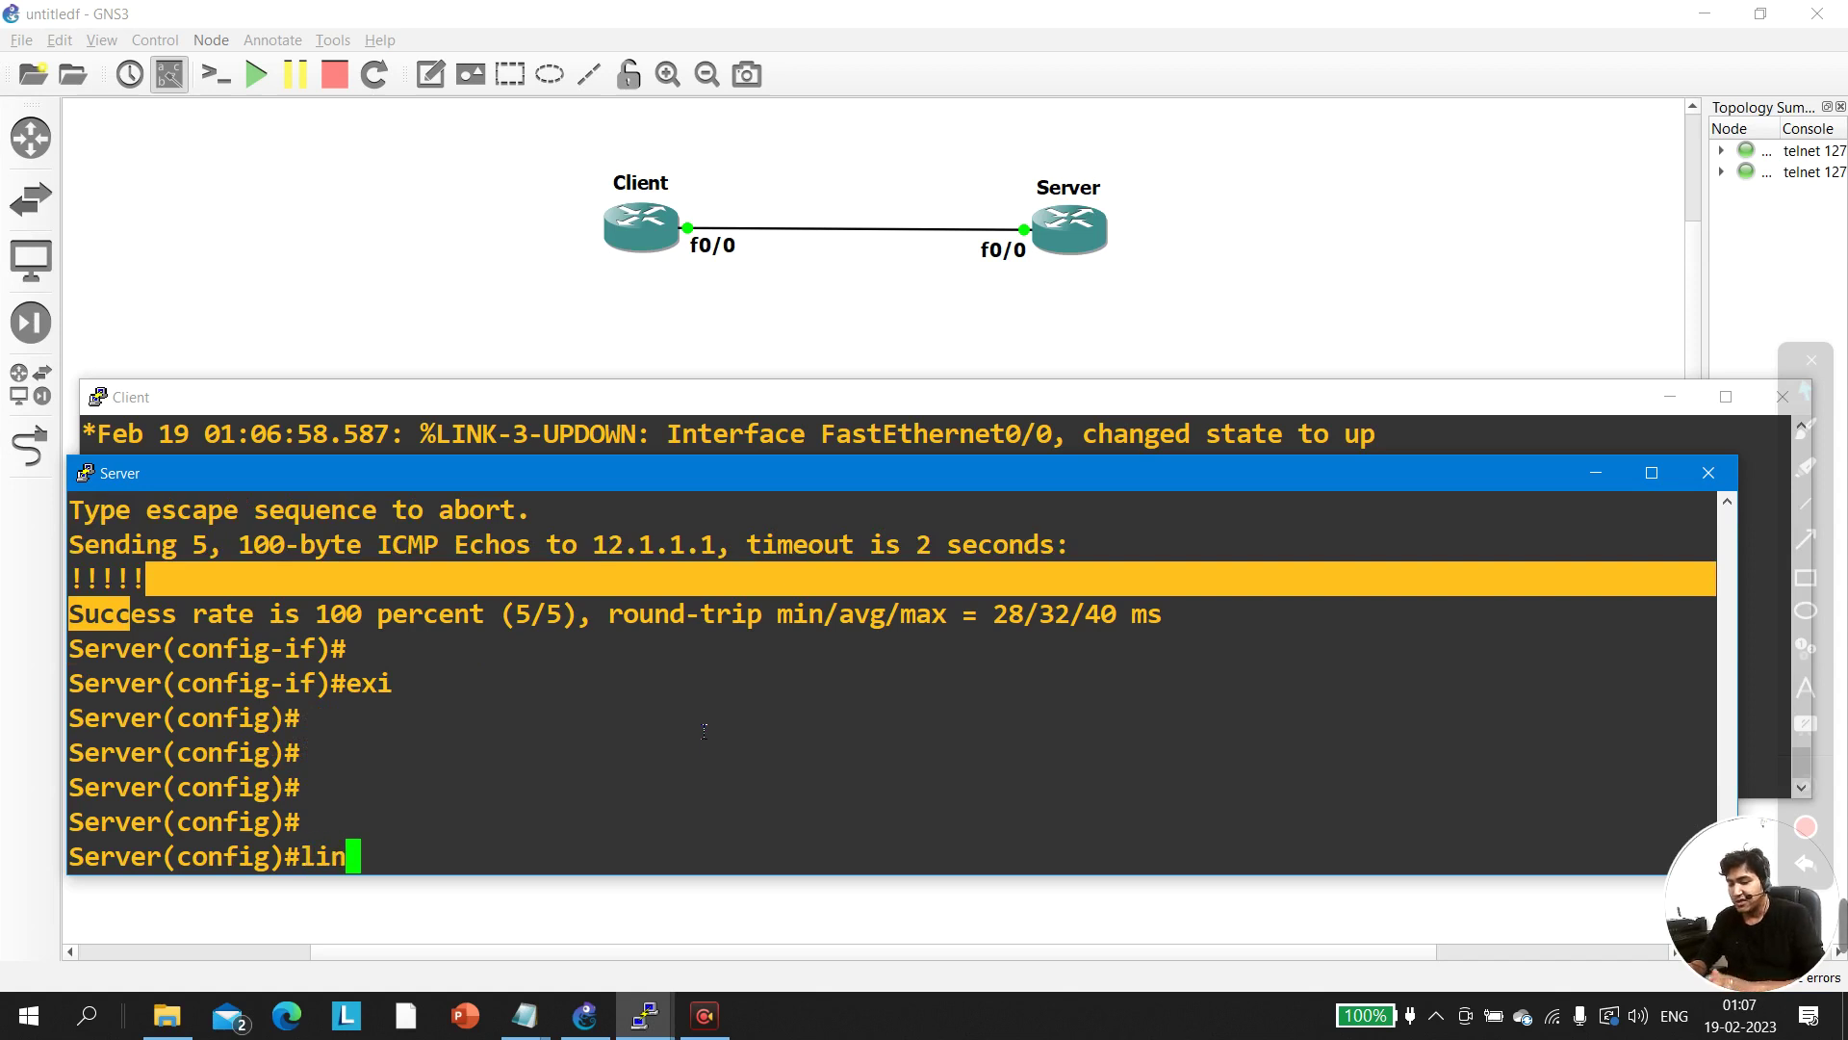
{"action": "key", "text": "Tab"}
{"action": "type", "text": "vt"}
{"action": "key", "text": "Tab"}
{"action": "type", "text": "0 15"}
{"action": "key", "text": "Return"}
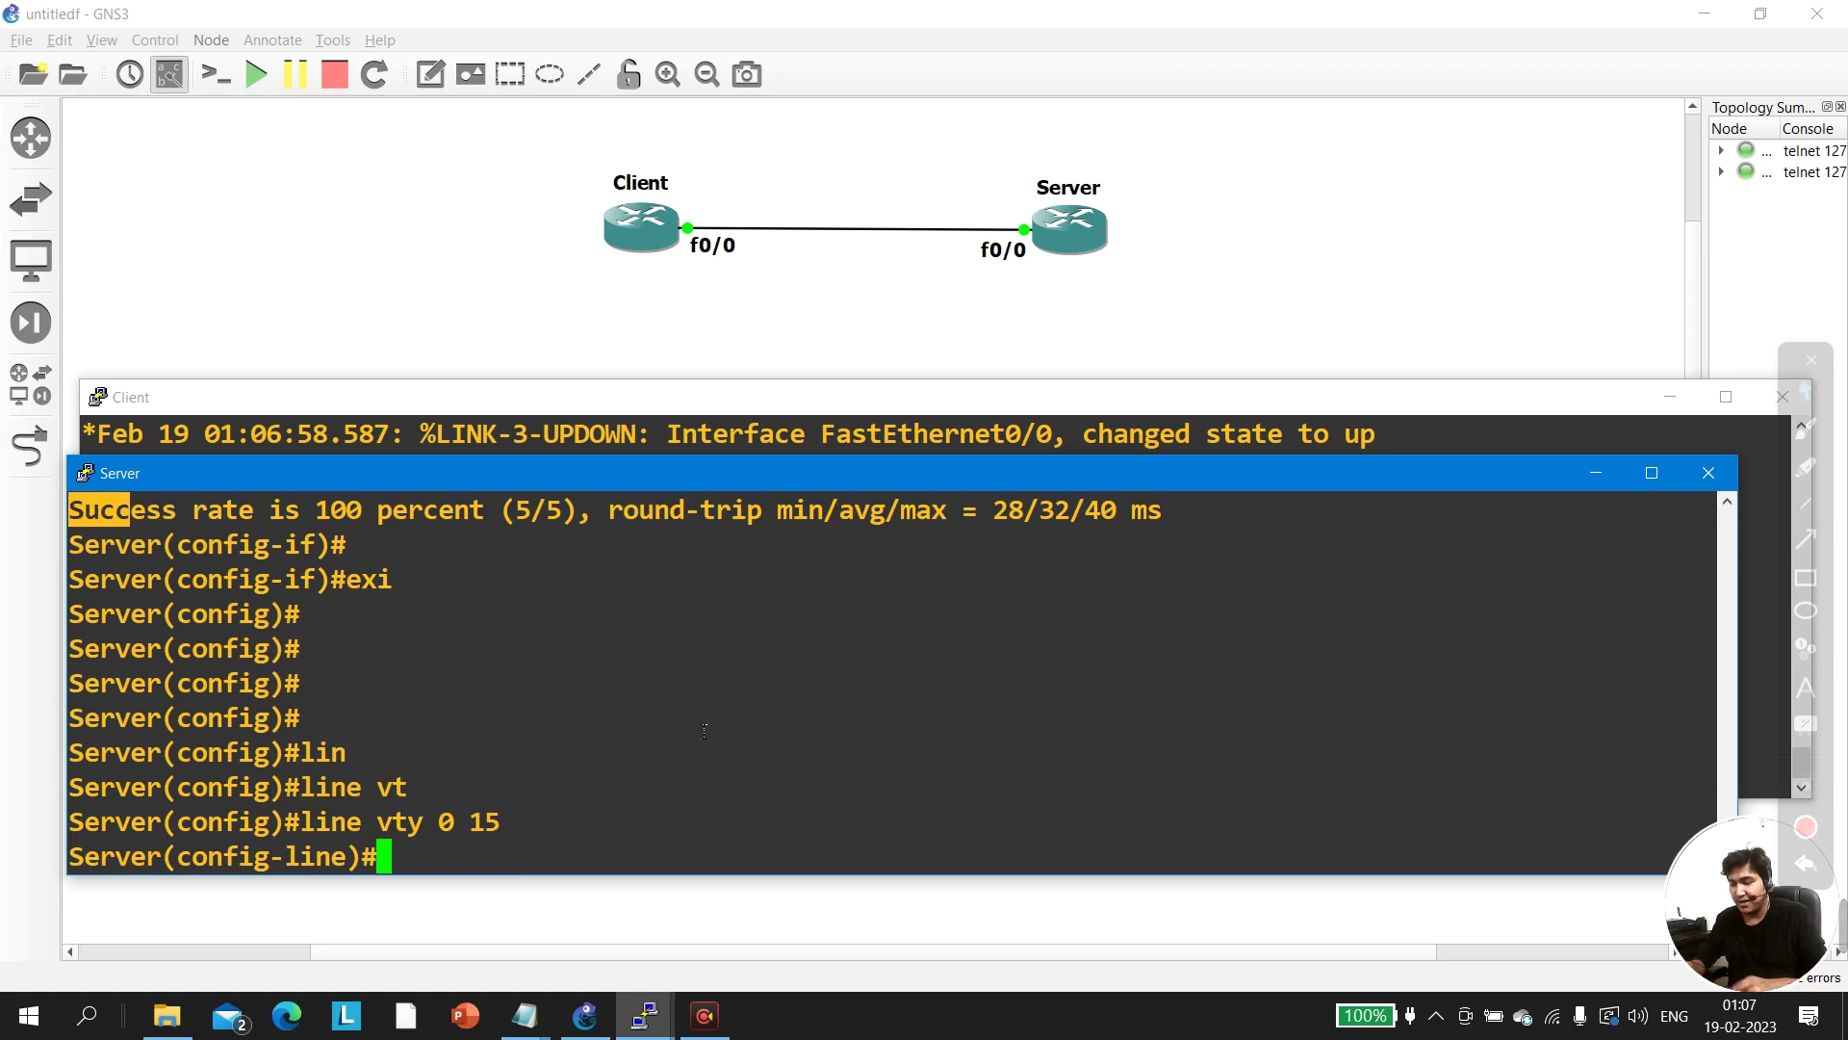
Allow telnet and ssh as transport input on the vty lines
{"action": "type", "text": "tr"}
{"action": "key", "text": "Tab"}
{"action": "type", "text": "in"}
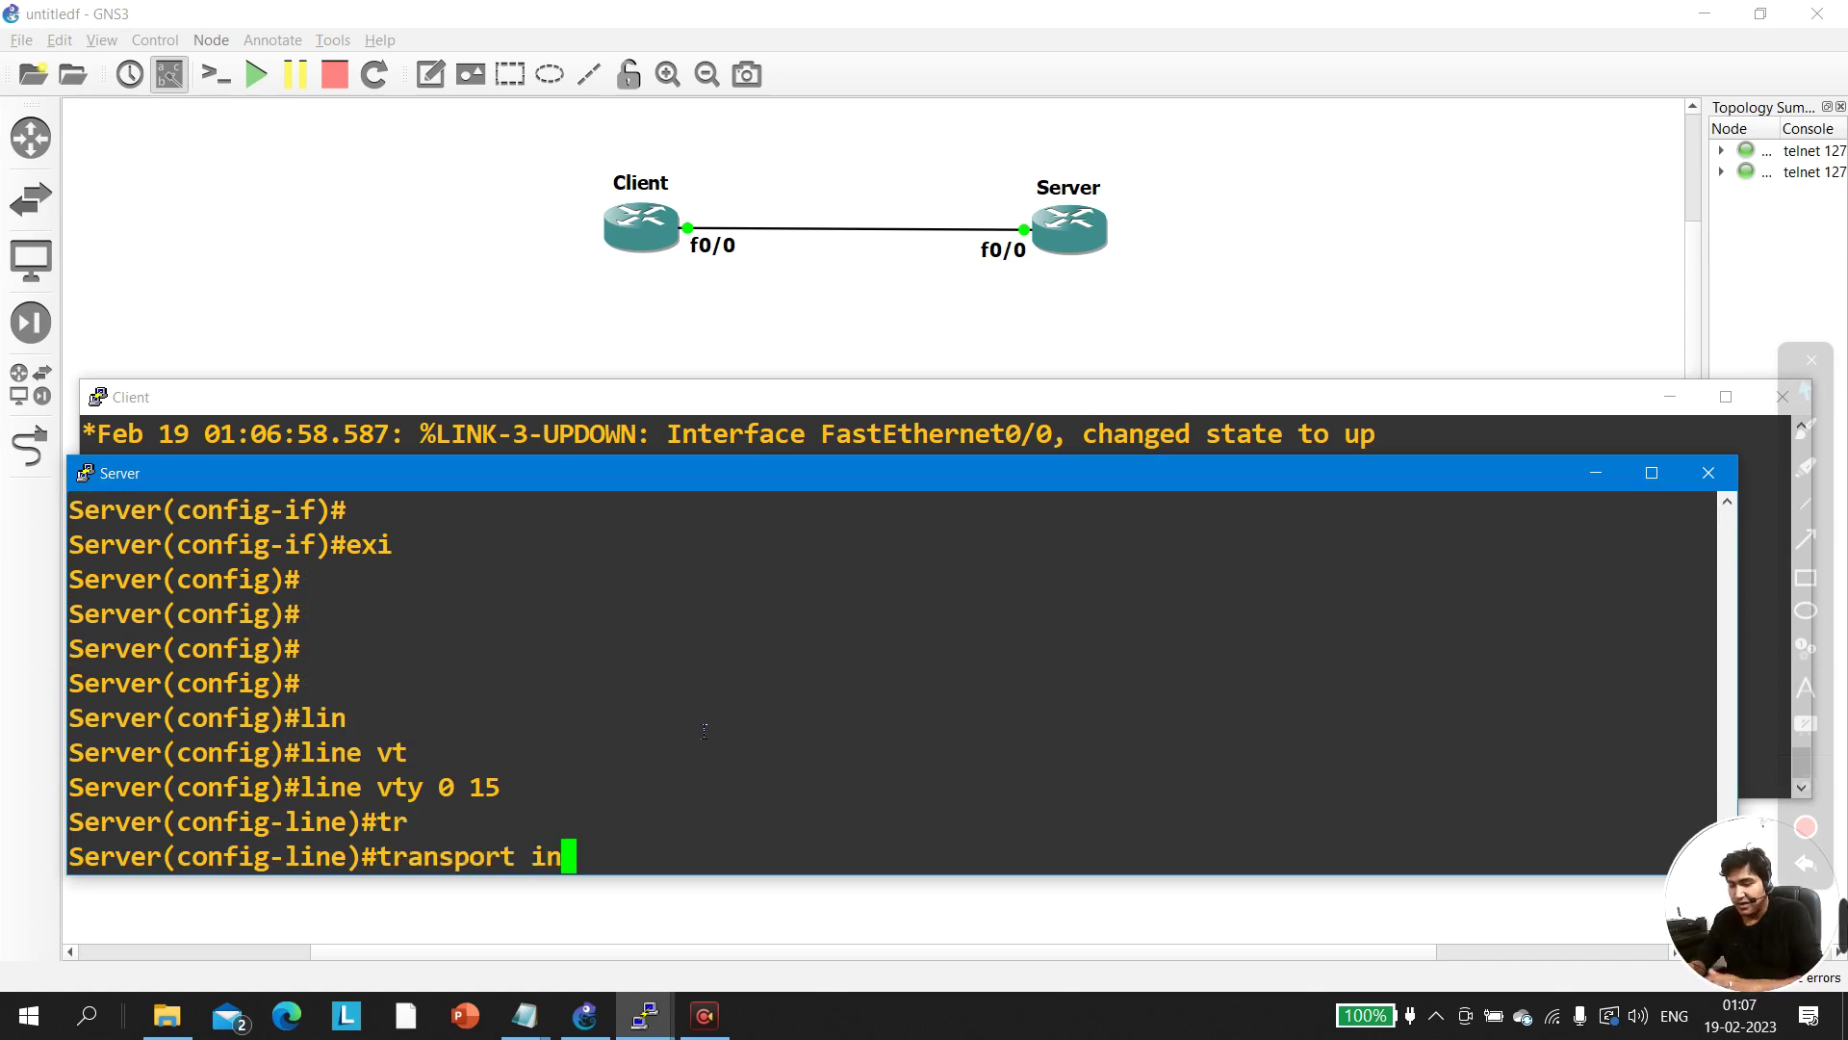
{"action": "key", "text": "Tab"}
{"action": "type", "text": "tel"}
{"action": "key", "text": "Tab"}
{"action": "type", "text": "ss"}
{"action": "key", "text": "Tab"}
{"action": "key", "text": "Return"}
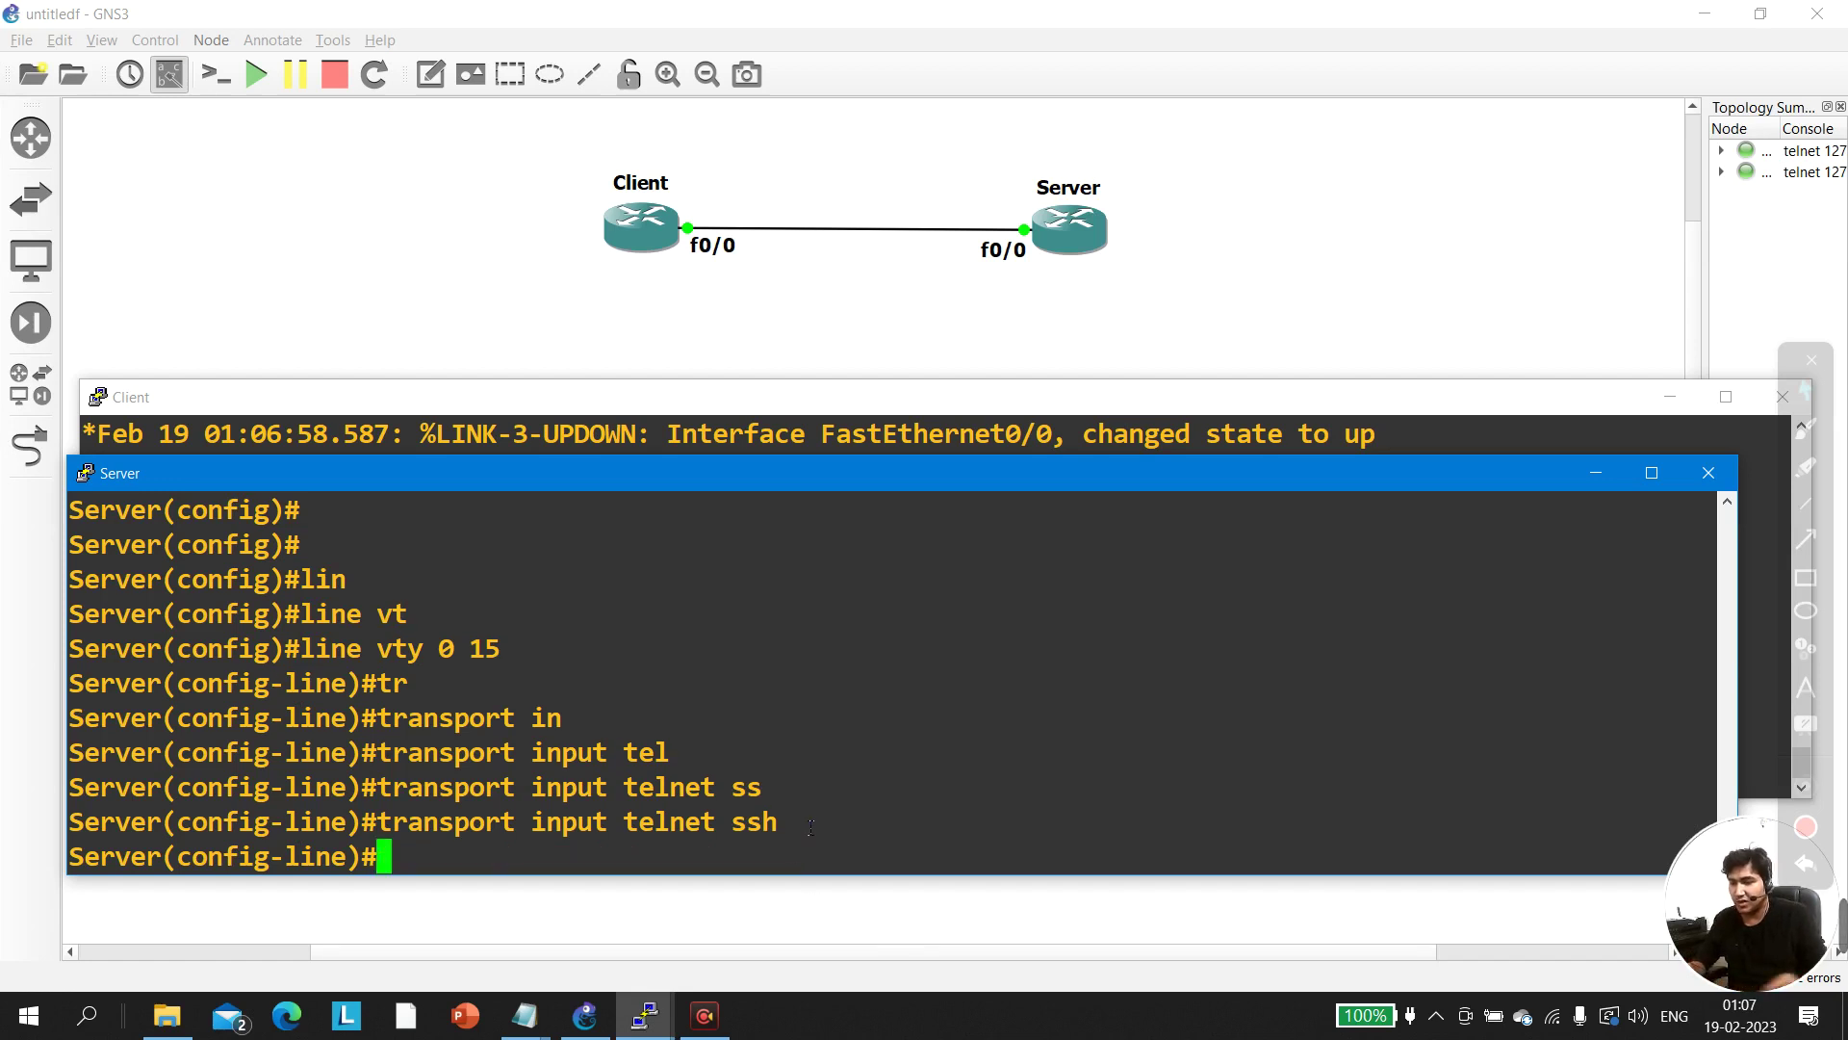
Set the vty line password, correcting a mistyped value
{"action": "type", "text": "pass"}
{"action": "key", "text": "Tab"}
{"action": "type", "text": "123"}
{"action": "key", "text": "BackSpace"}
{"action": "key", "text": "BackSpace"}
{"action": "key", "text": "BackSpace"}
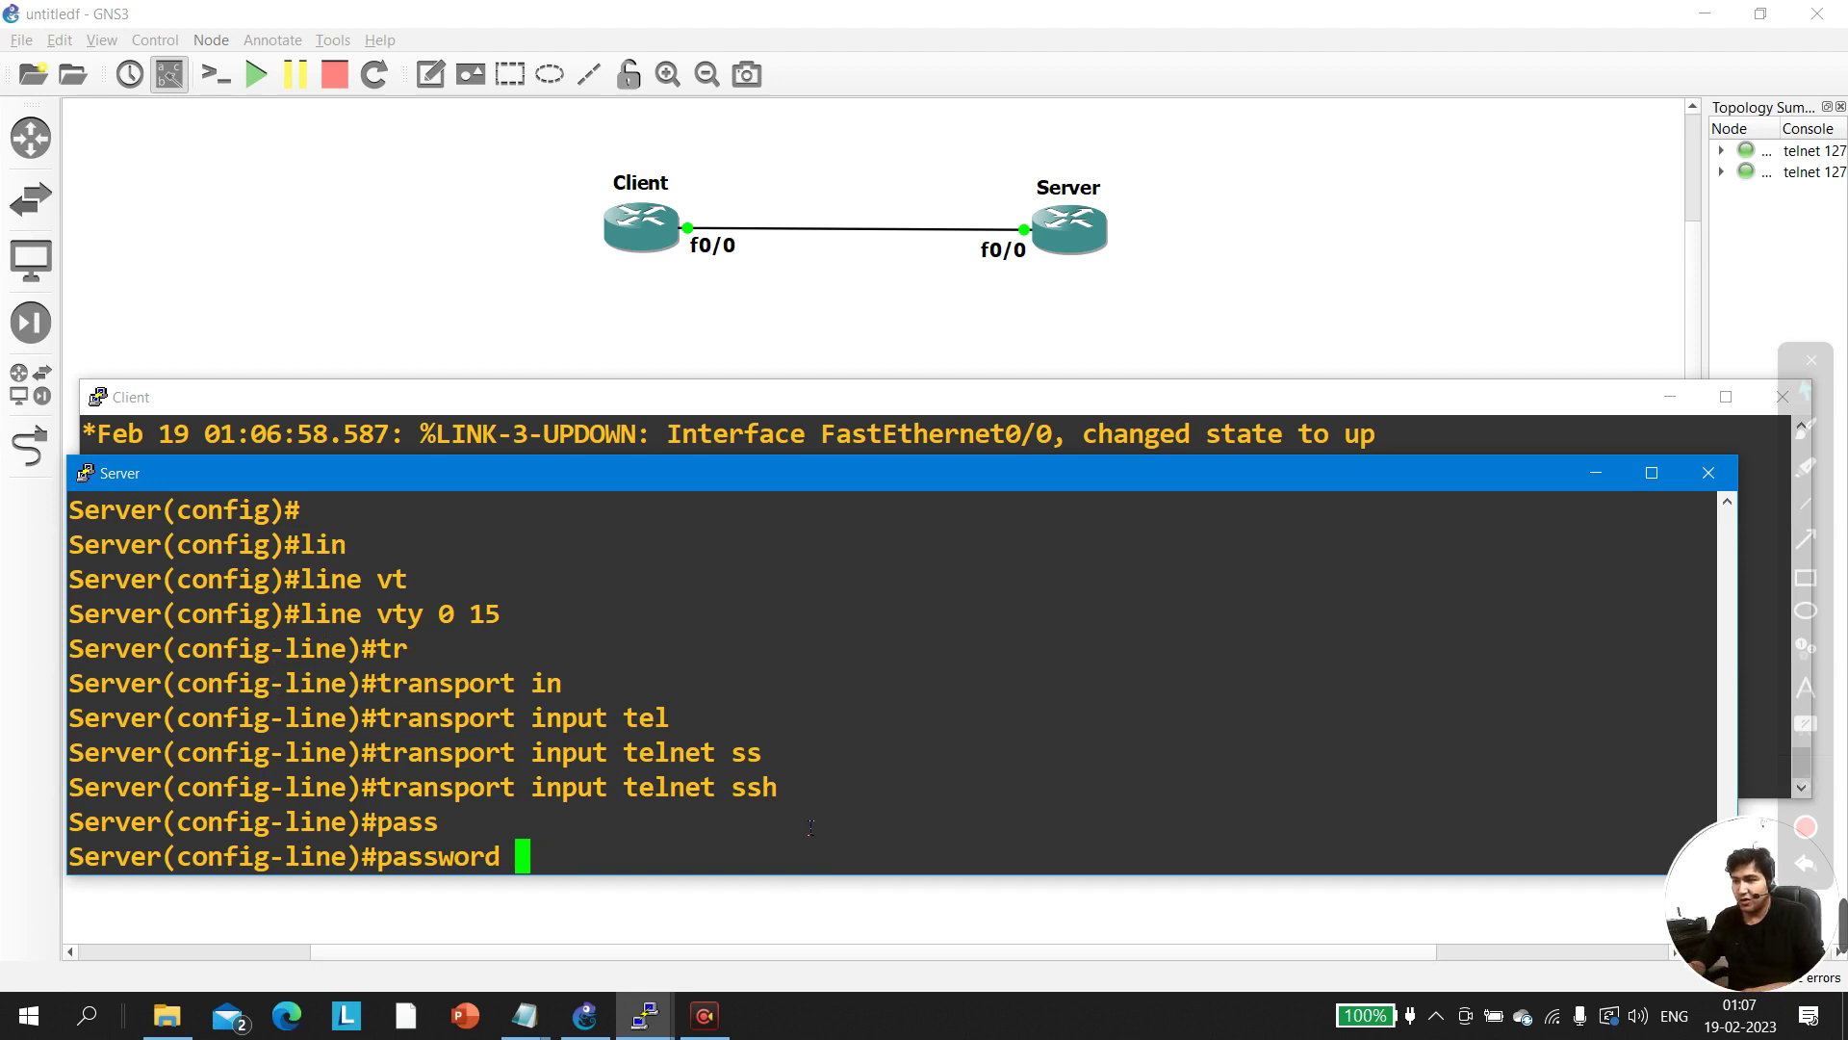
{"action": "type", "text": "admin"}
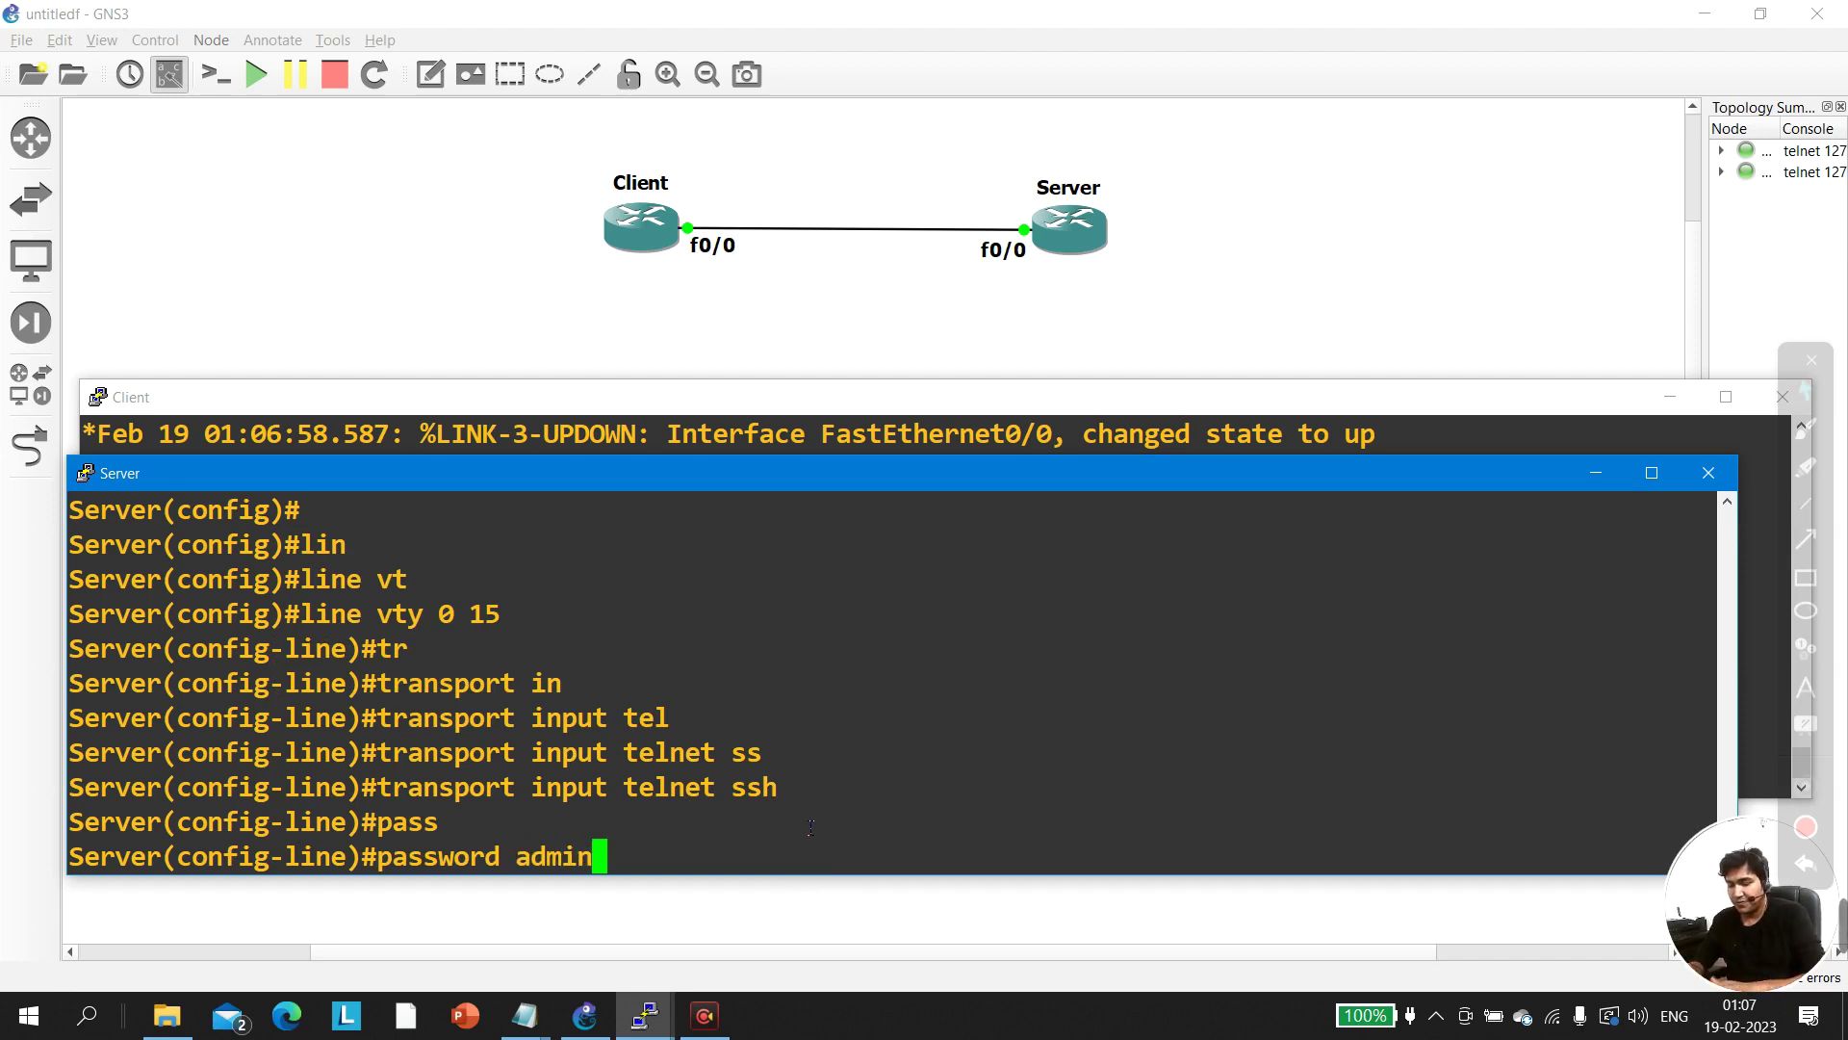
{"action": "key", "text": "Return"}
{"action": "key", "text": "Return"}
{"action": "key", "text": "Return"}
{"action": "key", "text": "Return"}
{"action": "type", "text": "exi"}
{"action": "key", "text": "BackSpace"}
{"action": "key", "text": "BackSpace"}
{"action": "key", "text": "BackSpace"}
Require login local on the vty lines and leave line configuration
{"action": "type", "text": "logi"}
{"action": "key", "text": "Tab"}
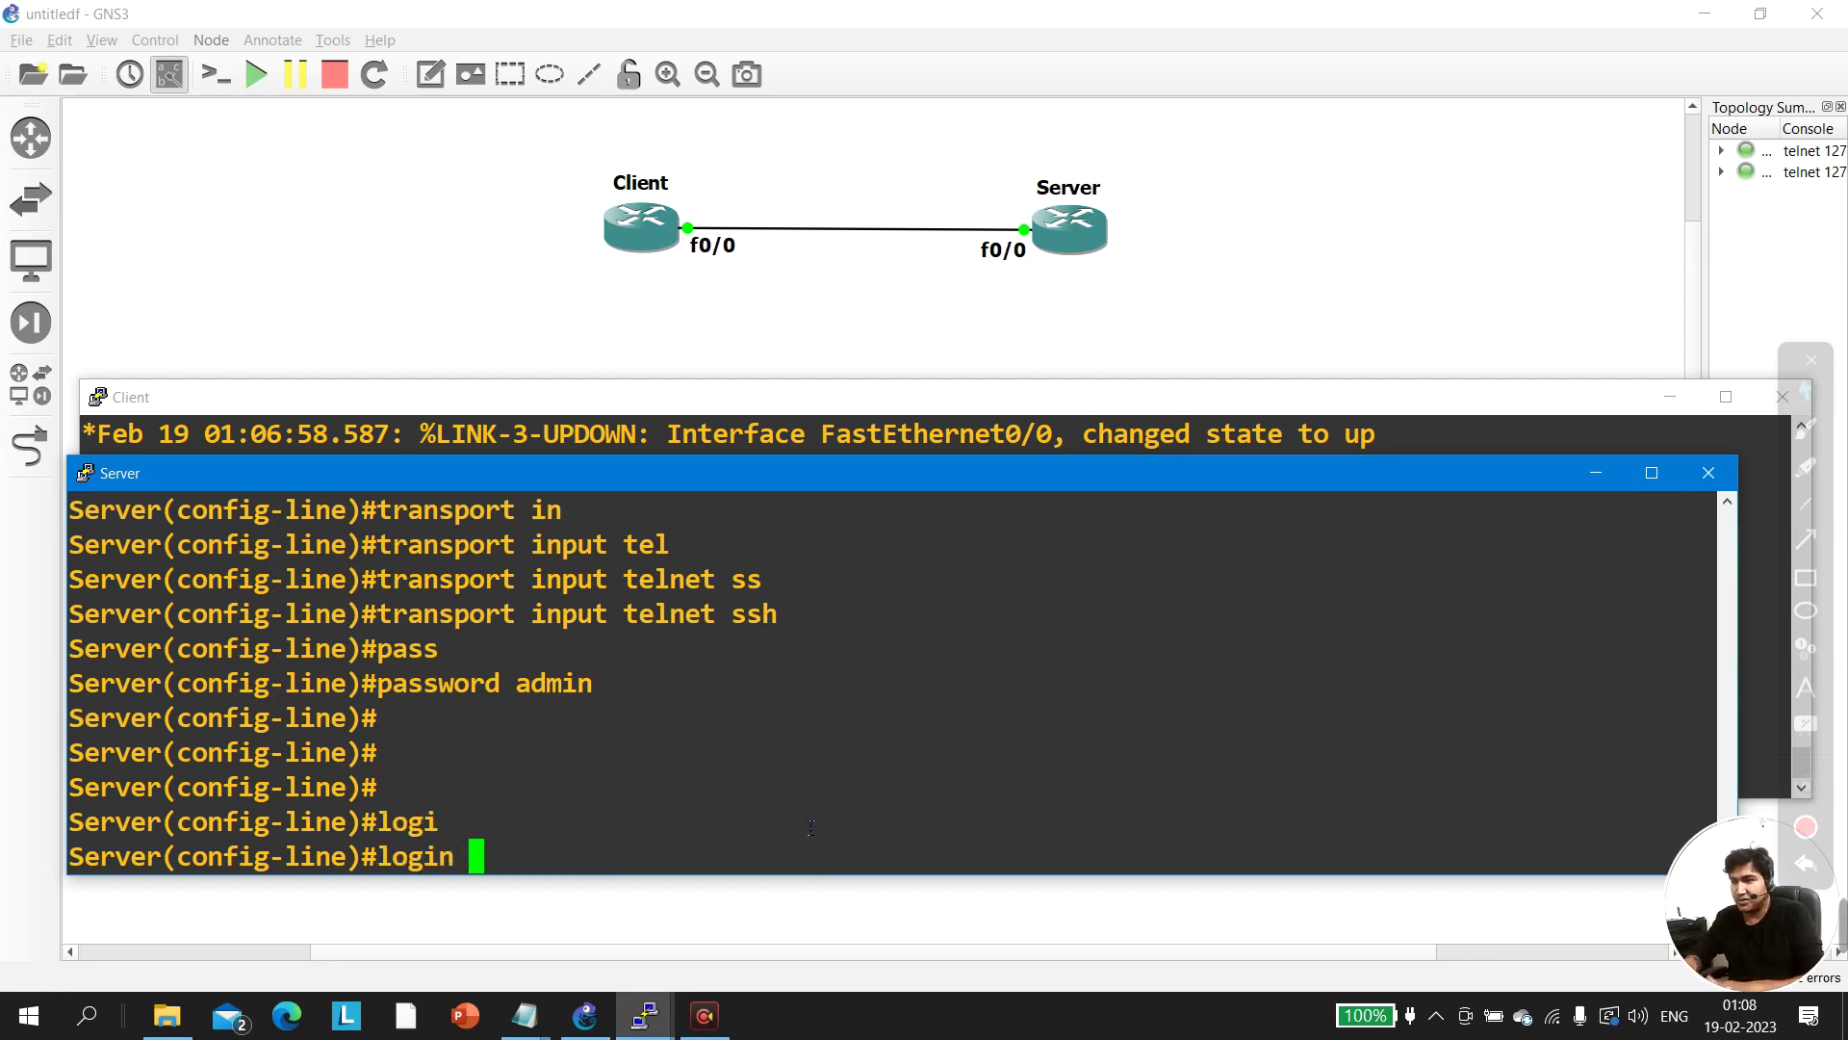
{"action": "type", "text": "lo"}
{"action": "key", "text": "Tab"}
{"action": "key", "text": "Return"}
{"action": "key", "text": "Return"}
{"action": "key", "text": "Return"}
{"action": "type", "text": "exi"}
{"action": "key", "text": "Return"}
{"action": "key", "text": "Return"}
{"action": "key", "text": "Return"}
{"action": "key", "text": "Return"}
Create the local user admin with a password, then exit to privileged mode
{"action": "type", "text": "userr[~"}
{"action": "key", "text": "BackSpace"}
{"action": "key", "text": "BackSpace"}
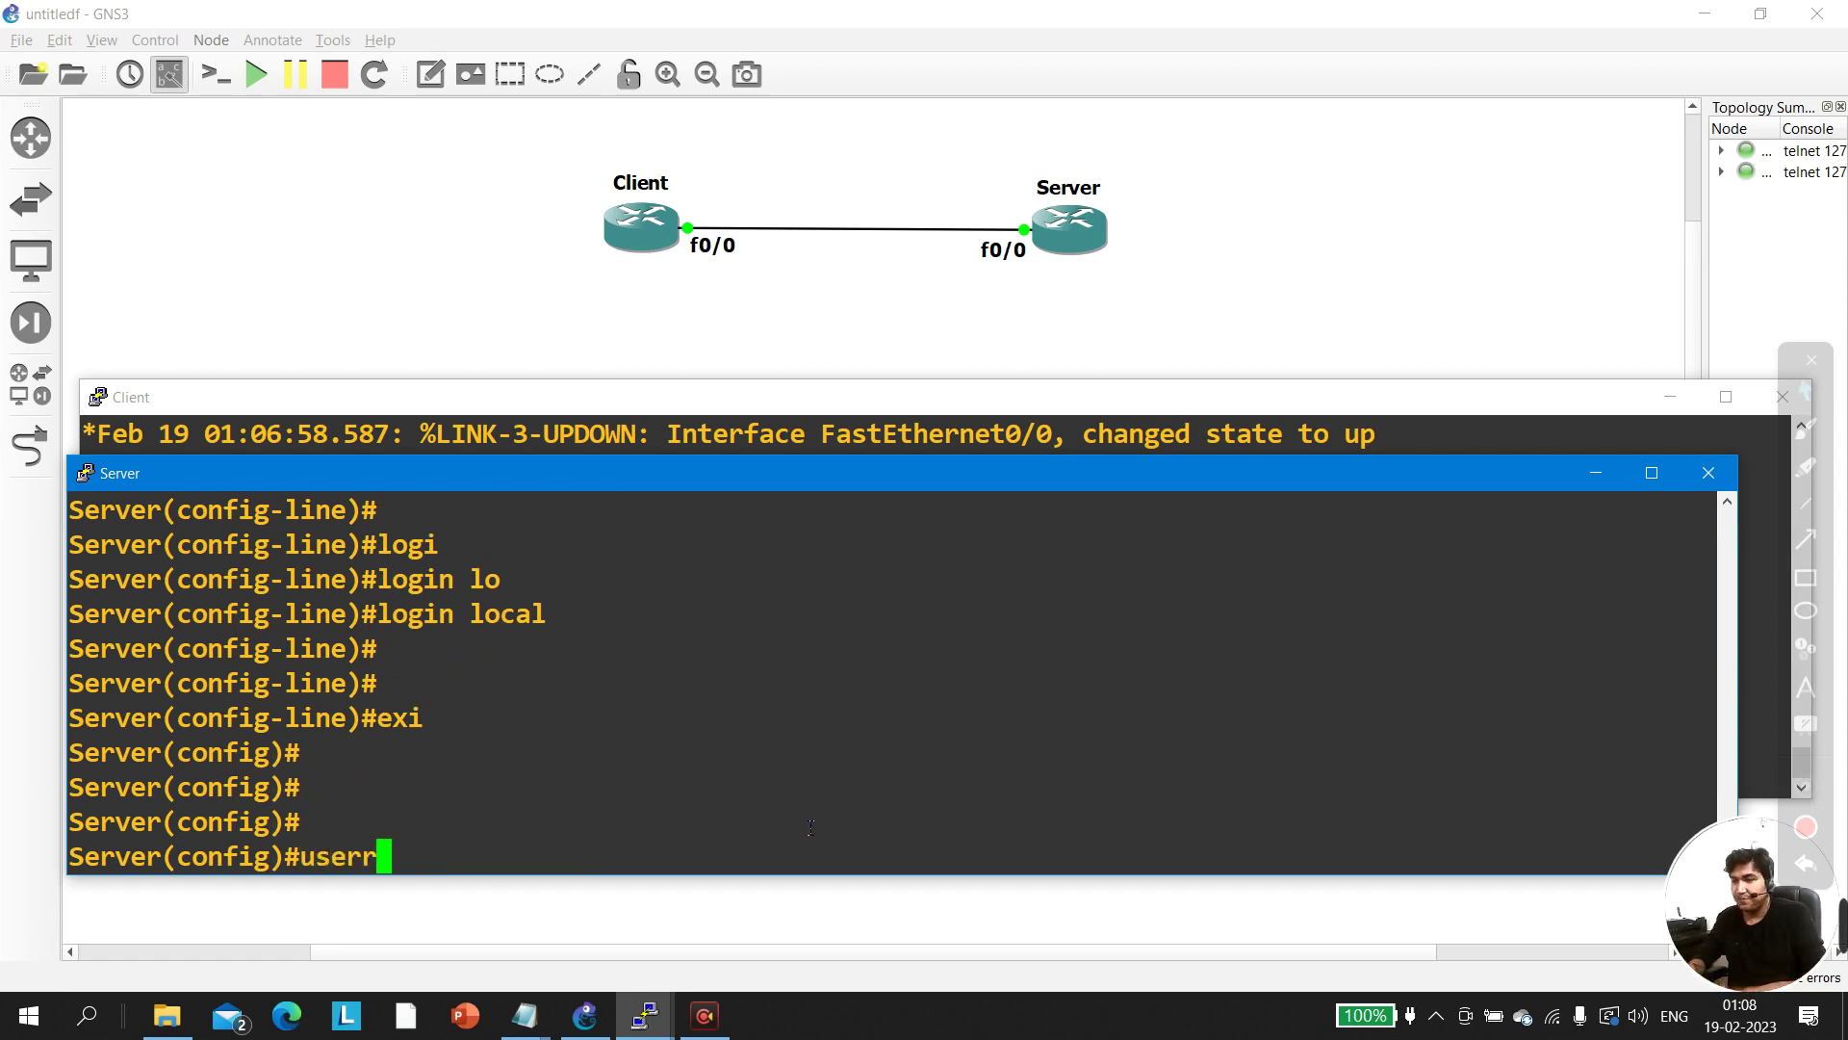
{"action": "key", "text": "Tab"}
{"action": "key", "text": "BackSpace"}
{"action": "key", "text": "Tab"}
{"action": "type", "text": "admin pass"}
{"action": "key", "text": "Tab"}
{"action": "type", "text": "admin"}
{"action": "key", "text": "Return"}
{"action": "key", "text": "Return"}
{"action": "key", "text": "Return"}
{"action": "type", "text": "exi"}
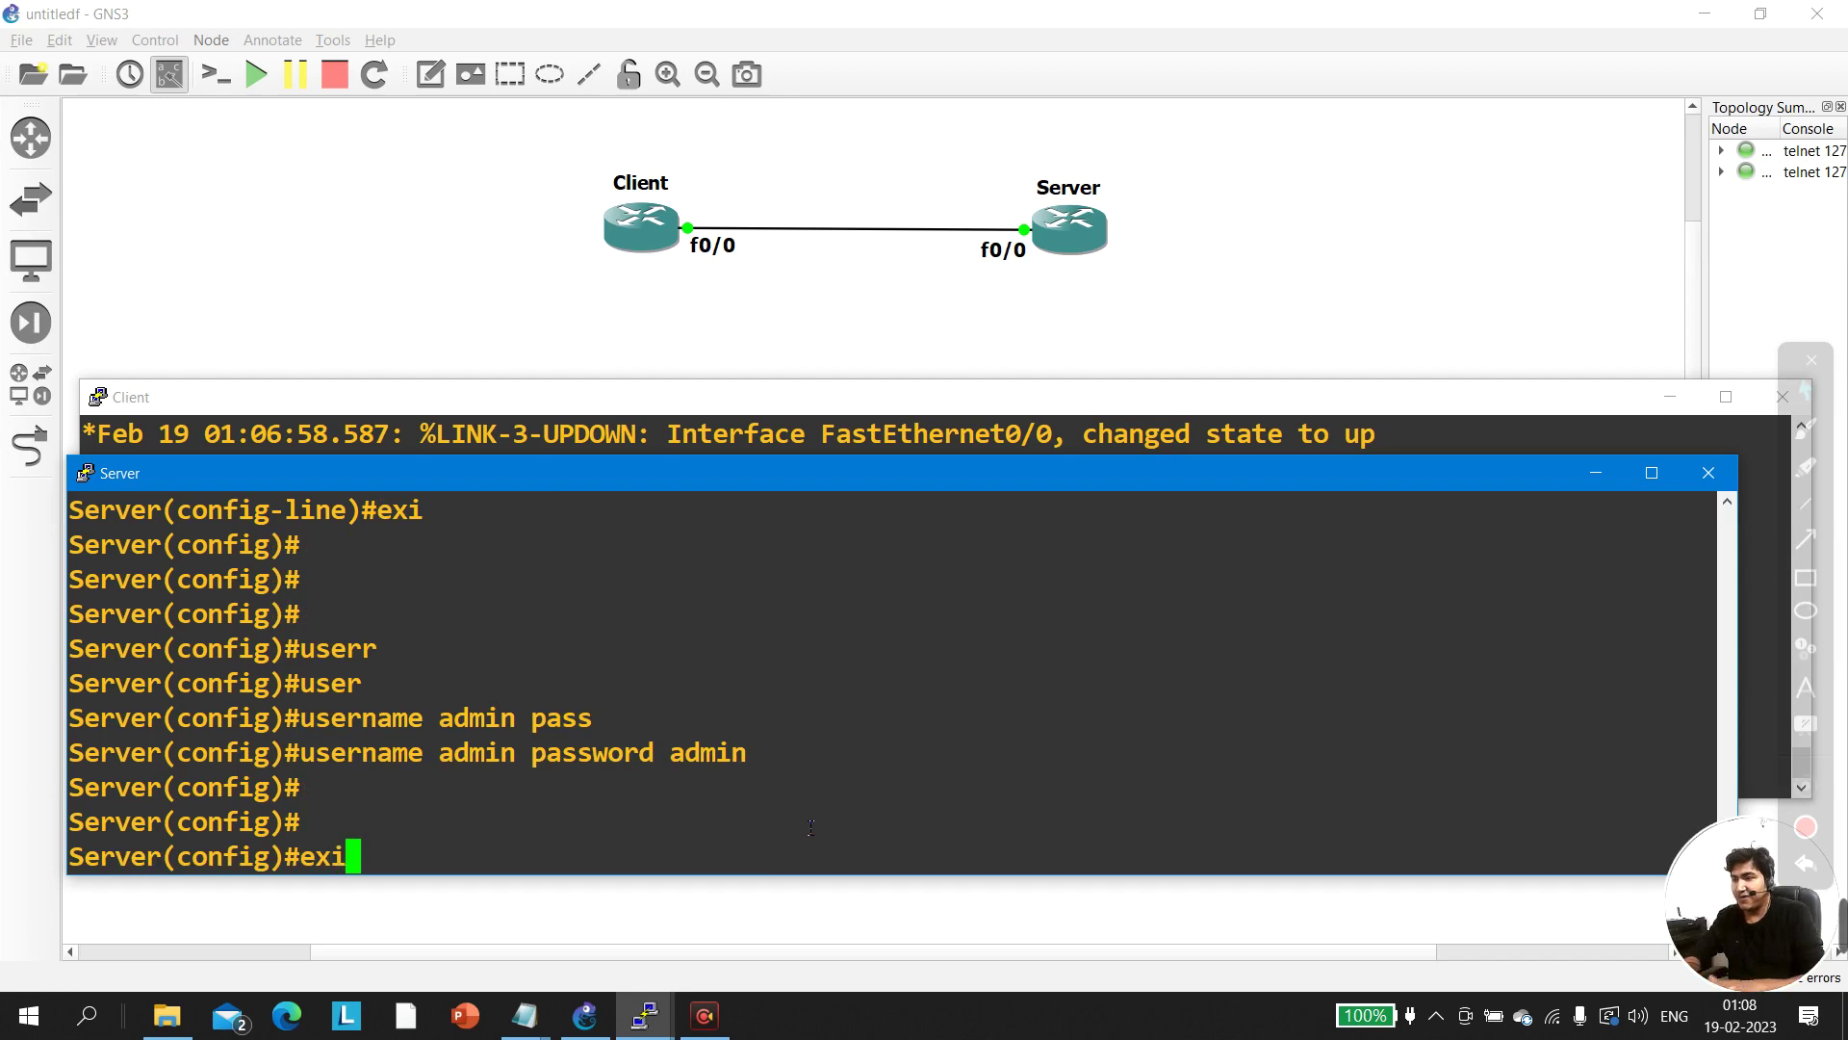
{"action": "key", "text": "Return"}
{"action": "key", "text": "Return"}
{"action": "key", "text": "Return"}
{"action": "key", "text": "Return"}
Re-enter global configuration and set the enable password
{"action": "type", "text": "conf"}
{"action": "key", "text": "Tab"}
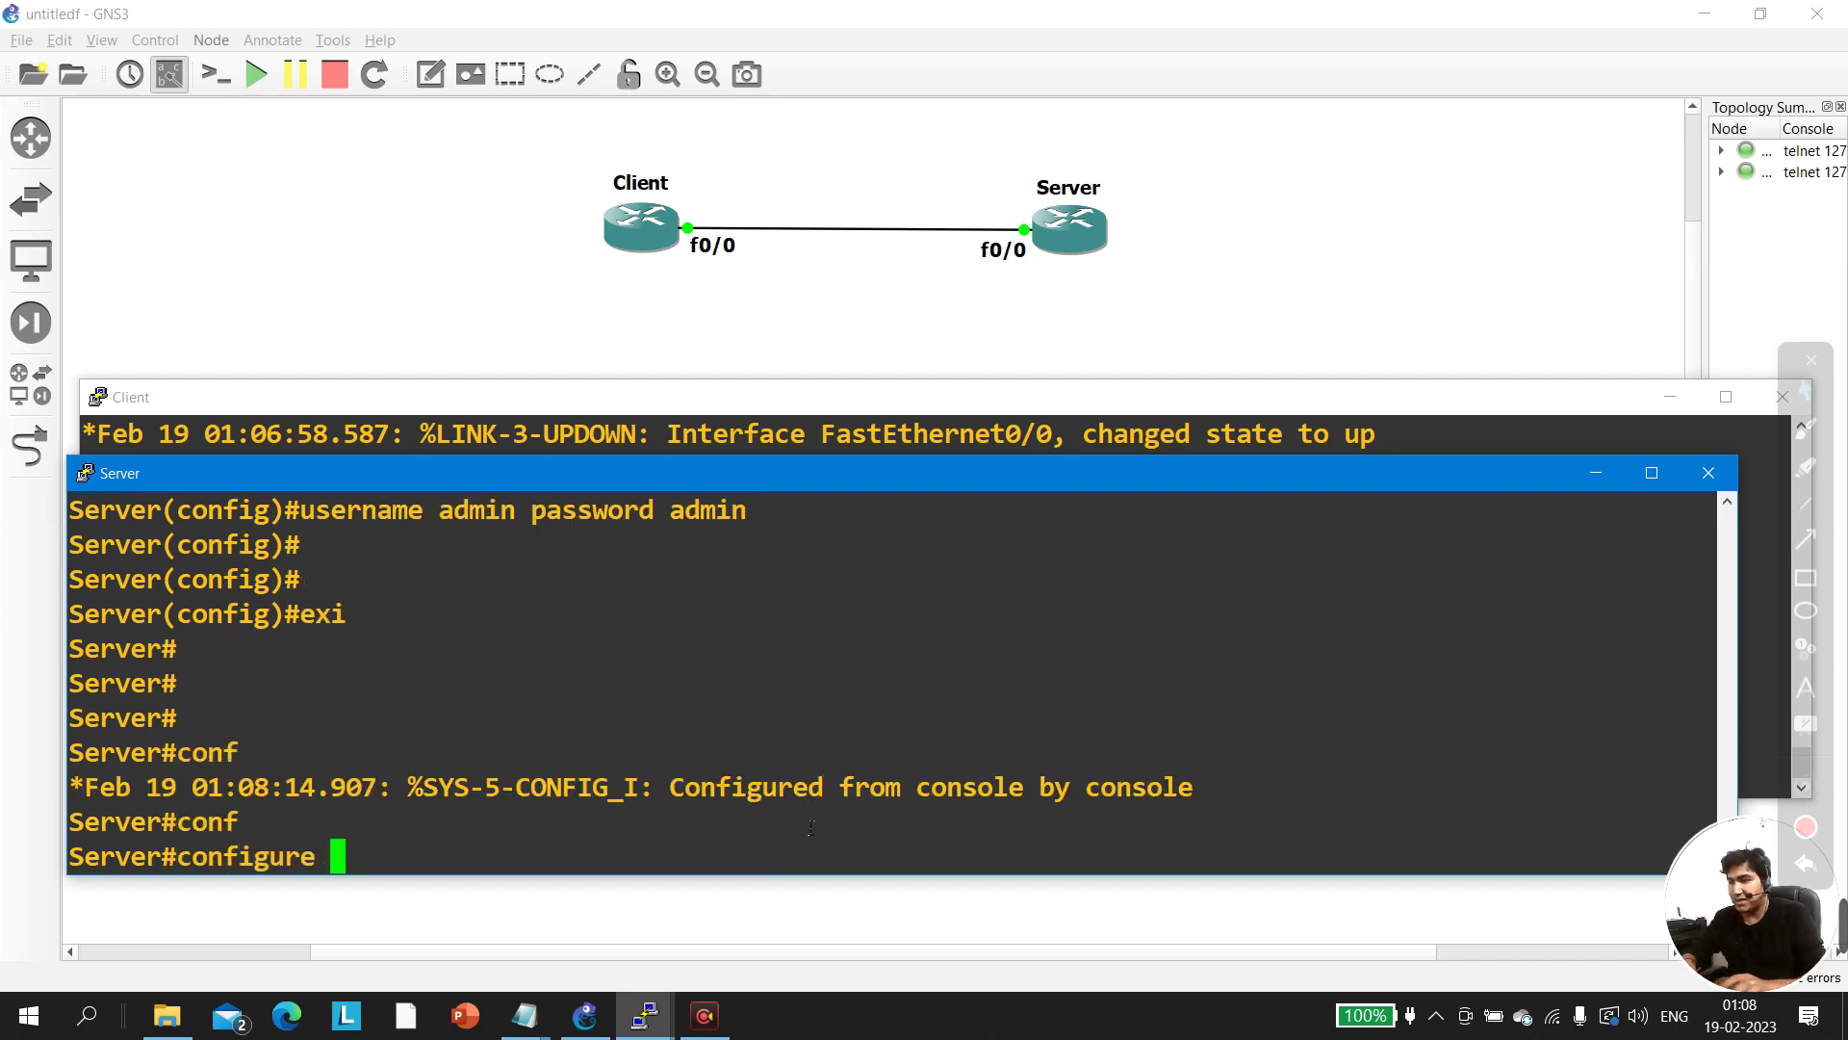
{"action": "key", "text": "Return"}
{"action": "key", "text": "Return"}
{"action": "key", "text": "Return"}
{"action": "type", "text": "en"}
{"action": "key", "text": "Return"}
{"action": "type", "text": "ena"}
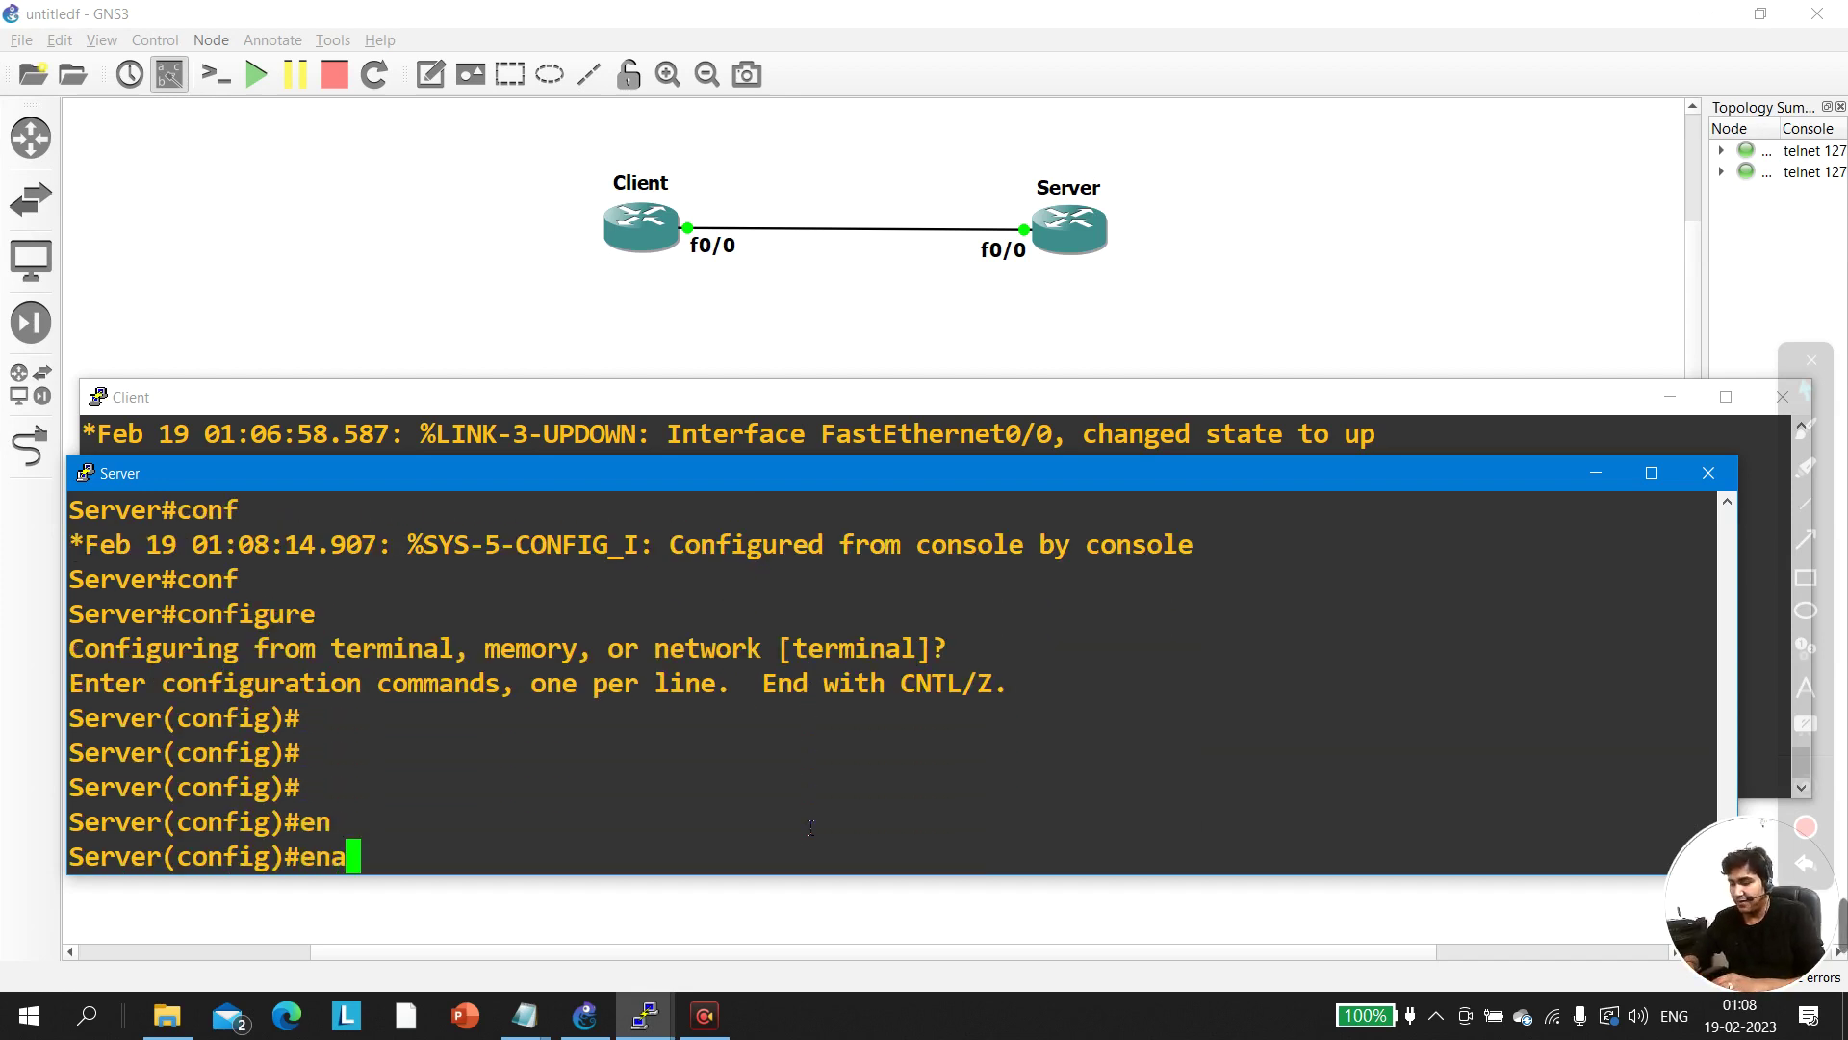
{"action": "key", "text": "Tab"}
{"action": "type", "text": "pas"}
{"action": "key", "text": "Tab"}
{"action": "type", "text": "admin"}
{"action": "key", "text": "Return"}
{"action": "key", "text": "Return"}
{"action": "key", "text": "Return"}
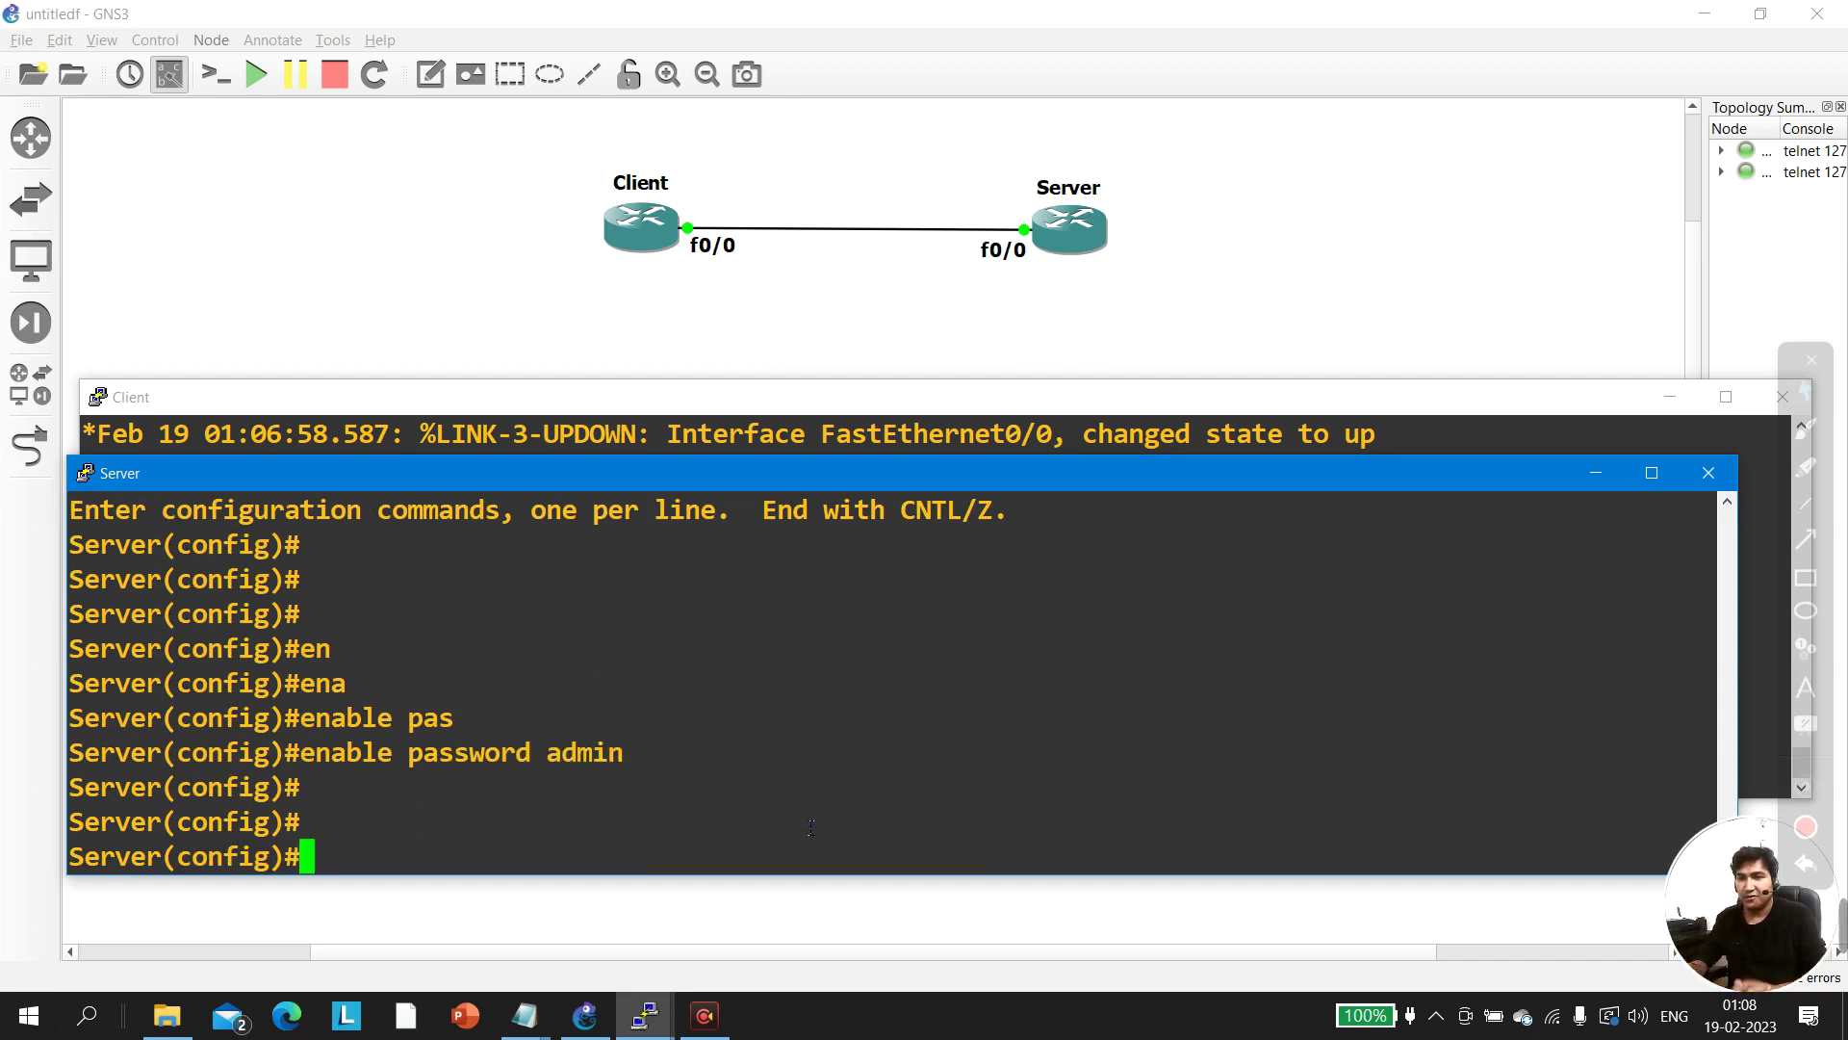
From the Client's privileged prompt, telnet to the Server at 12.1.1.2
{"action": "left_click", "coordinate": [606, 433]}
{"action": "key", "text": "Return"}
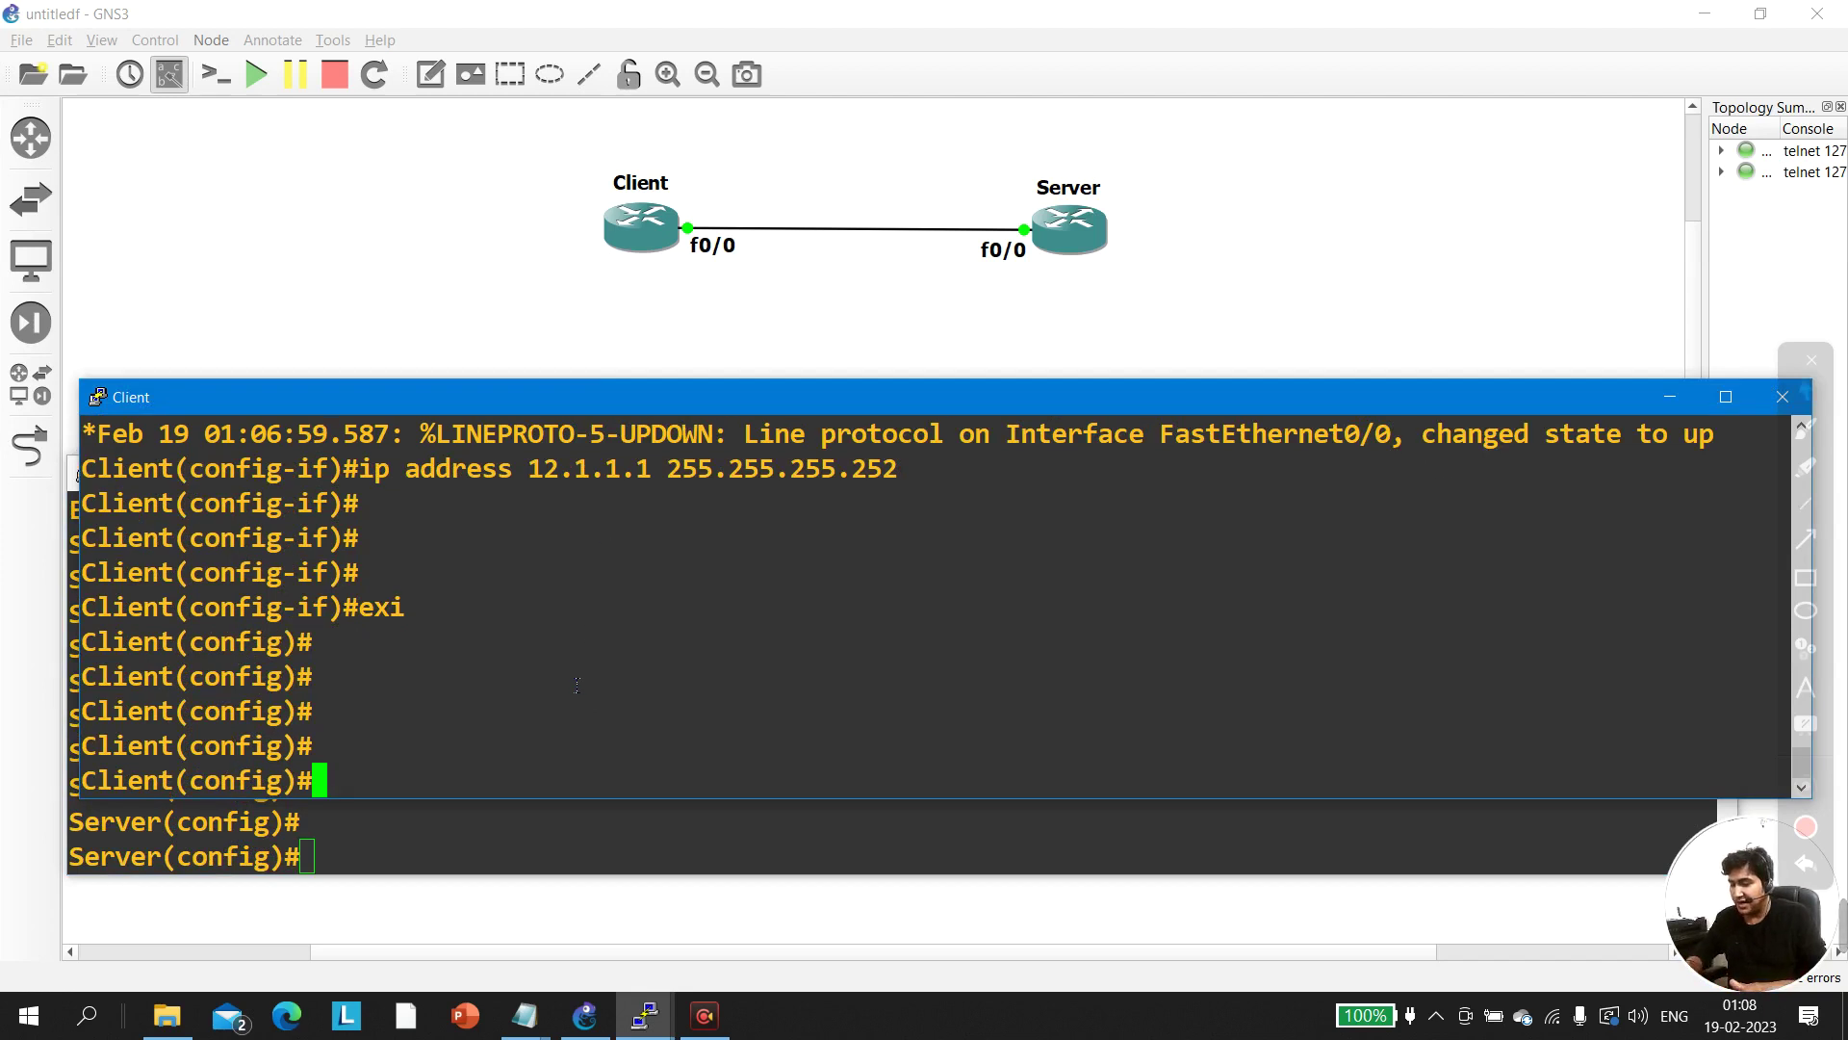
{"action": "key", "text": "ctrl+z"}
{"action": "key", "text": "Return"}
{"action": "key", "text": "Return"}
{"action": "key", "text": "Return"}
{"action": "key", "text": "Return"}
{"action": "type", "text": "te"}
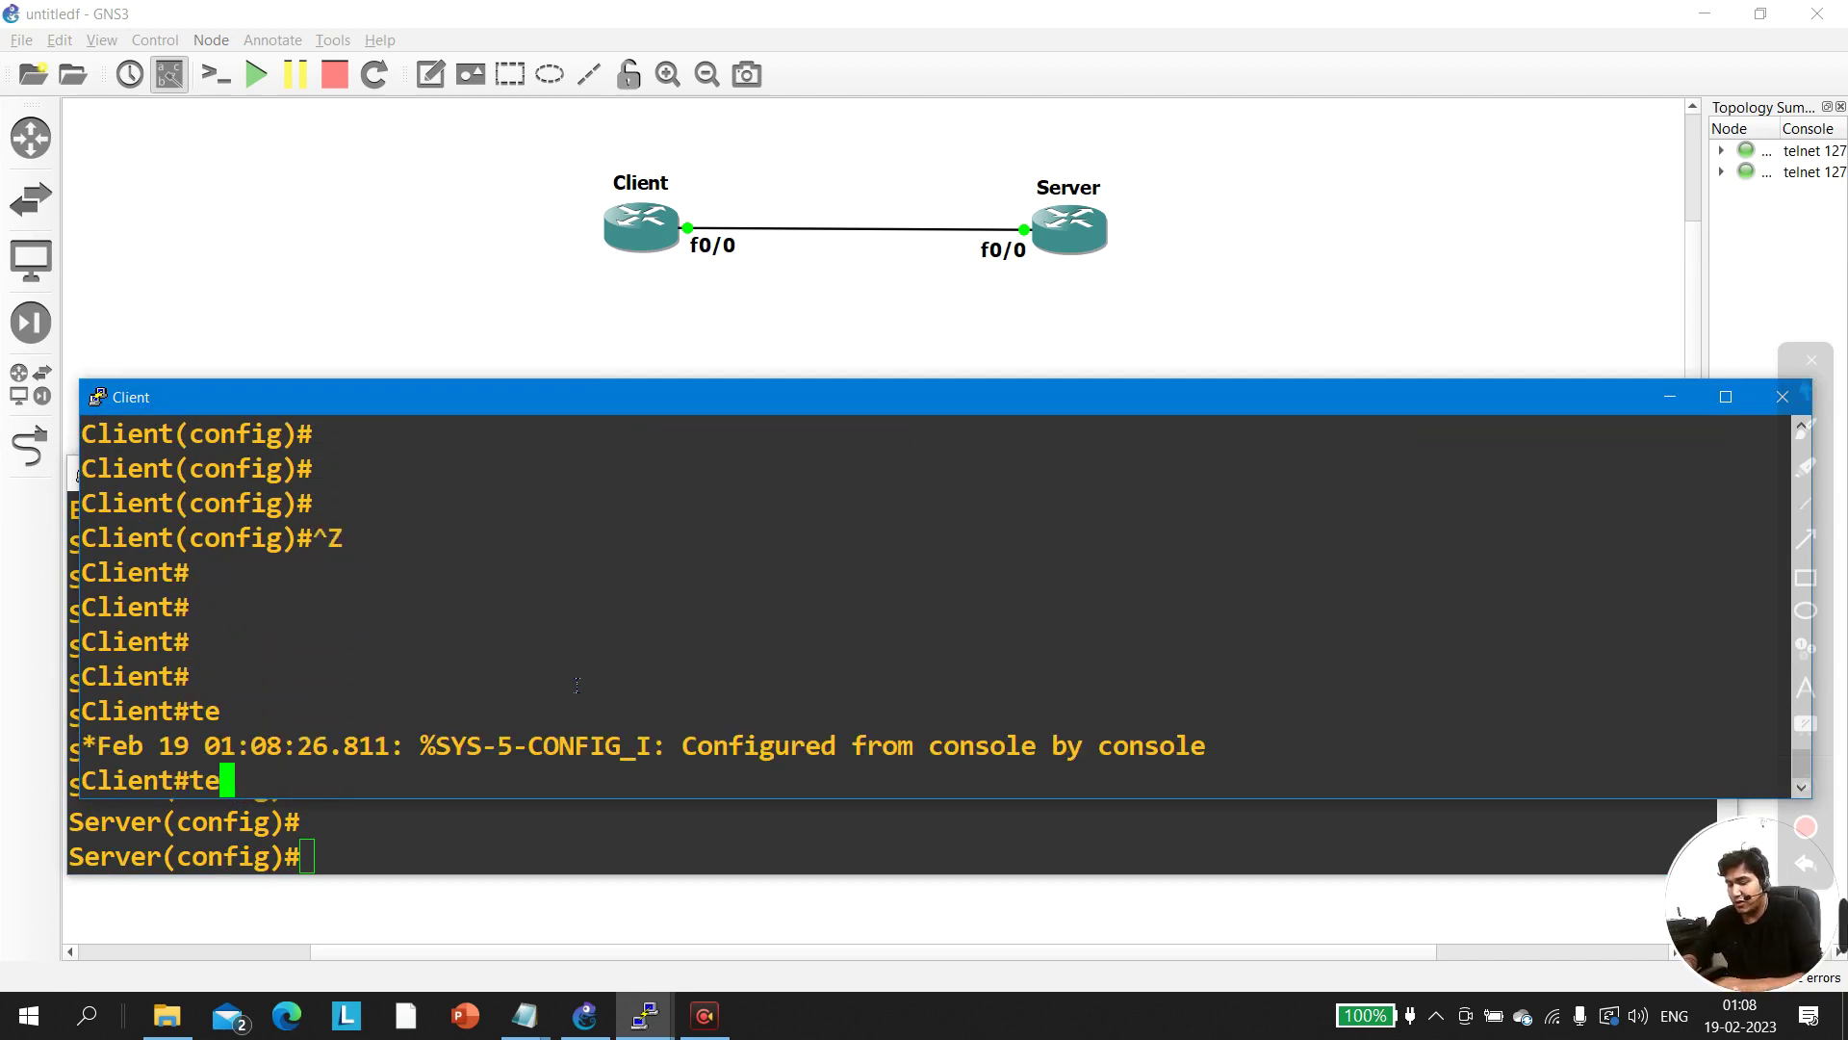
{"action": "type", "text": "lnet "}
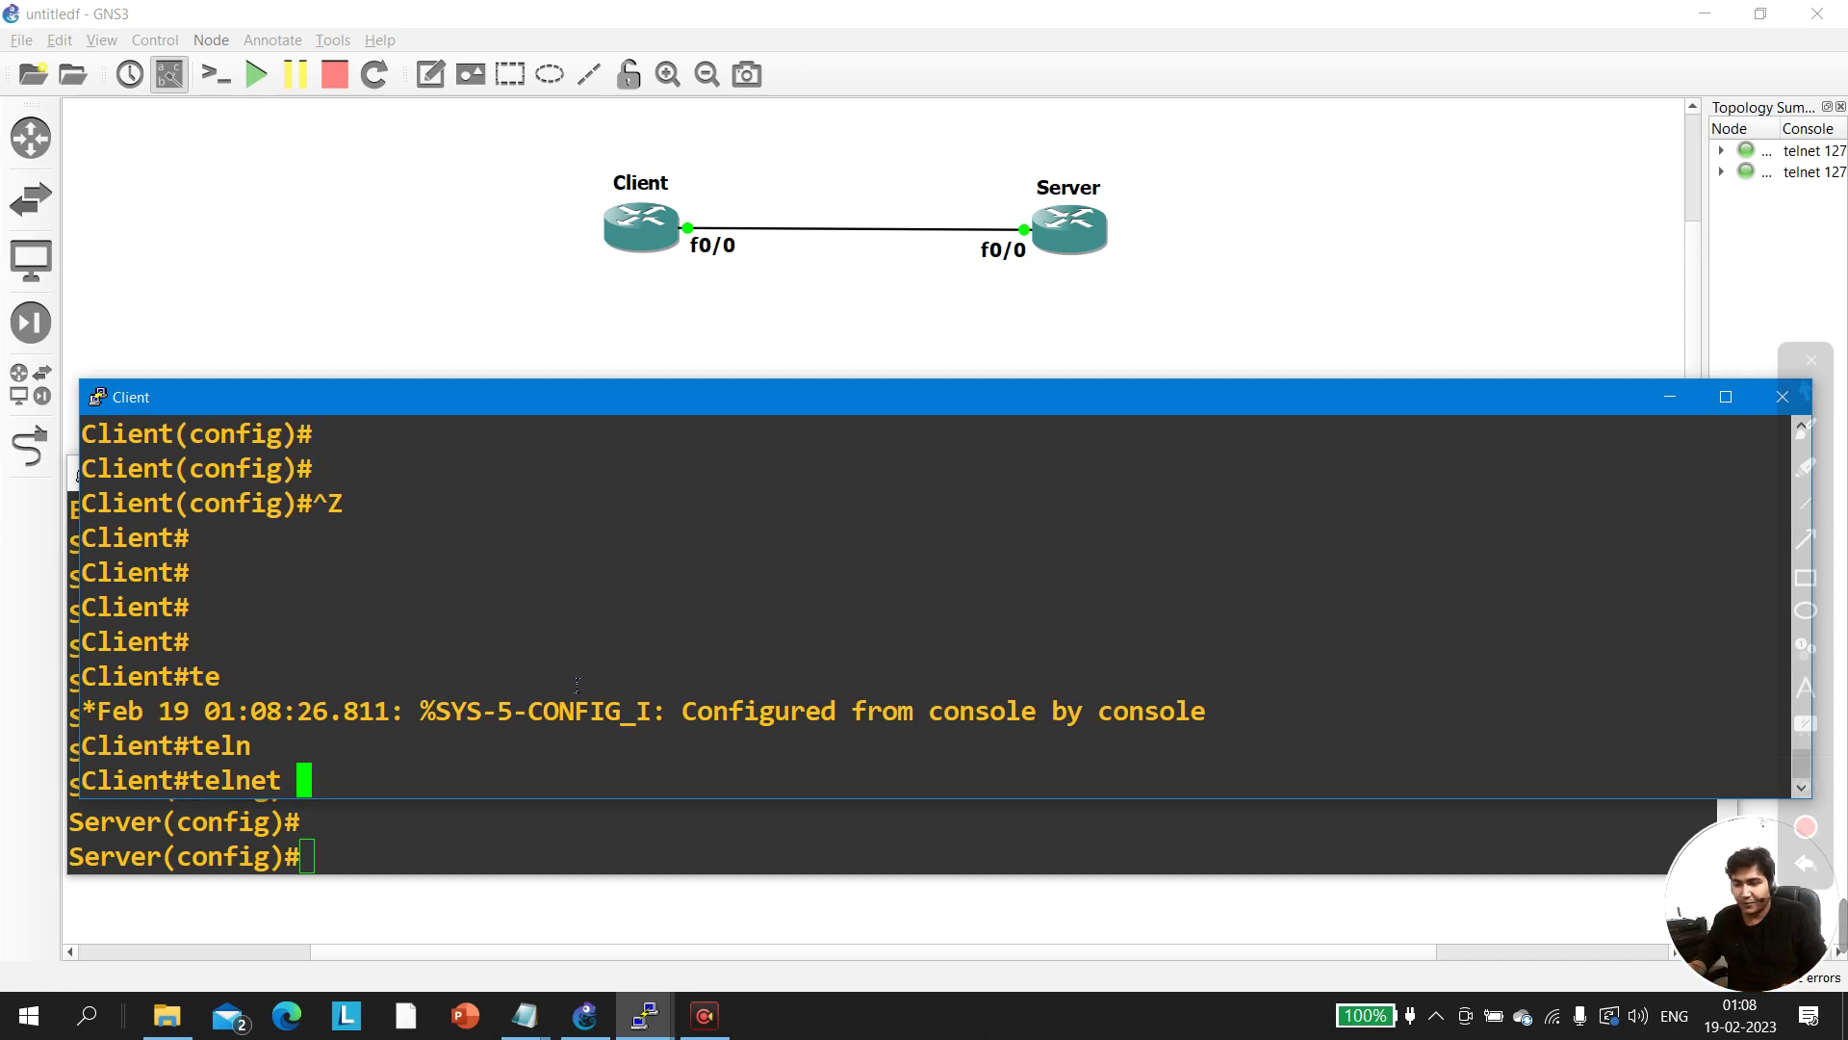
{"action": "type", "text": "12.1.1.2"}
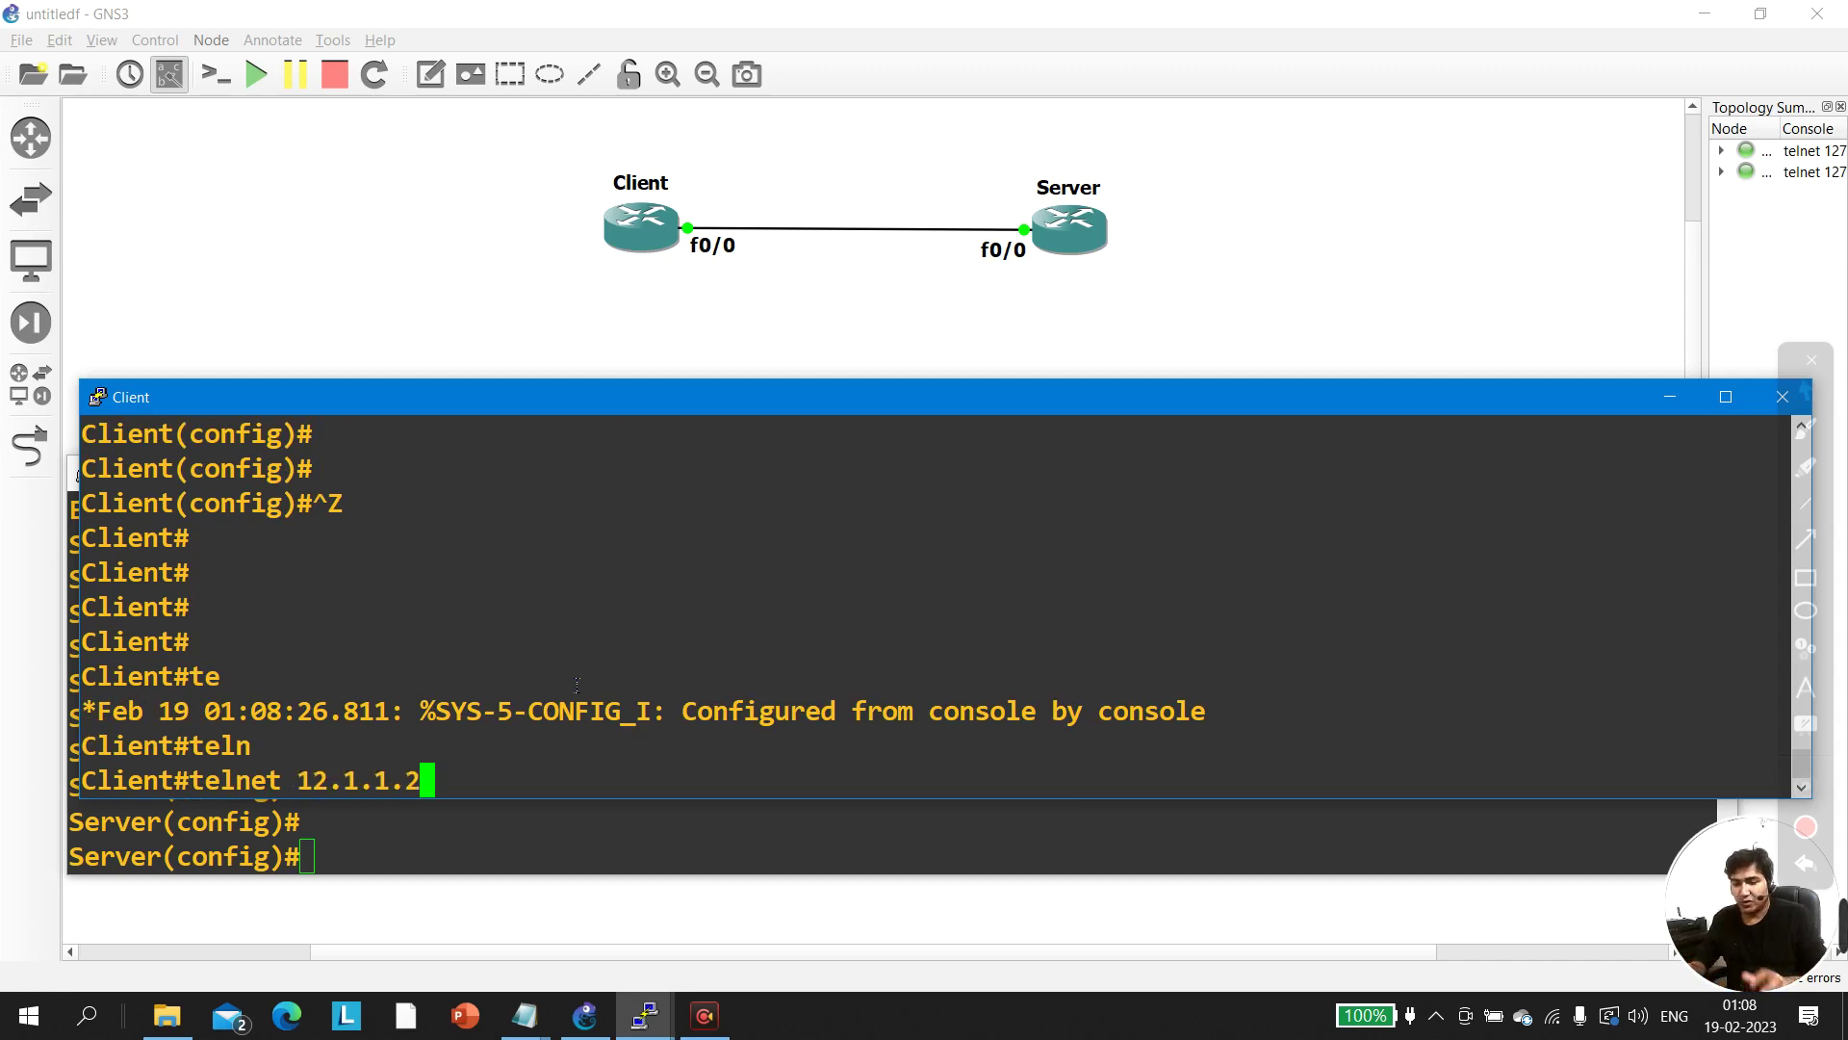
{"action": "key", "text": "Return"}
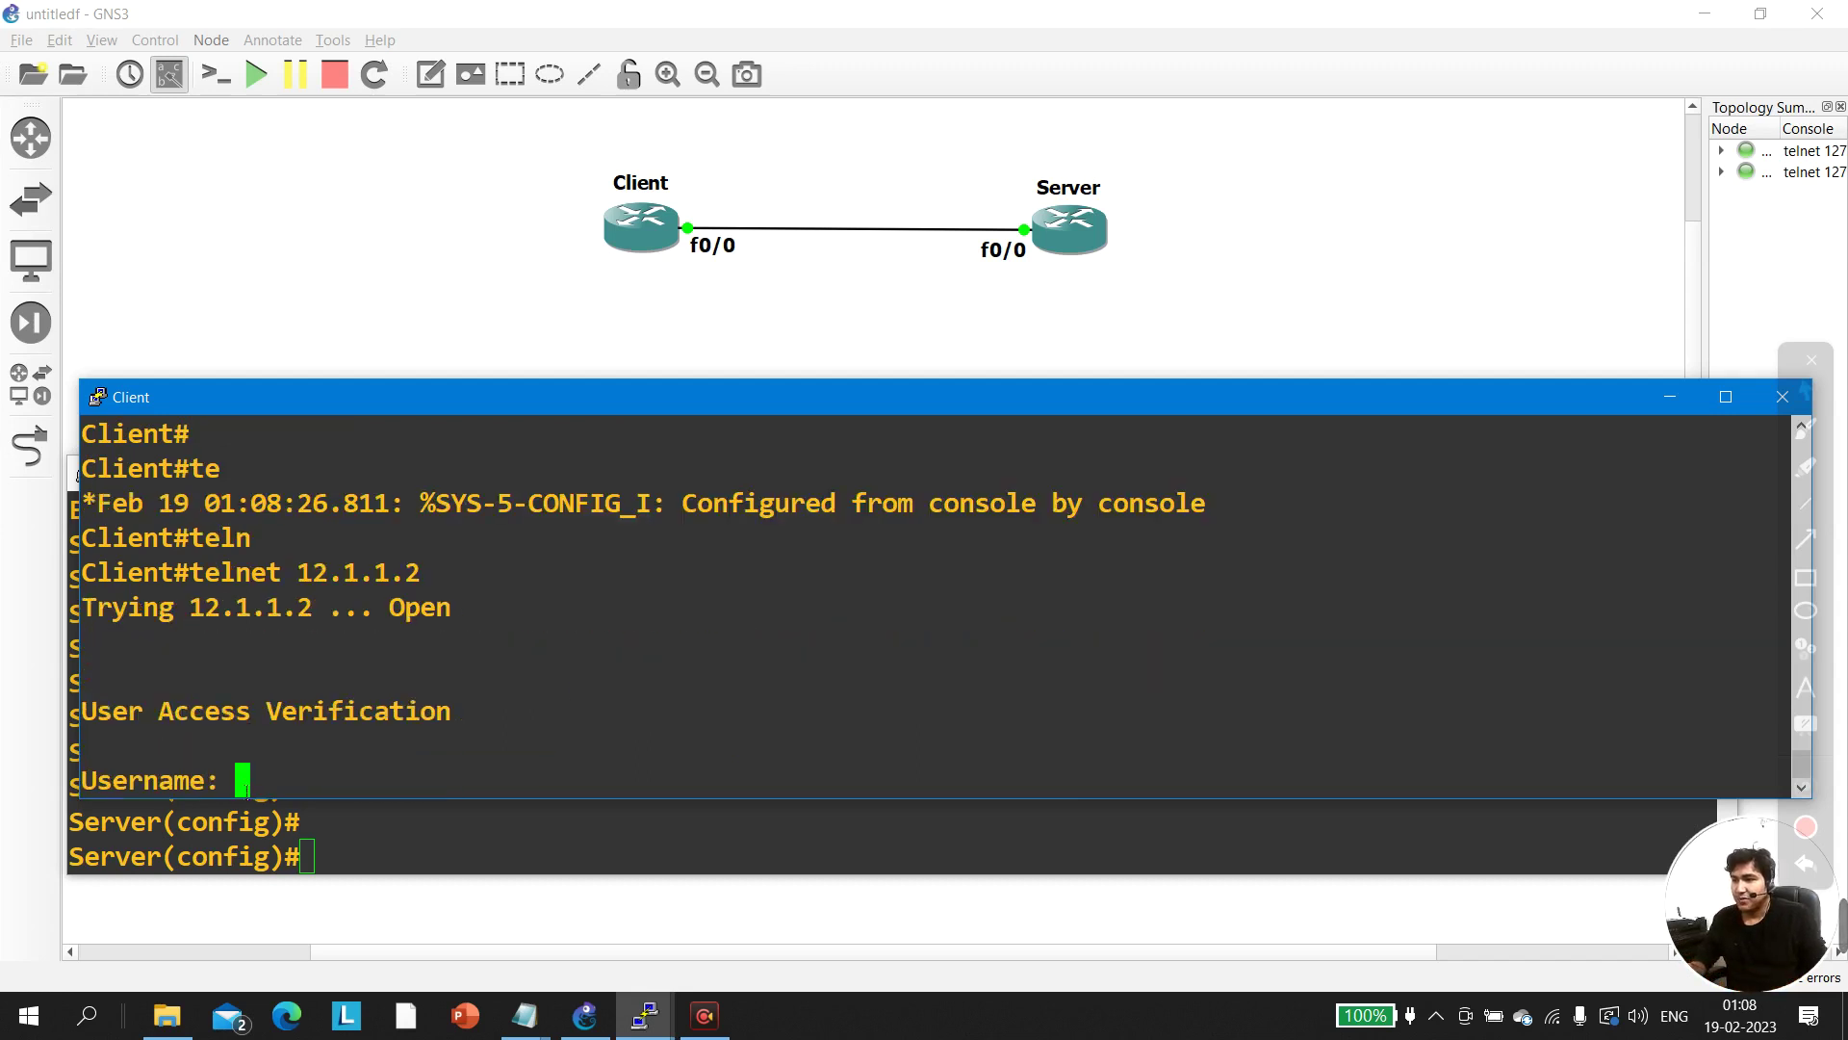
Log in as admin with its password, then run enable and supply the enable password
{"action": "type", "text": "admin"}
{"action": "key", "text": "Return"}
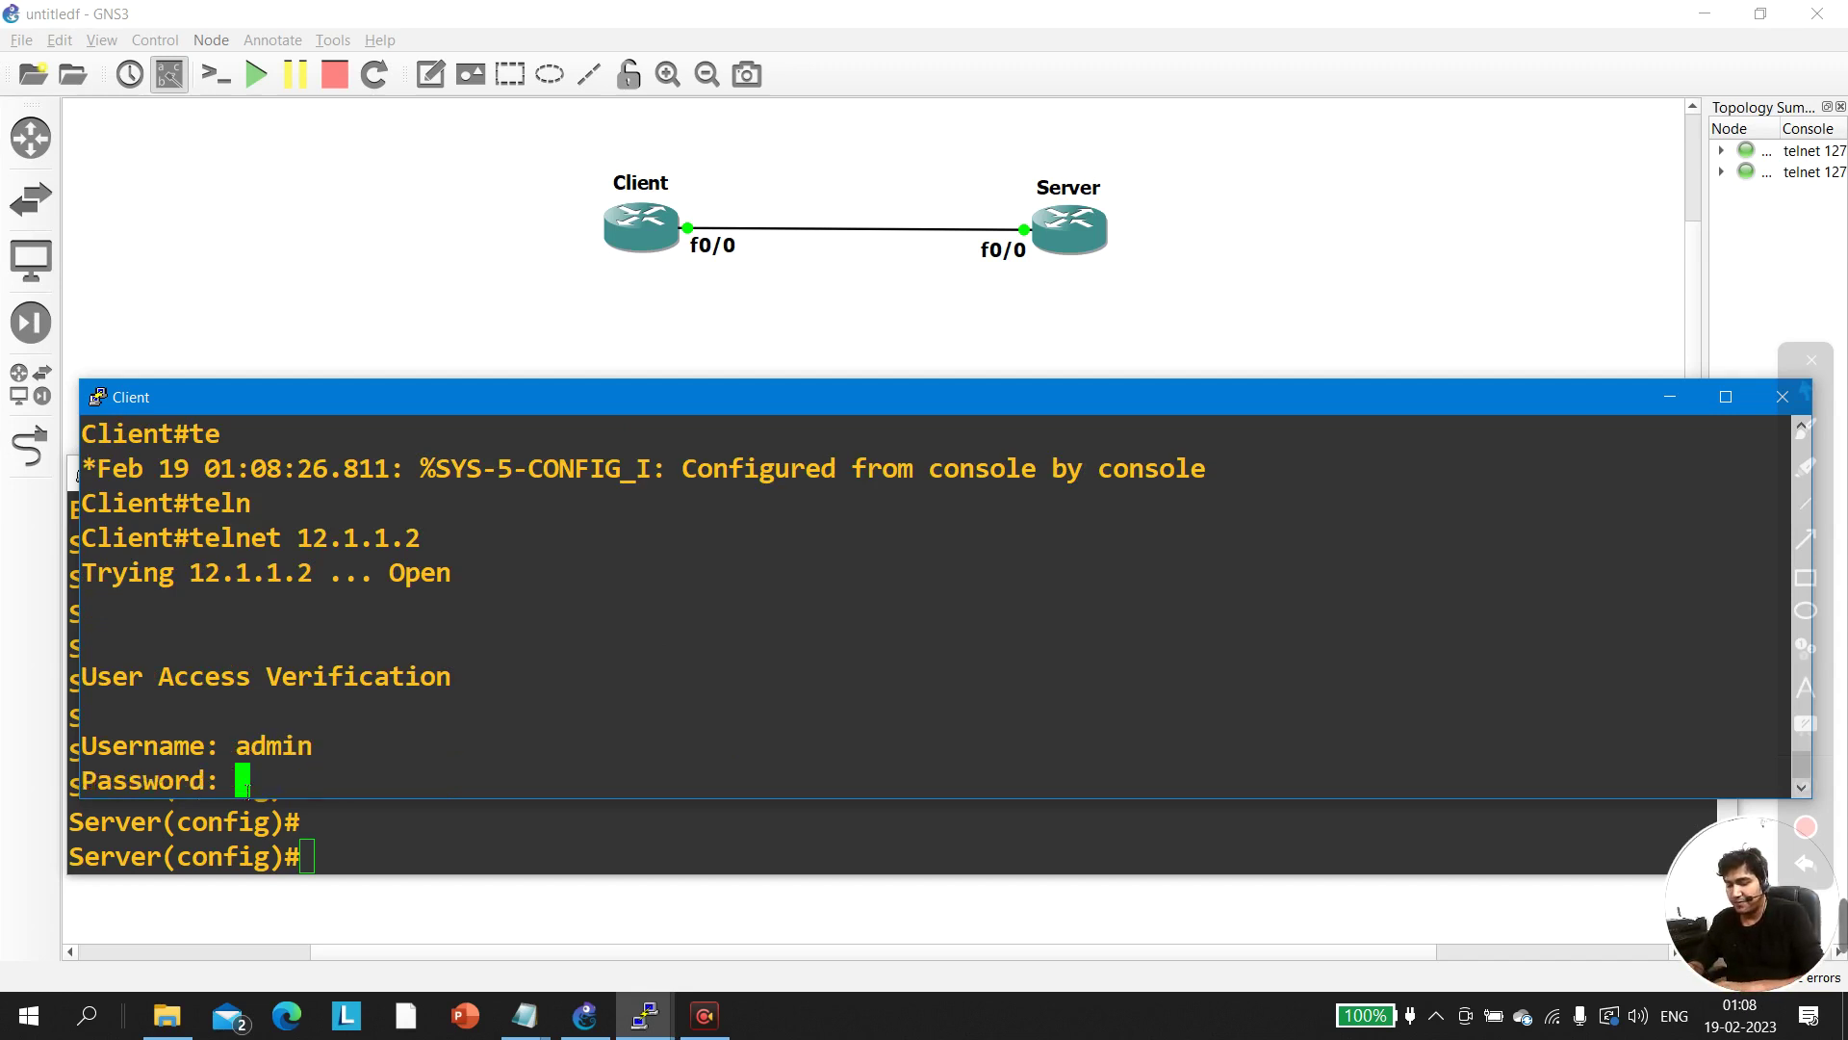
{"action": "key", "text": "Return"}
{"action": "type", "text": "en"}
{"action": "key", "text": "Return"}
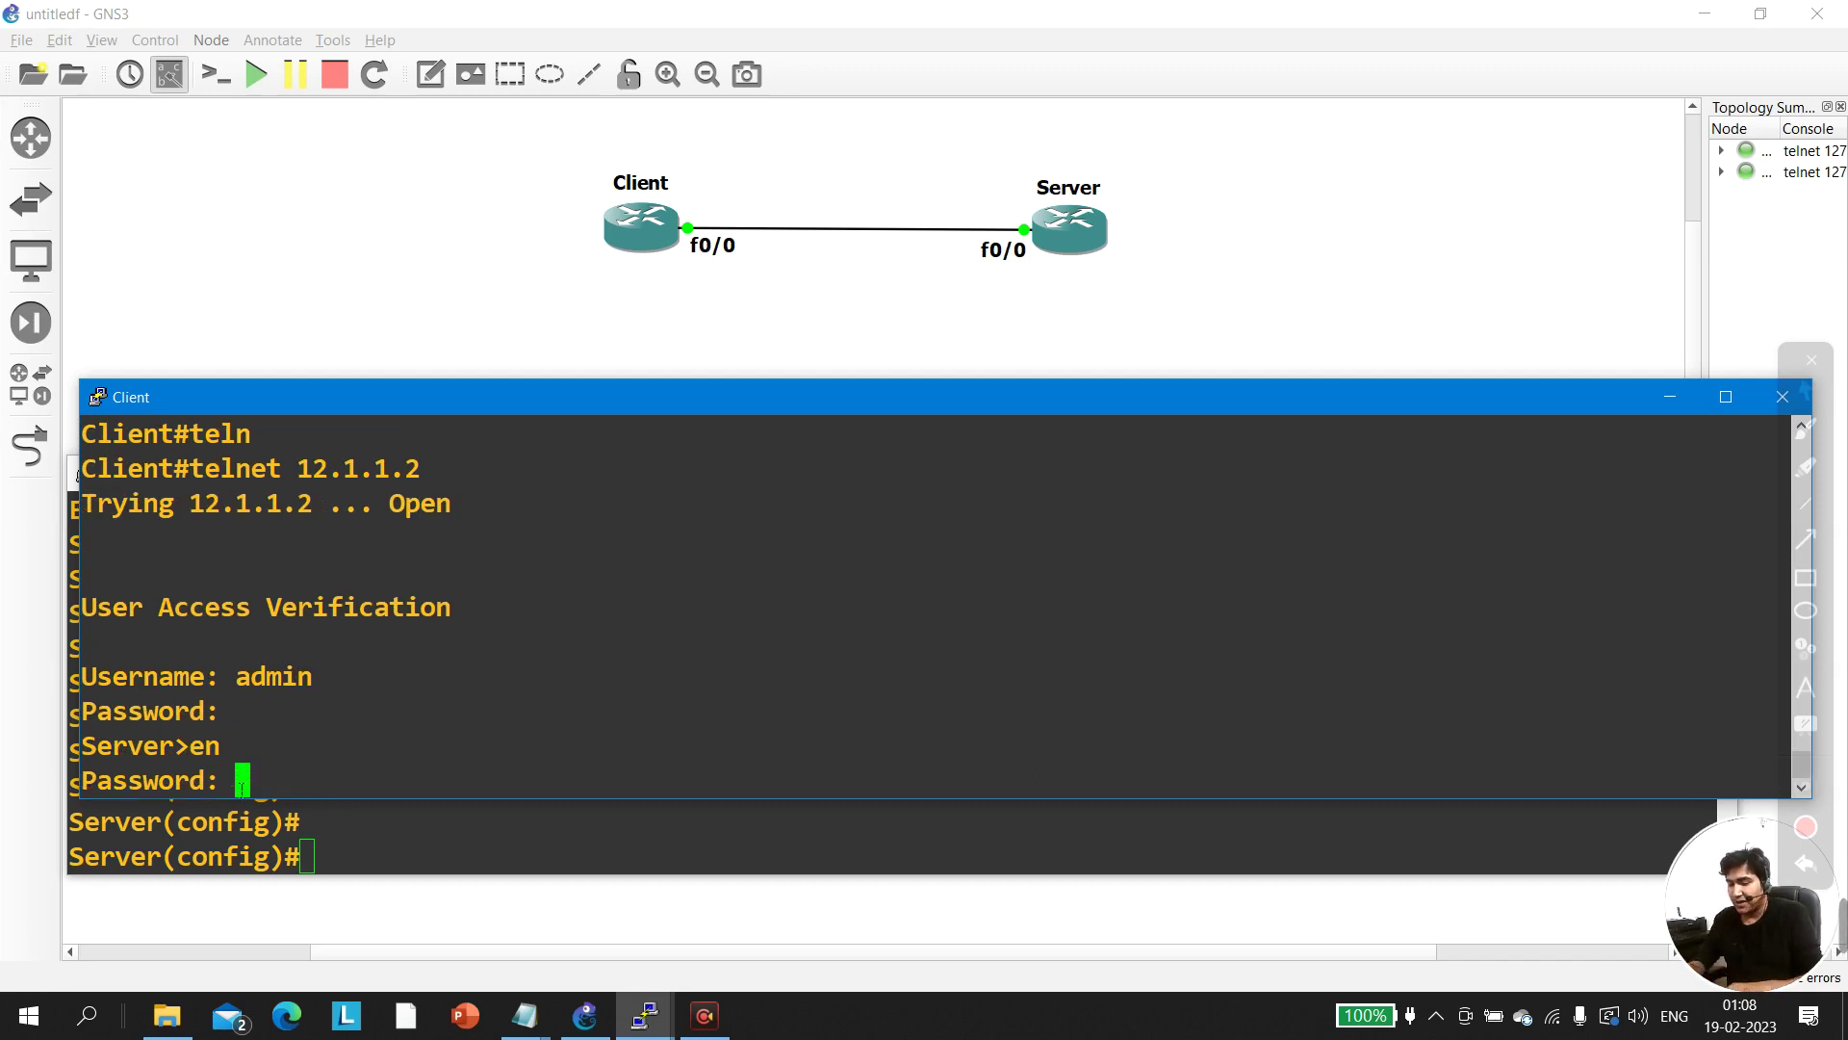
{"action": "key", "text": "Return"}
{"action": "key", "text": "Return"}
{"action": "key", "text": "Return"}
{"action": "key", "text": "Return"}
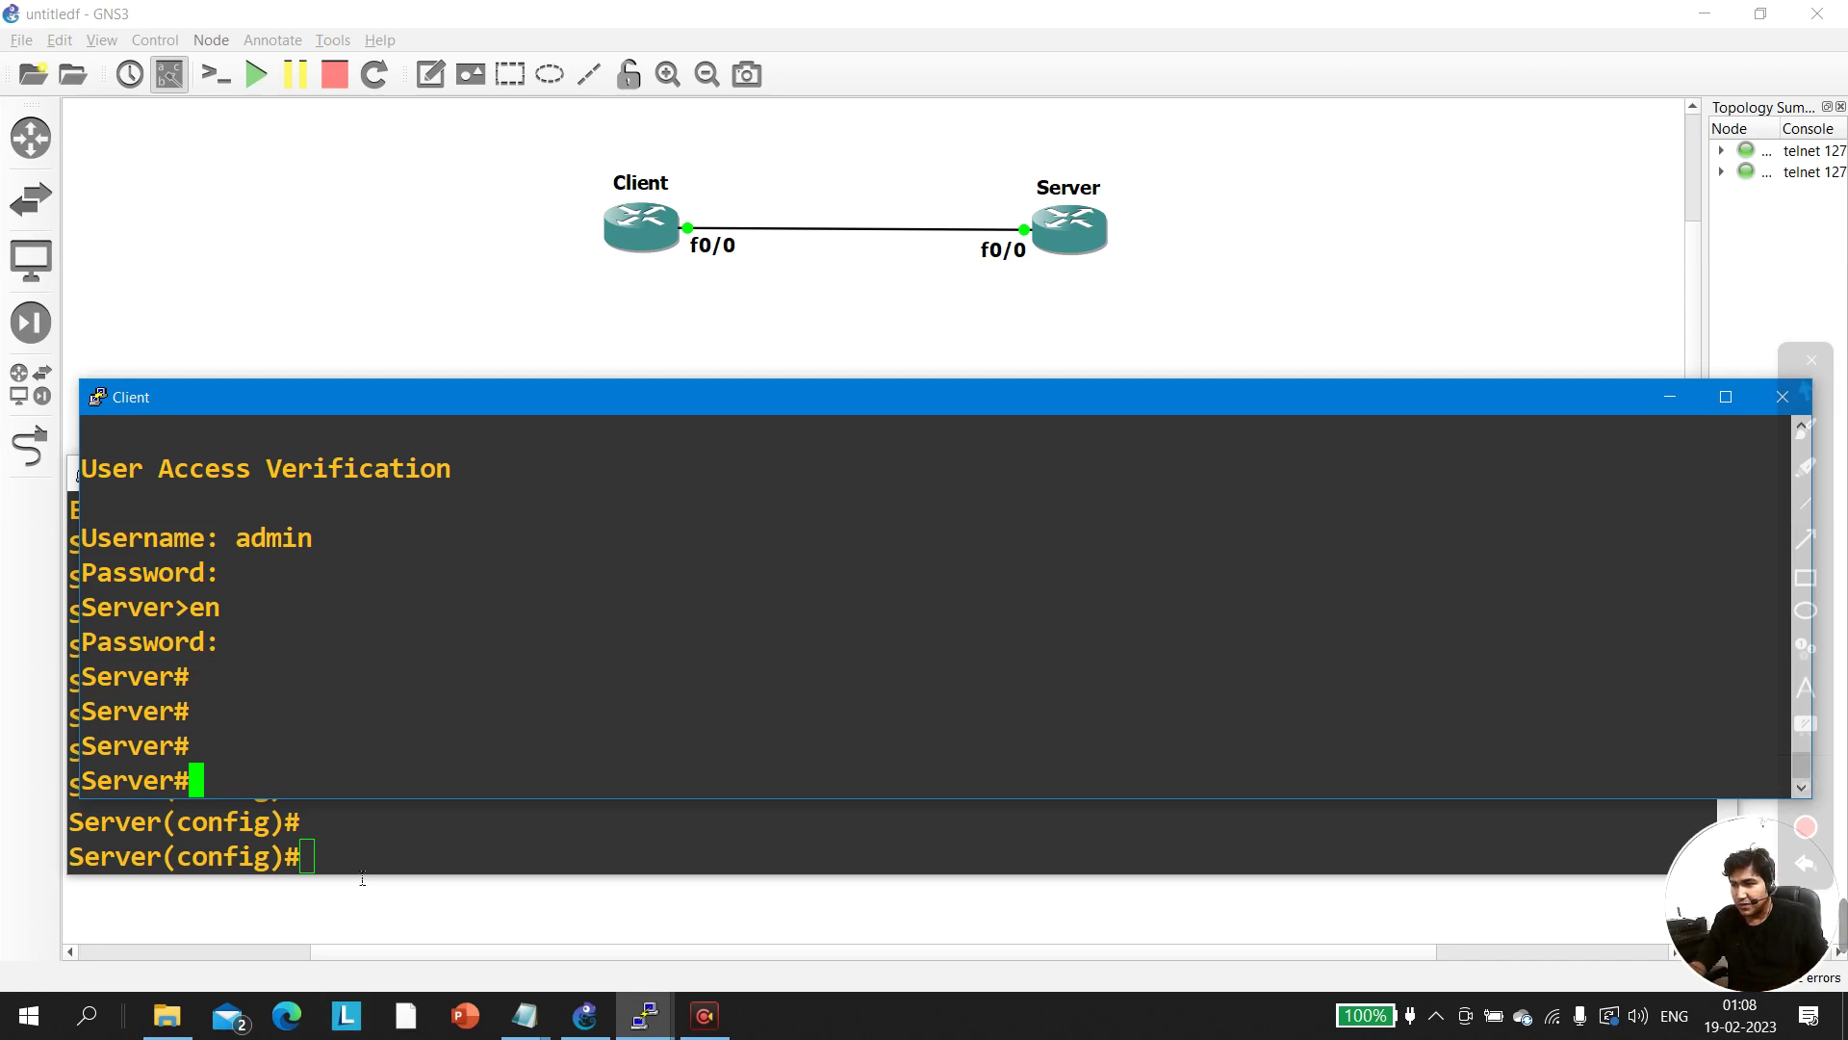
Leave config mode on the Server console and run show users
{"action": "double_click", "coordinate": [374, 834]}
{"action": "key", "text": "ctrl+z"}
{"action": "key", "text": "Return"}
{"action": "key", "text": "Return"}
{"action": "key", "text": "Return"}
{"action": "key", "text": "Return"}
{"action": "type", "text": "sh"}
{"action": "key", "text": "Tab"}
{"action": "type", "text": "user"}
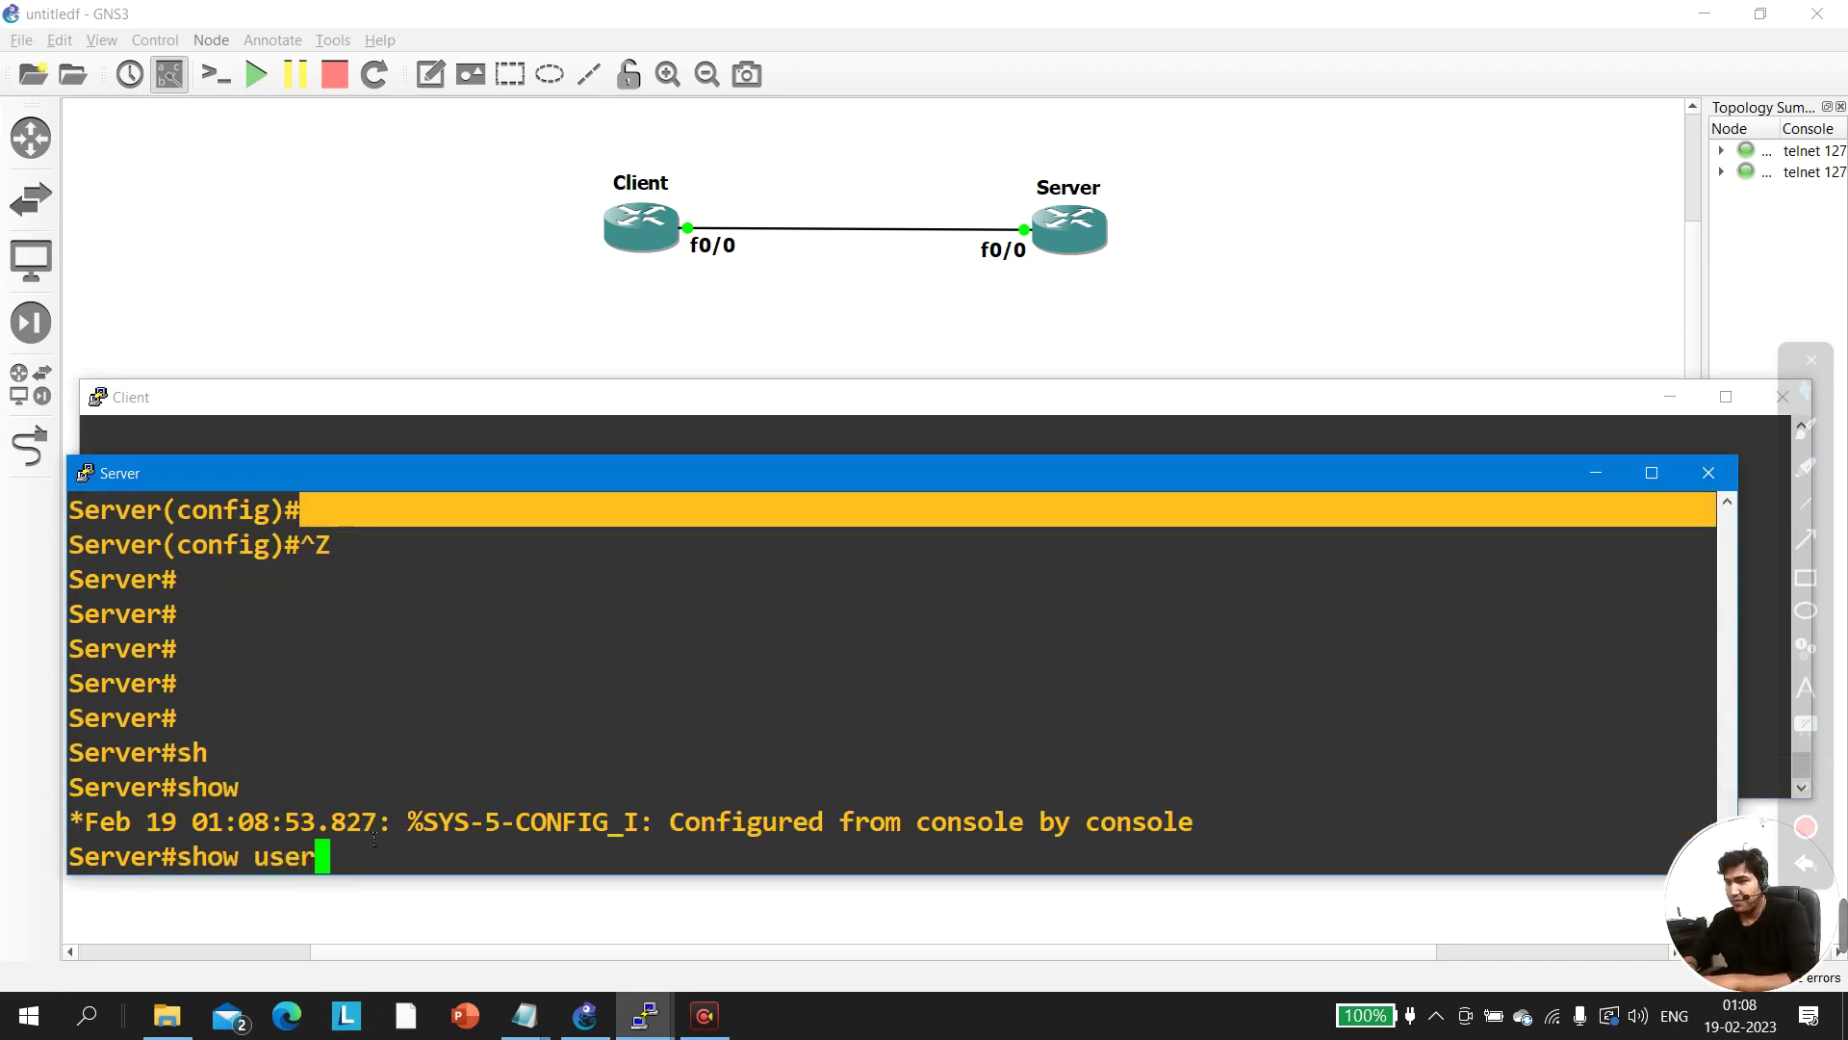
{"action": "key", "text": "Tab"}
{"action": "key", "text": "Return"}
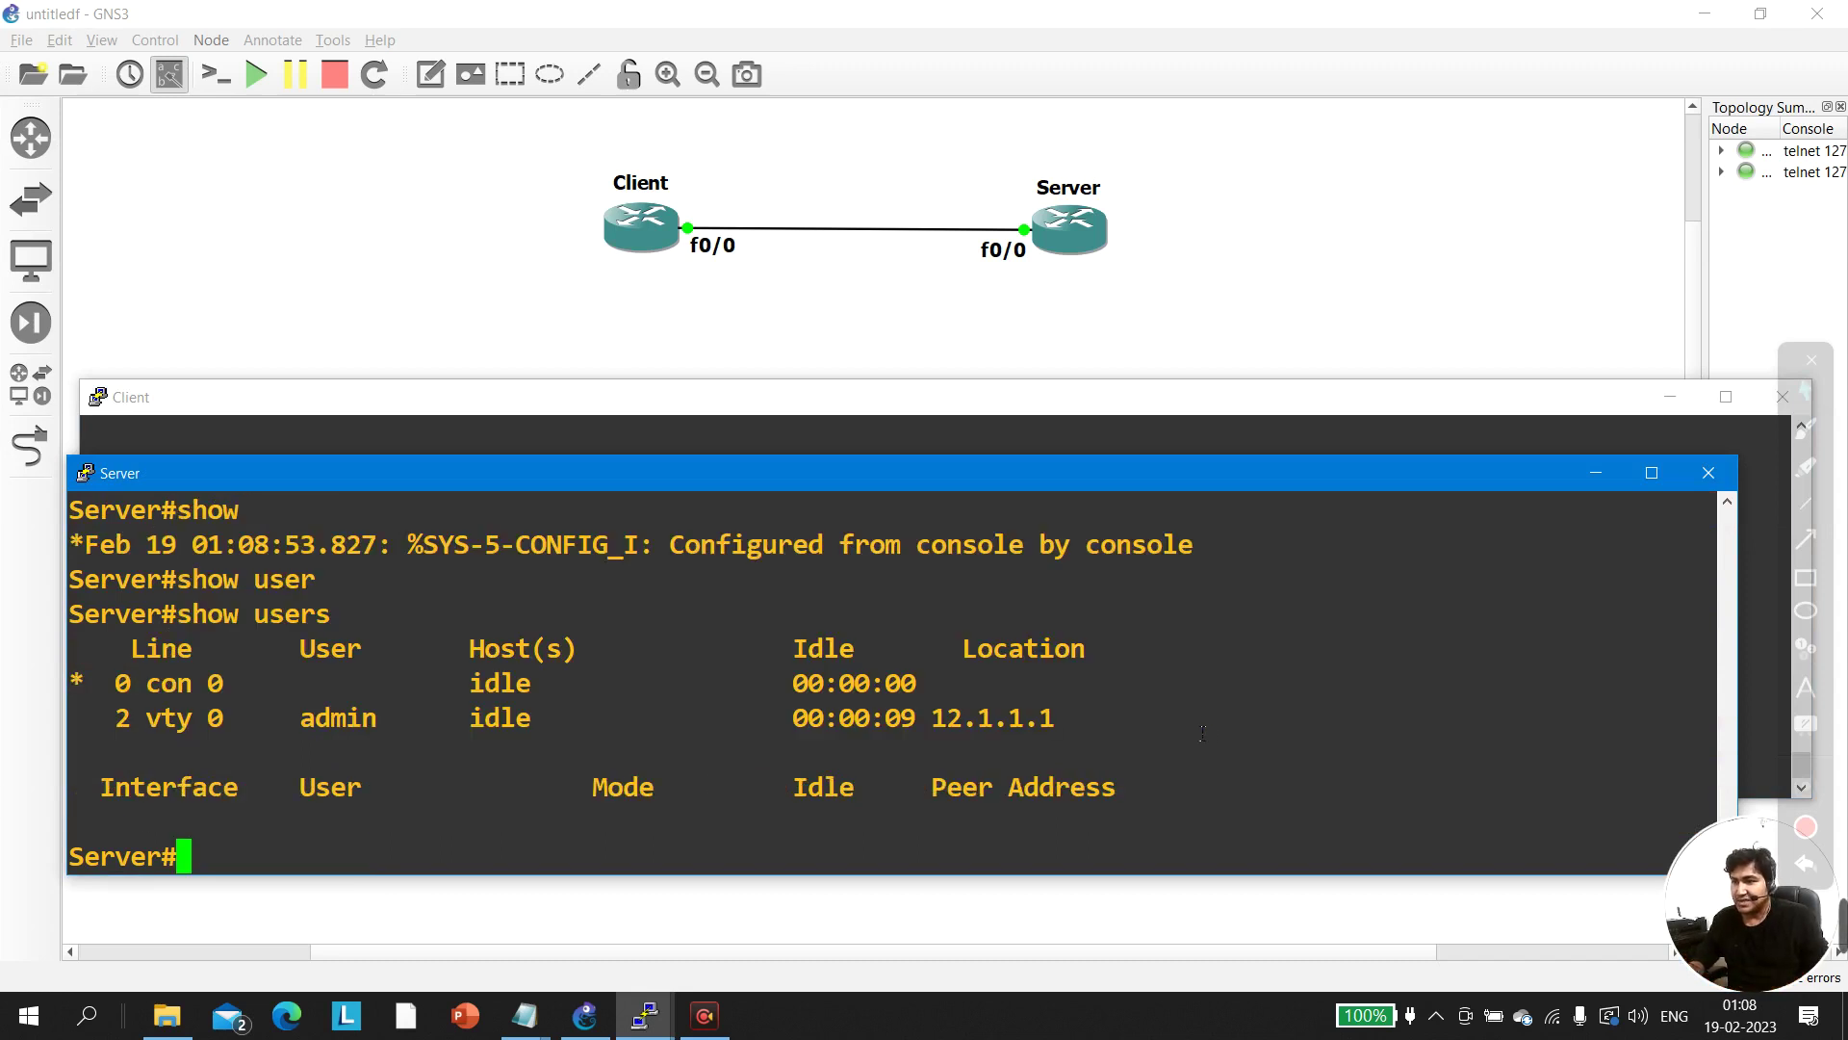
Highlight the vty 0 admin row from 12.1.1.1, then clear the highlight
{"action": "left_click_drag", "start_coordinate": [1103, 726], "coordinate": [84, 742]}
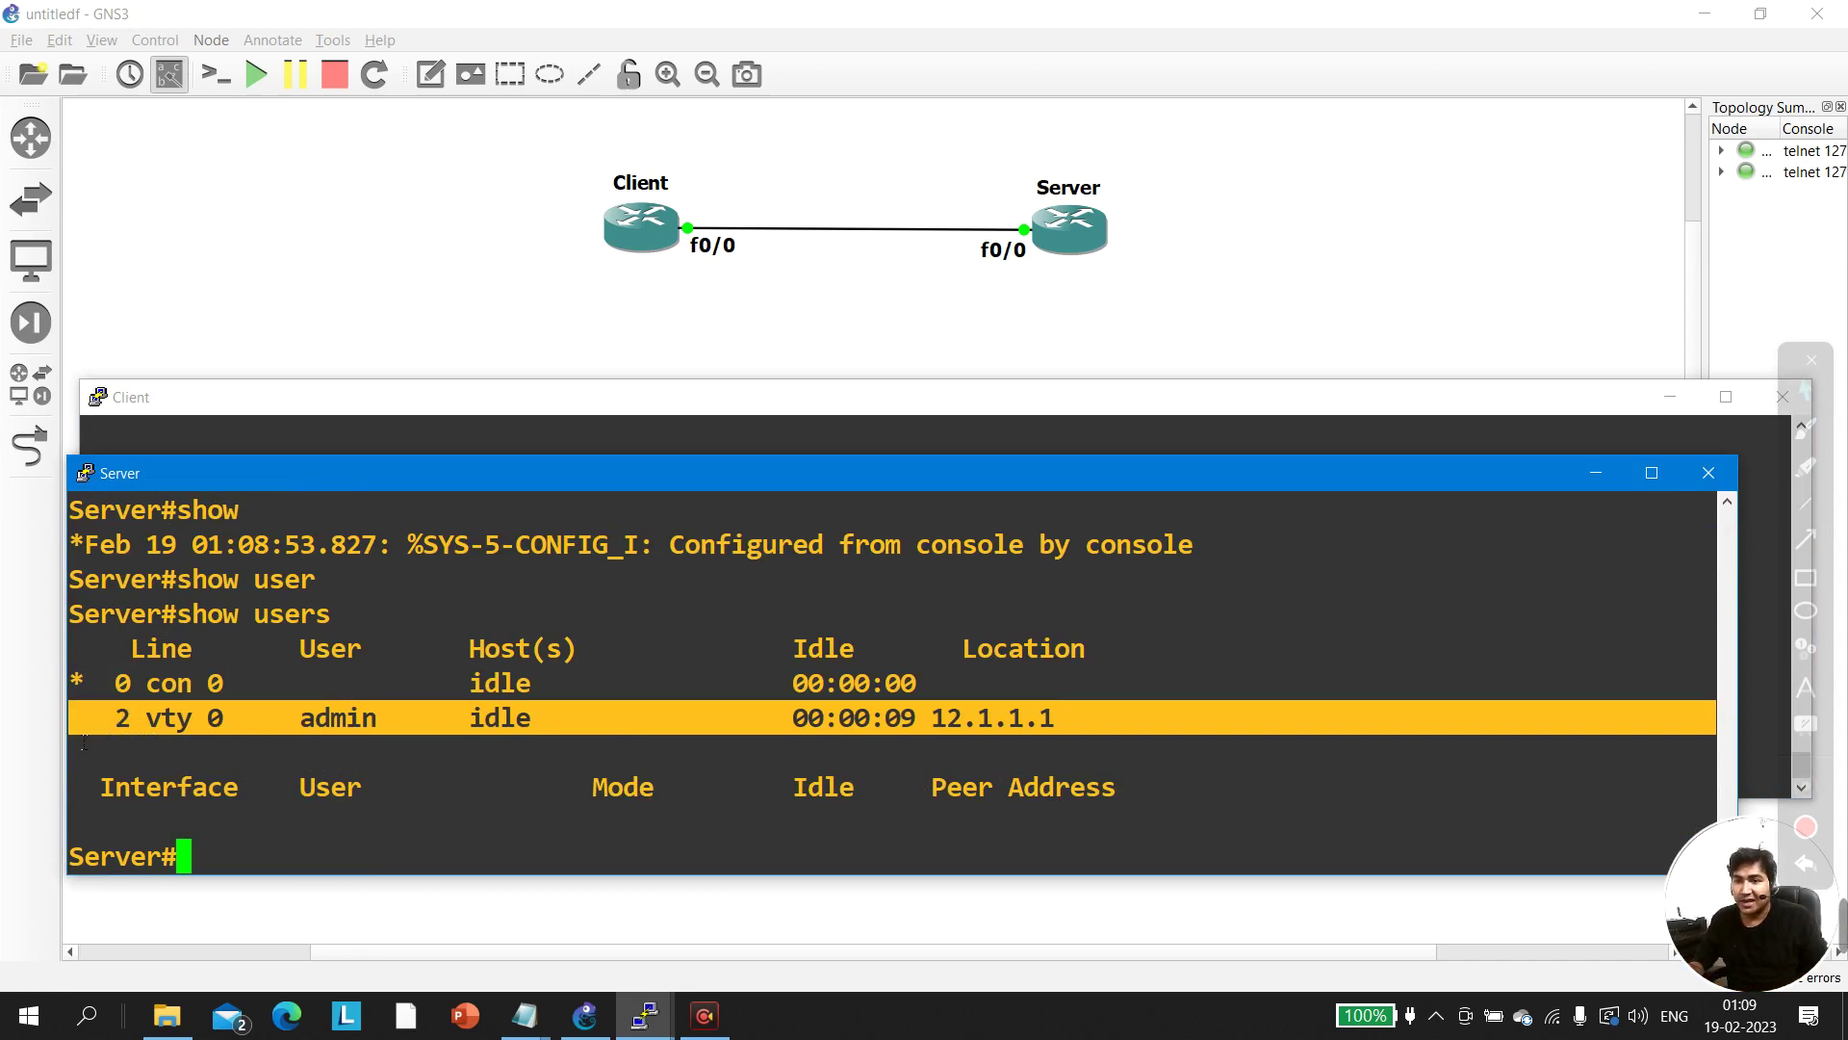
{"action": "left_click_drag", "start_coordinate": [86, 734], "coordinate": [916, 681]}
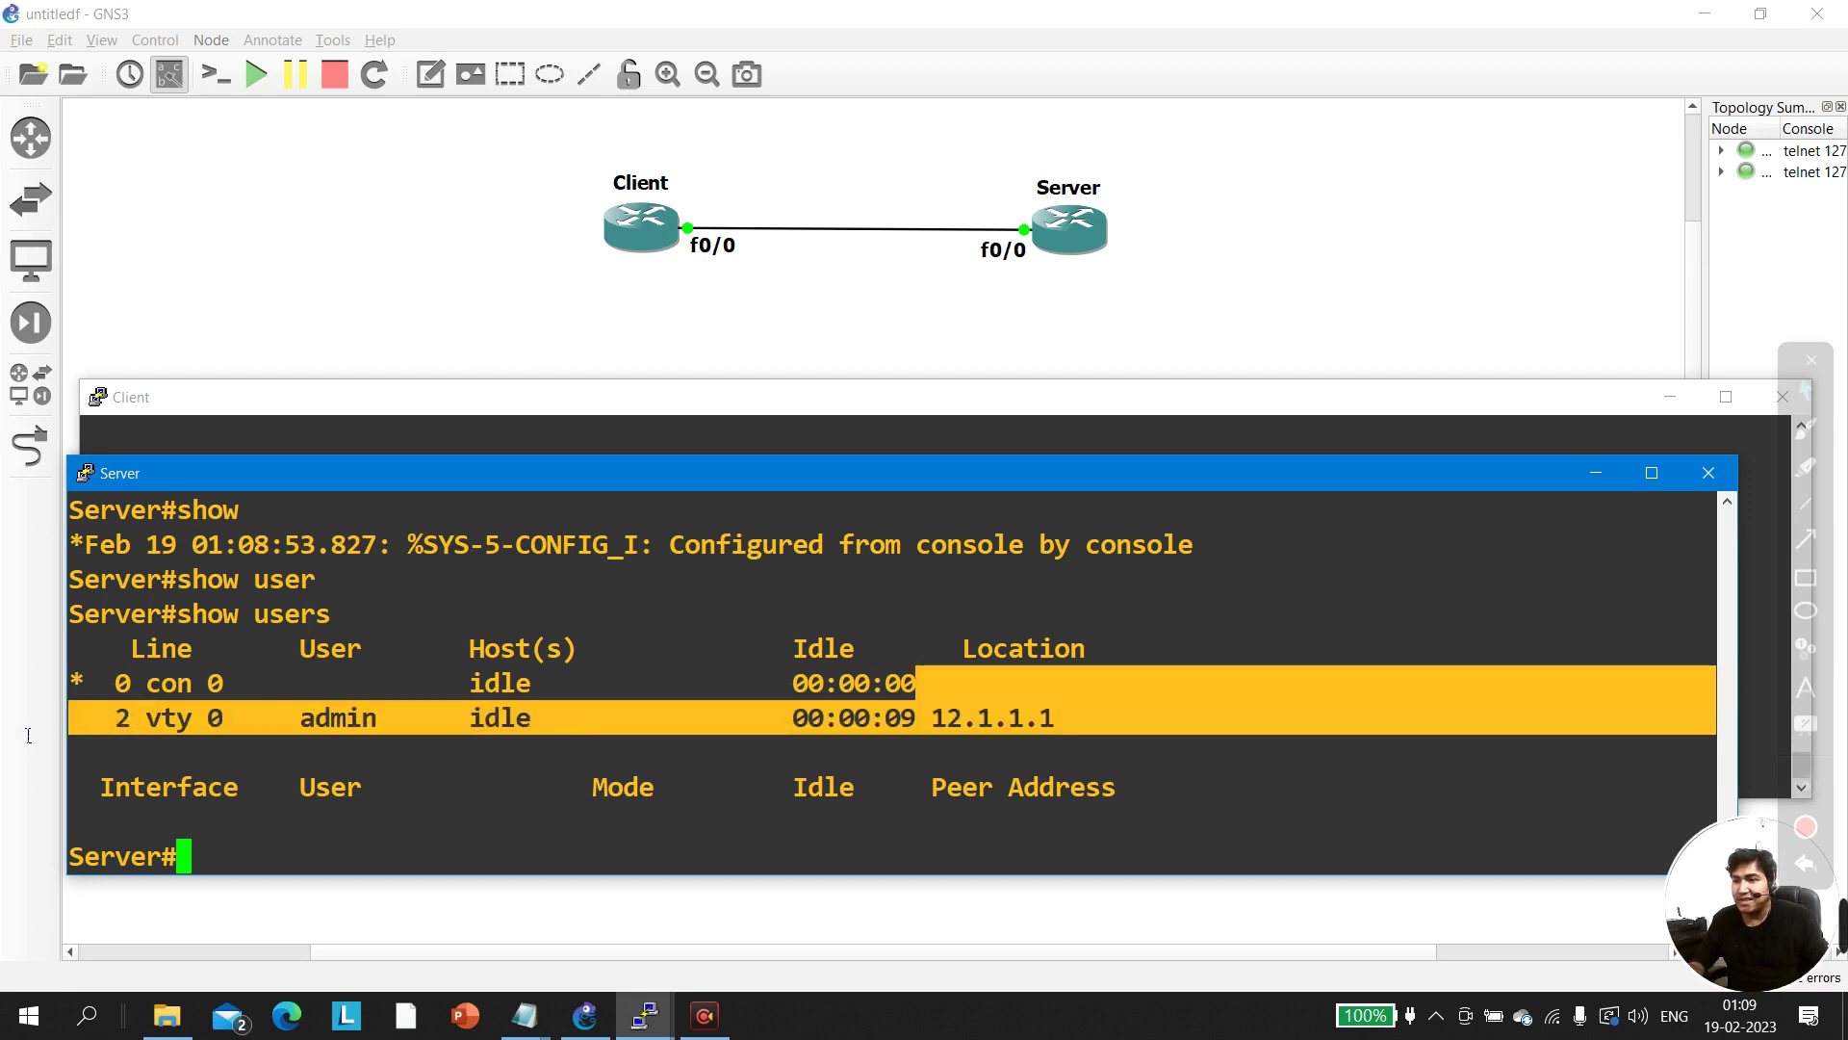
{"action": "left_click", "coordinate": [757, 785]}
Start the clear line vty command on the Server, highlighting the vty 0 row
{"action": "key", "text": "Return"}
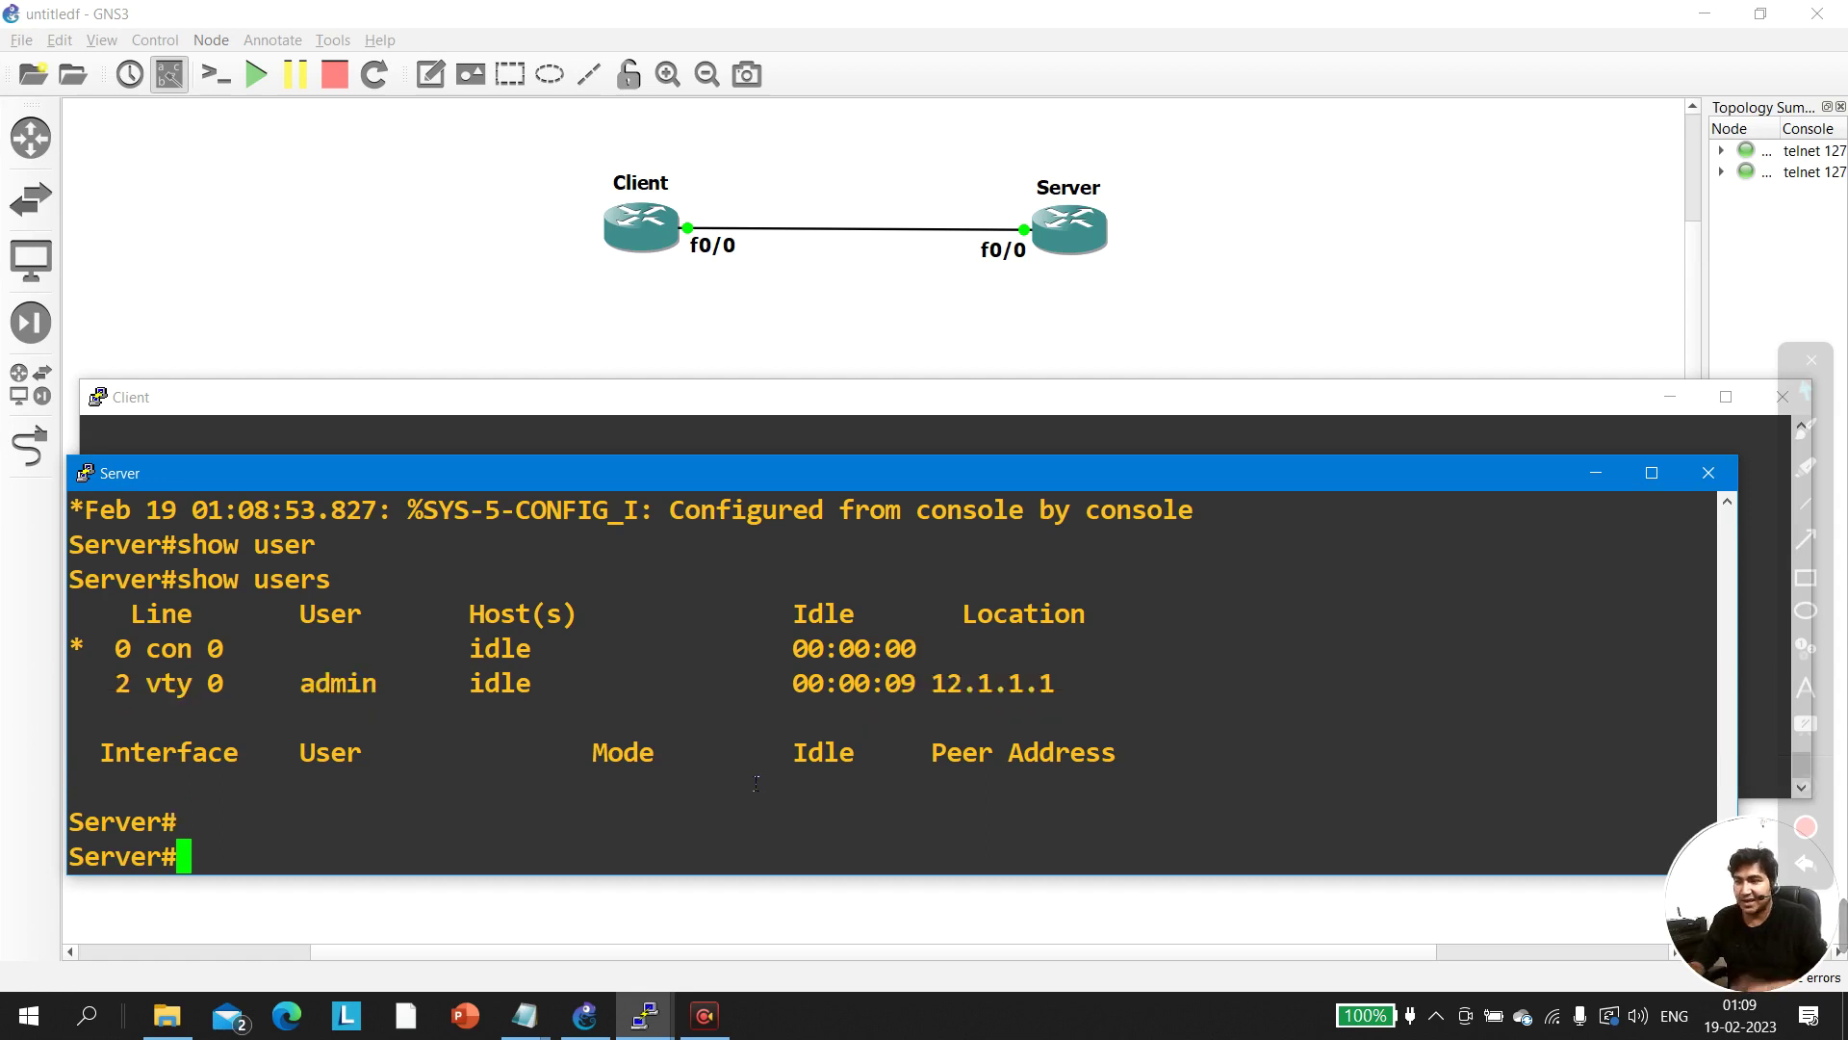
{"action": "type", "text": "cle"}
{"action": "key", "text": "Tab"}
{"action": "type", "text": "lin"}
{"action": "key", "text": "Tab"}
{"action": "type", "text": "vt"}
{"action": "key", "text": "Tab"}
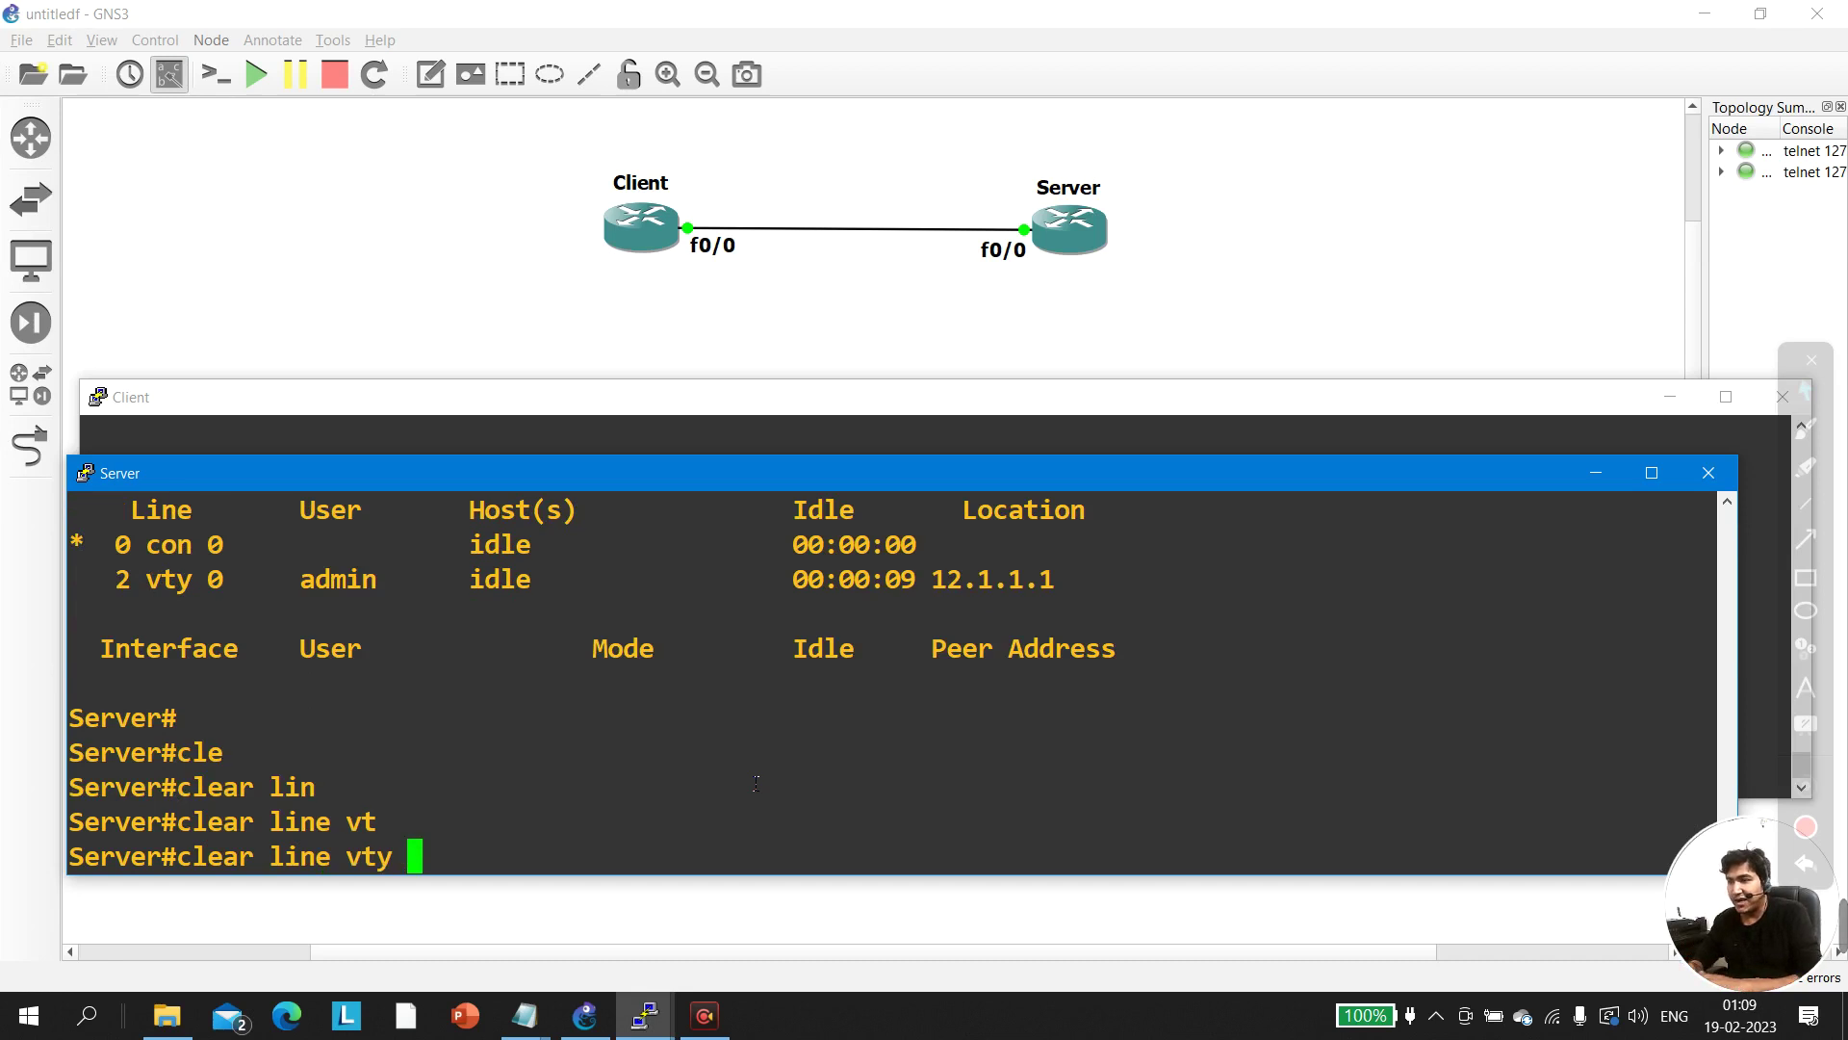
{"action": "left_click_drag", "start_coordinate": [1082, 571], "coordinate": [182, 589]}
Clear vty 0, confirm, and highlight the Client's closed-by-foreign-host message
{"action": "type", "text": "0"}
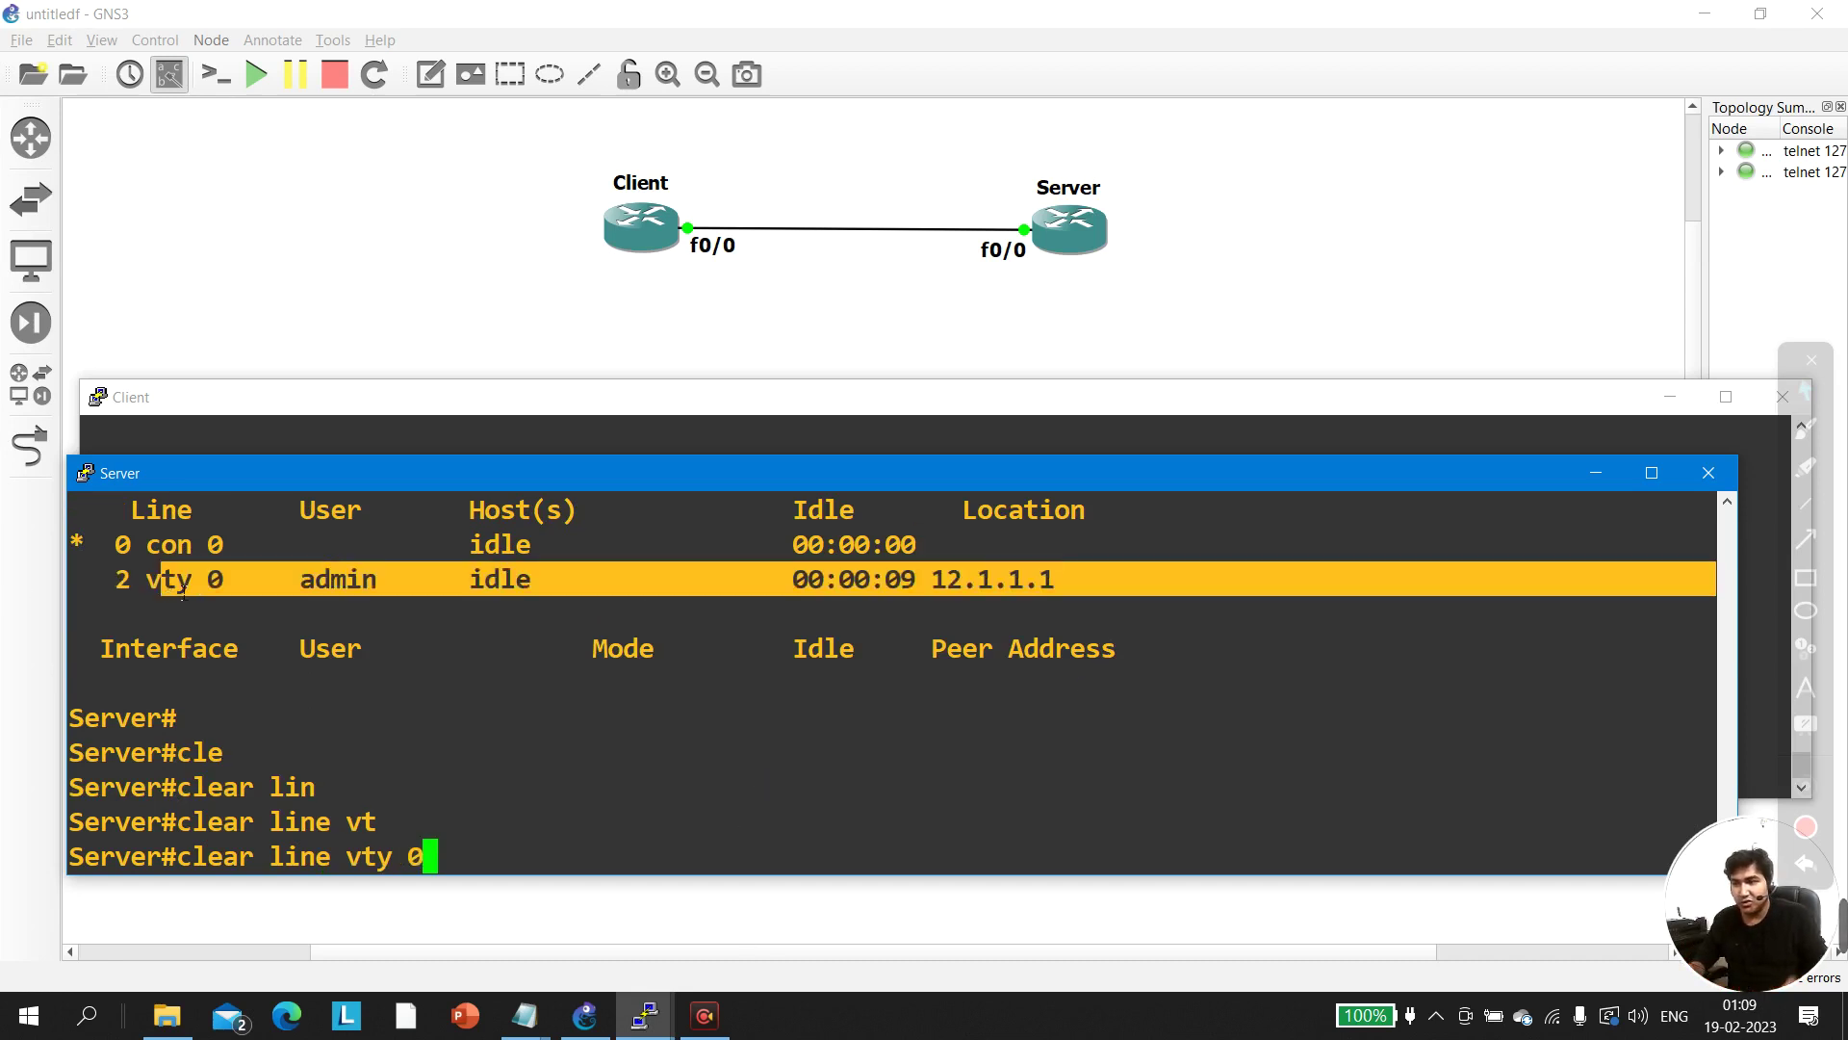
{"action": "key", "text": "Return"}
{"action": "key", "text": "Return"}
{"action": "key", "text": "Return"}
{"action": "key", "text": "Return"}
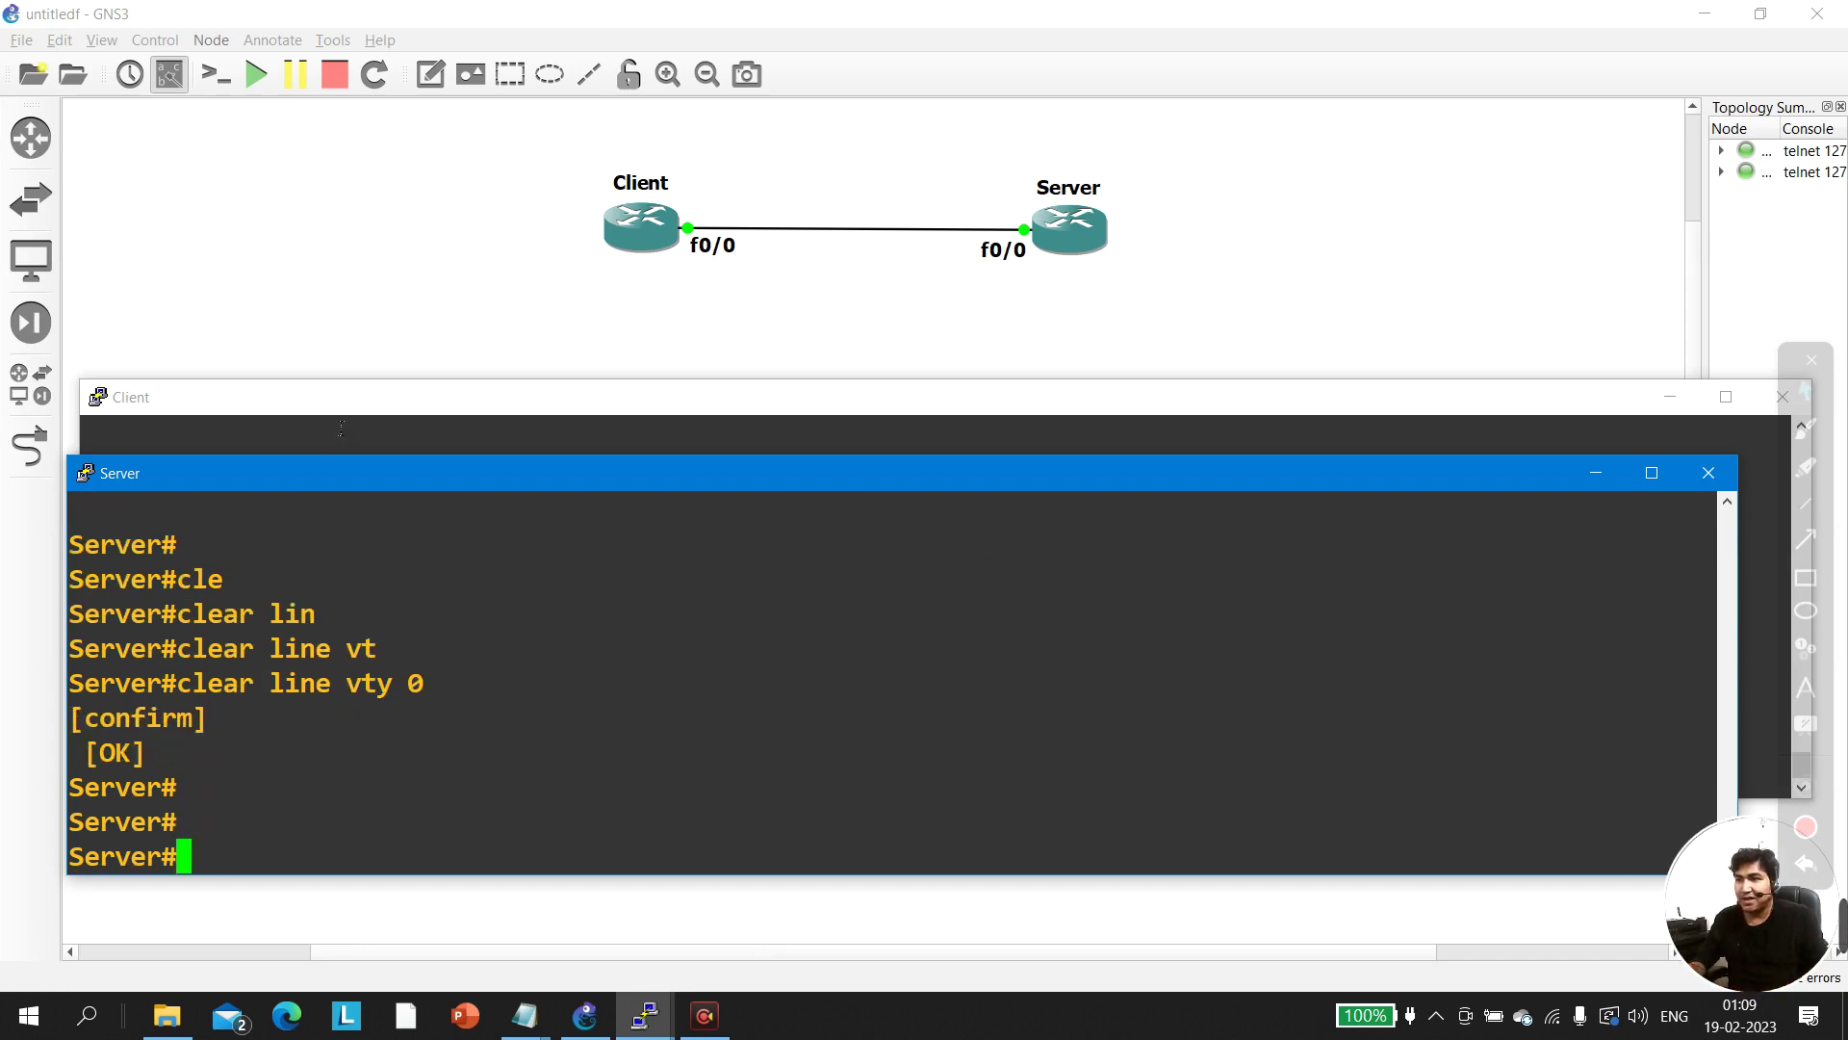
{"action": "left_click", "coordinate": [313, 391]}
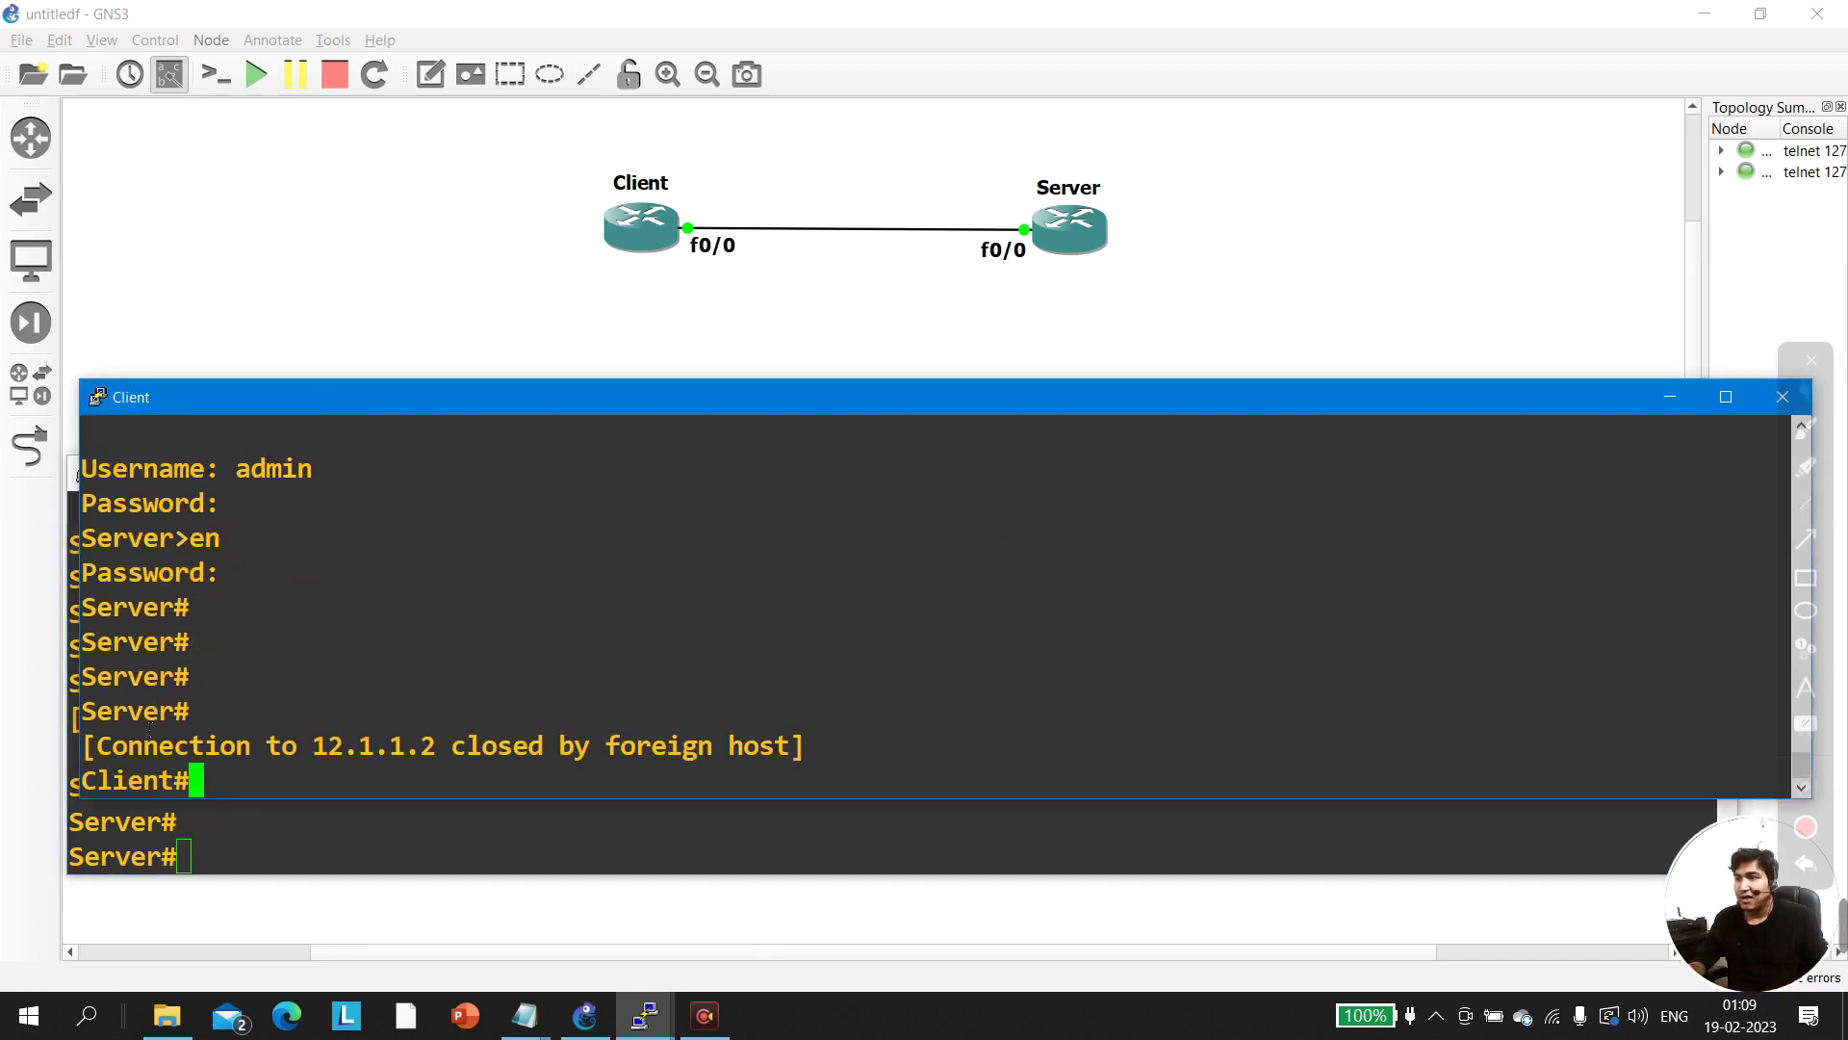
{"action": "left_click_drag", "start_coordinate": [98, 757], "coordinate": [828, 762]}
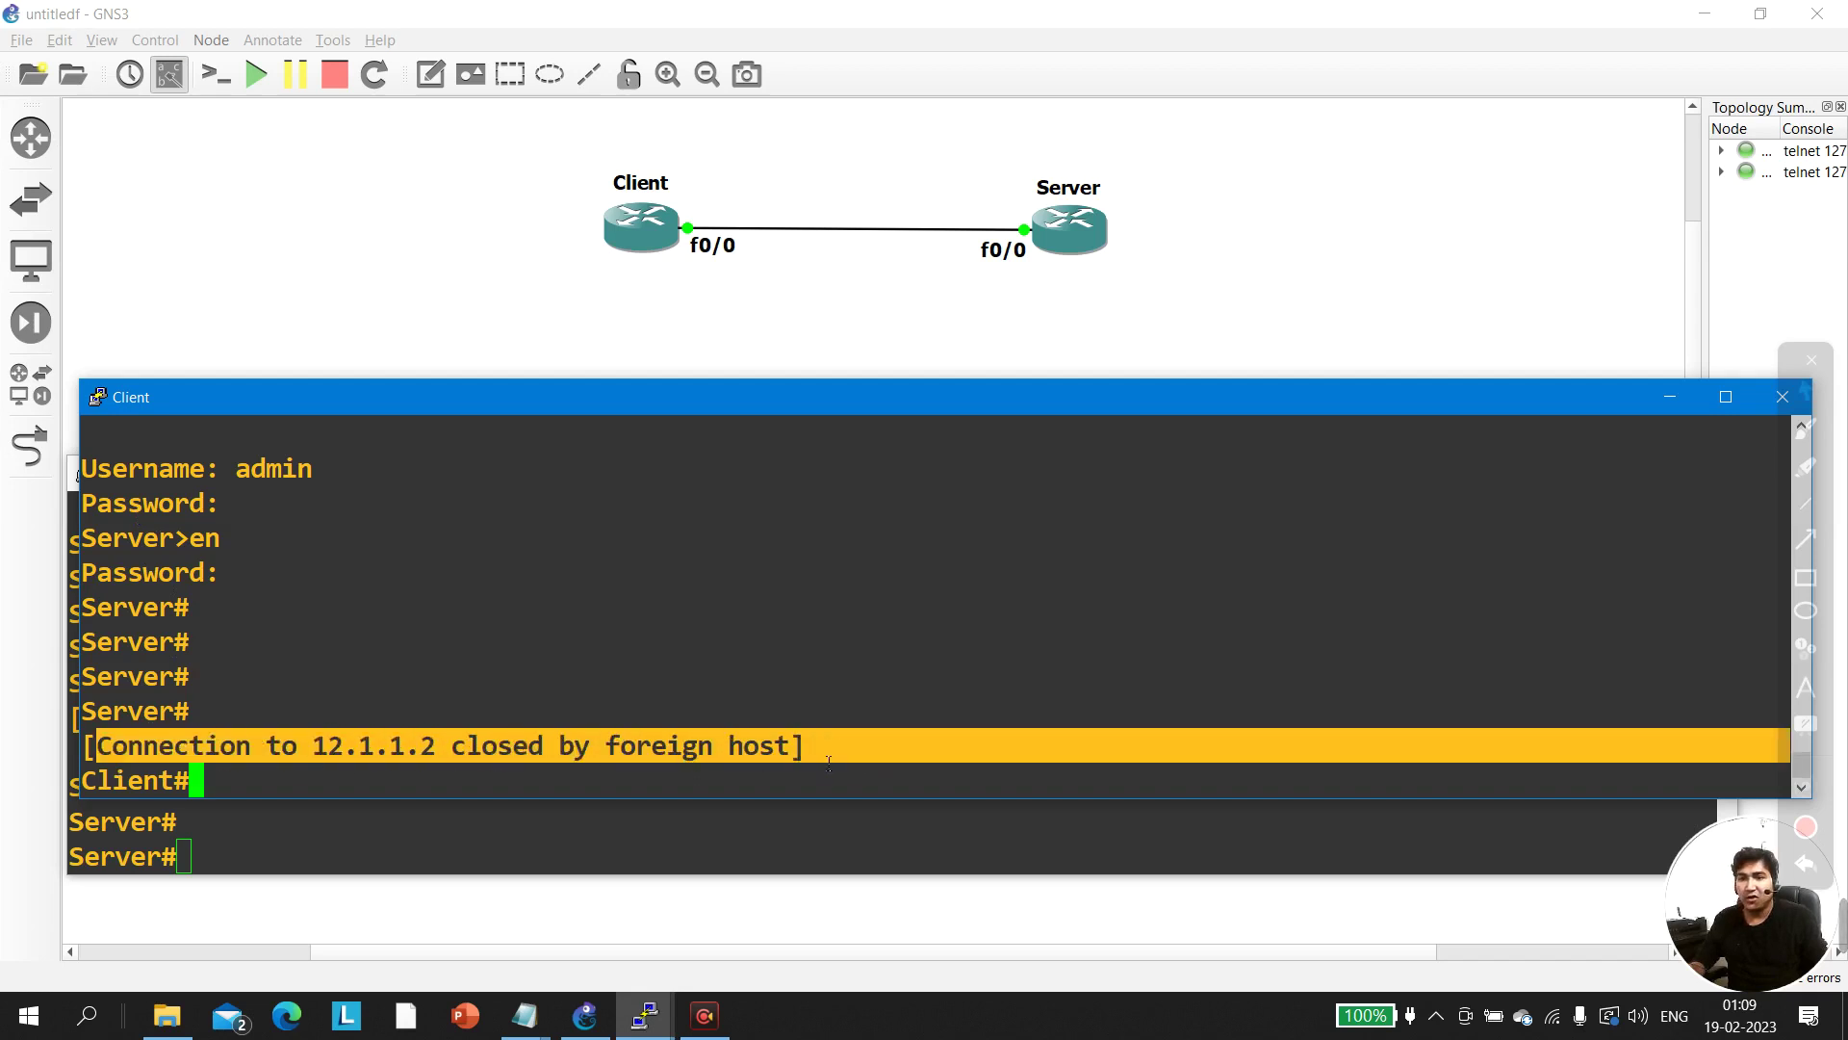
Minimize the Client console and rerun 'show users' on Server, showing only the console 0 row
{"action": "left_click", "coordinate": [1668, 397]}
{"action": "key", "text": "Up"}
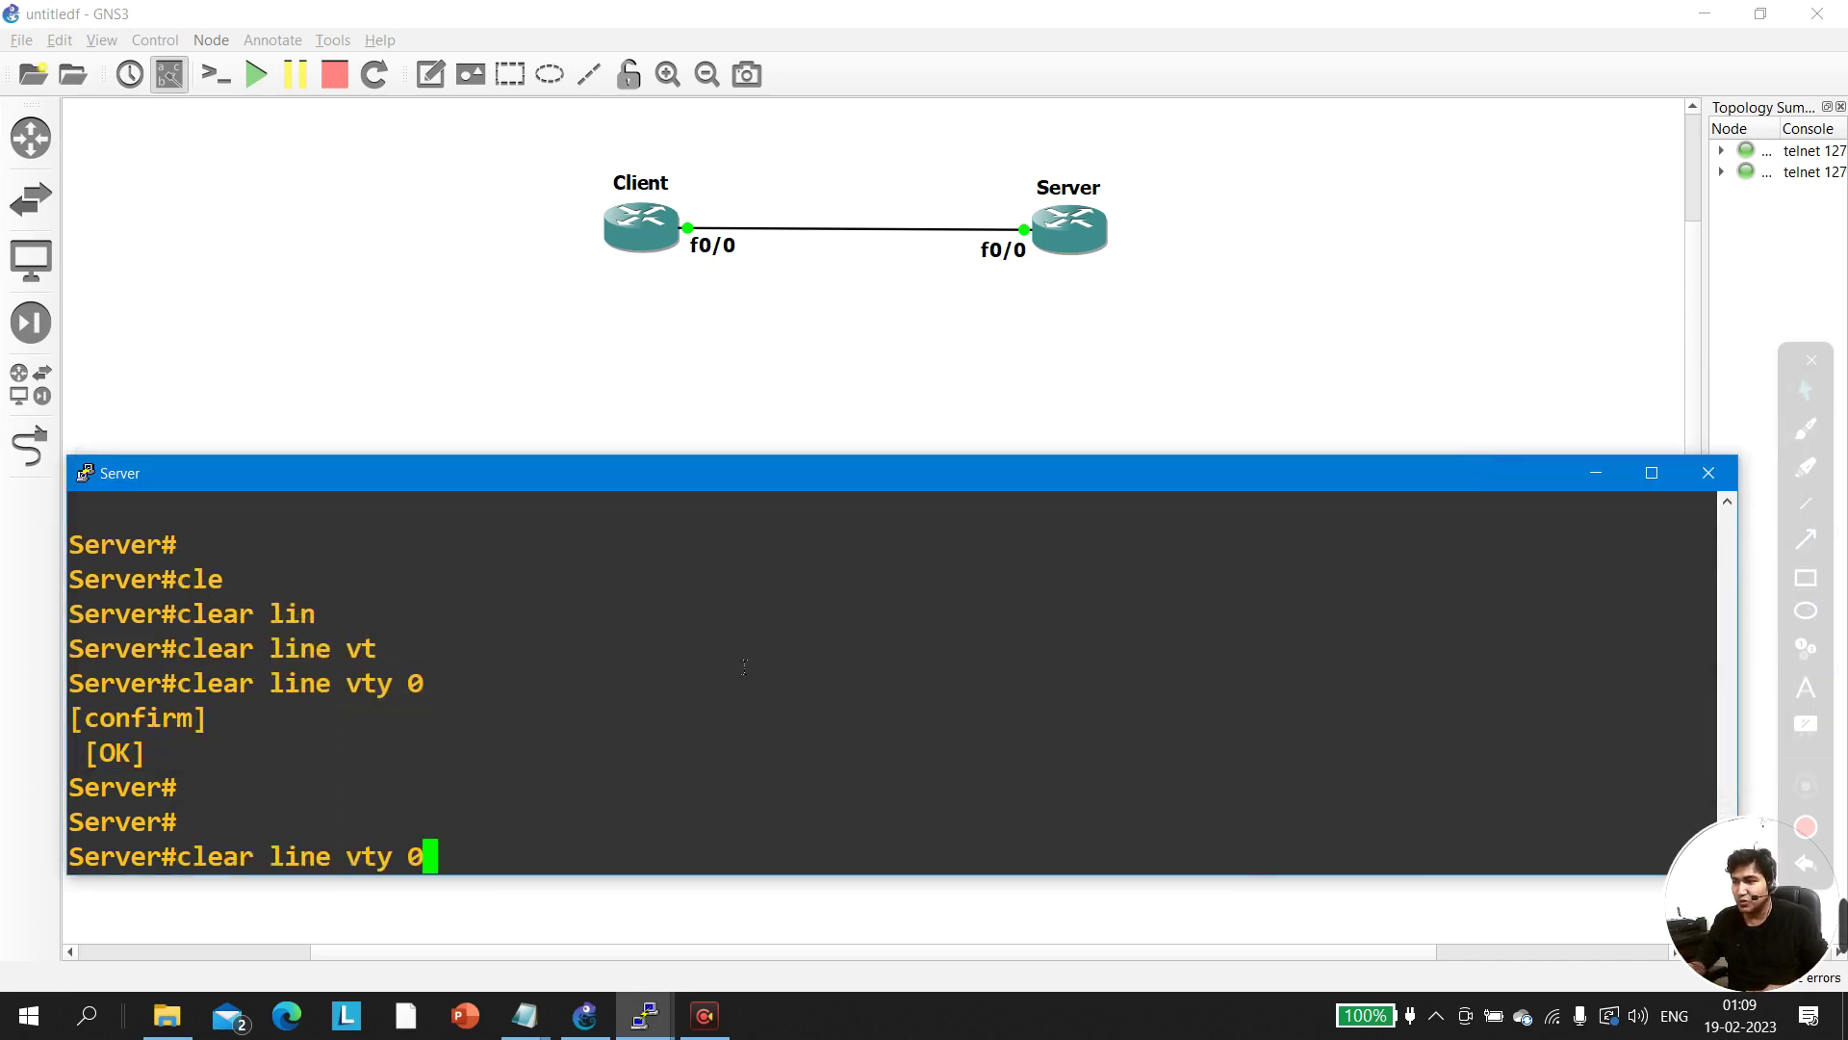
{"action": "key", "text": "Up"}
{"action": "key", "text": "Return"}
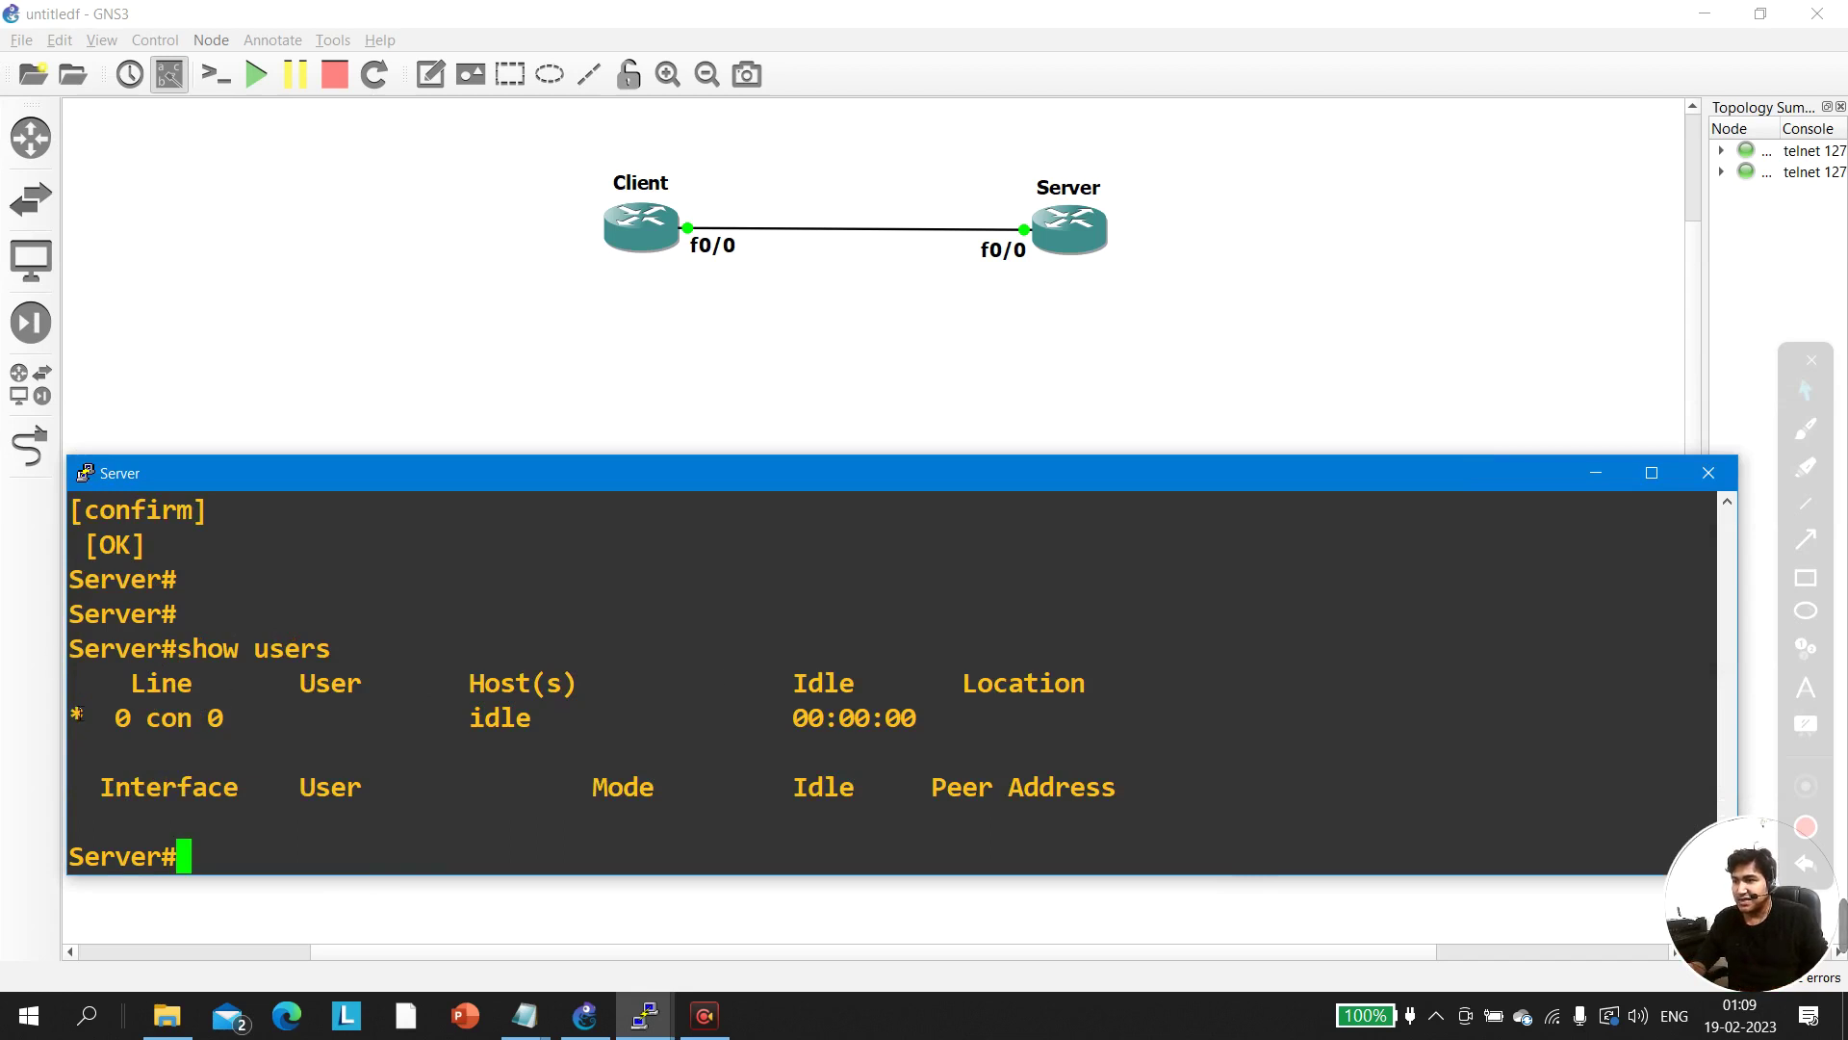
{"action": "left_click_drag", "start_coordinate": [77, 714], "coordinate": [1051, 738]}
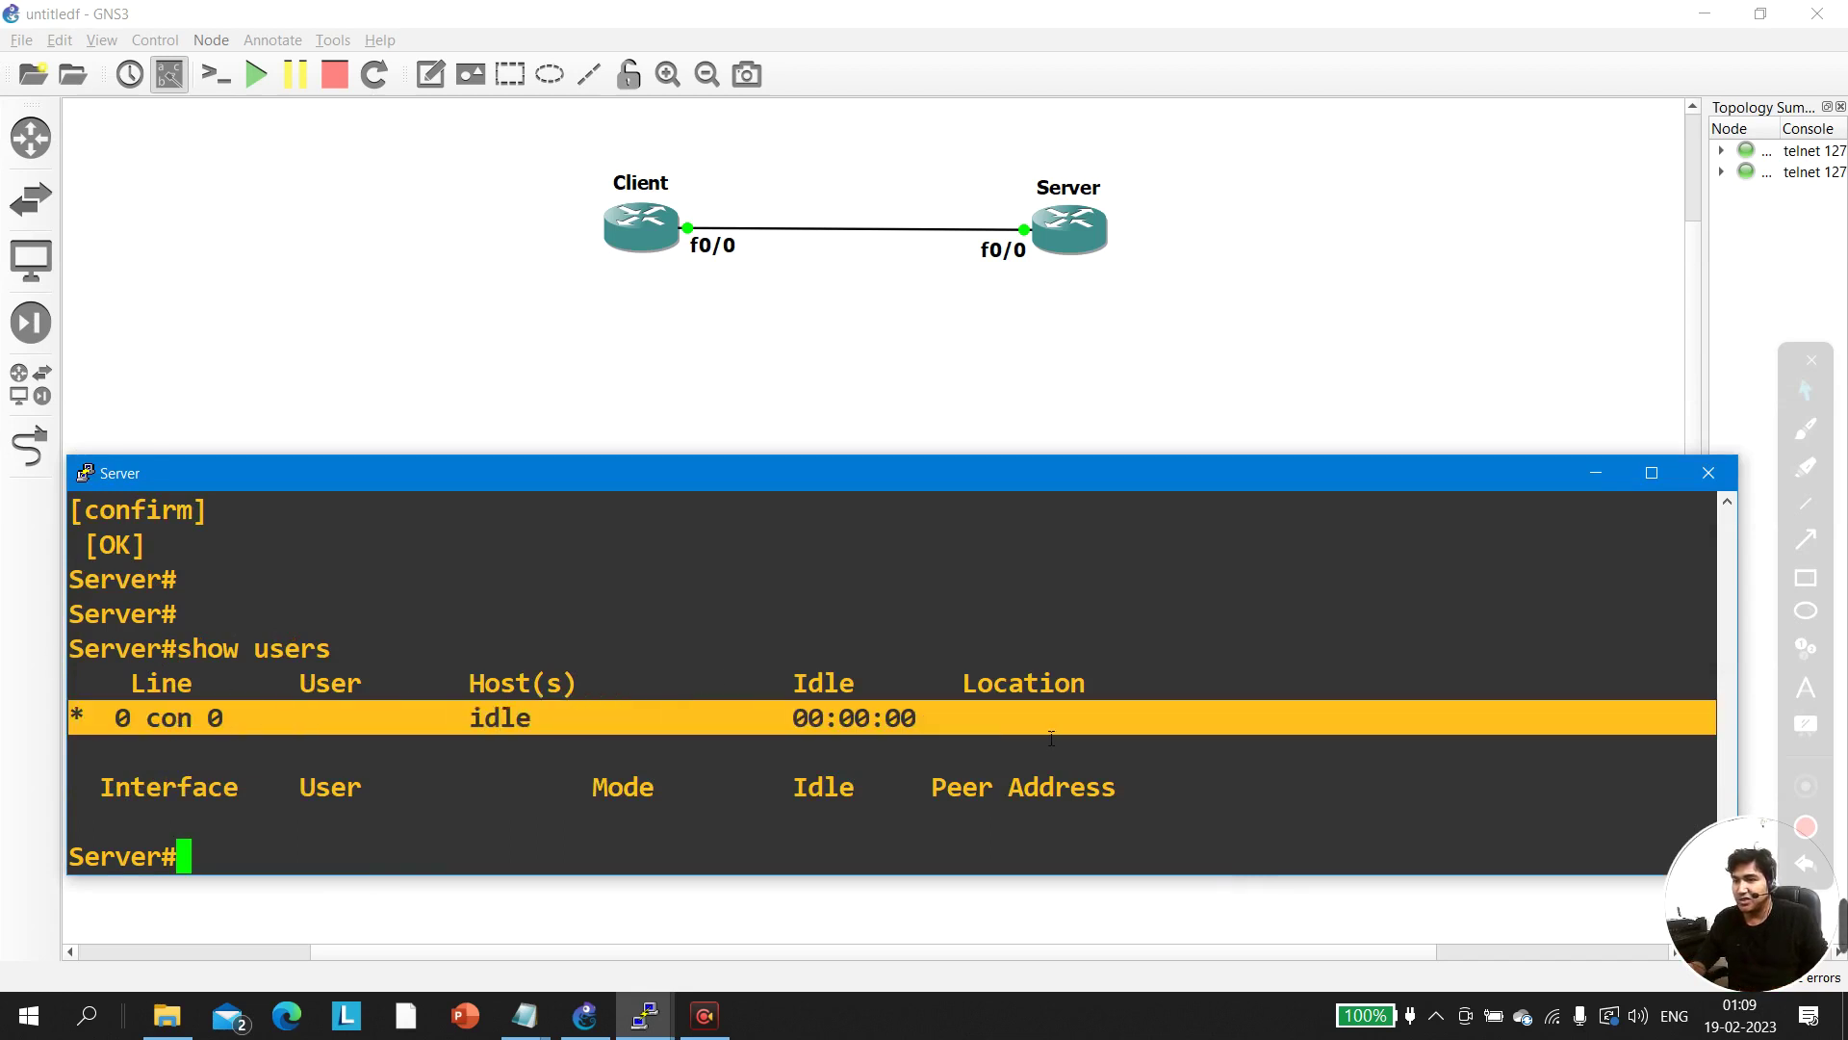
{"action": "left_click", "coordinate": [457, 720]}
Run 'clear line console 0' on Server; it is refused as the current line
{"action": "type", "text": "cle"}
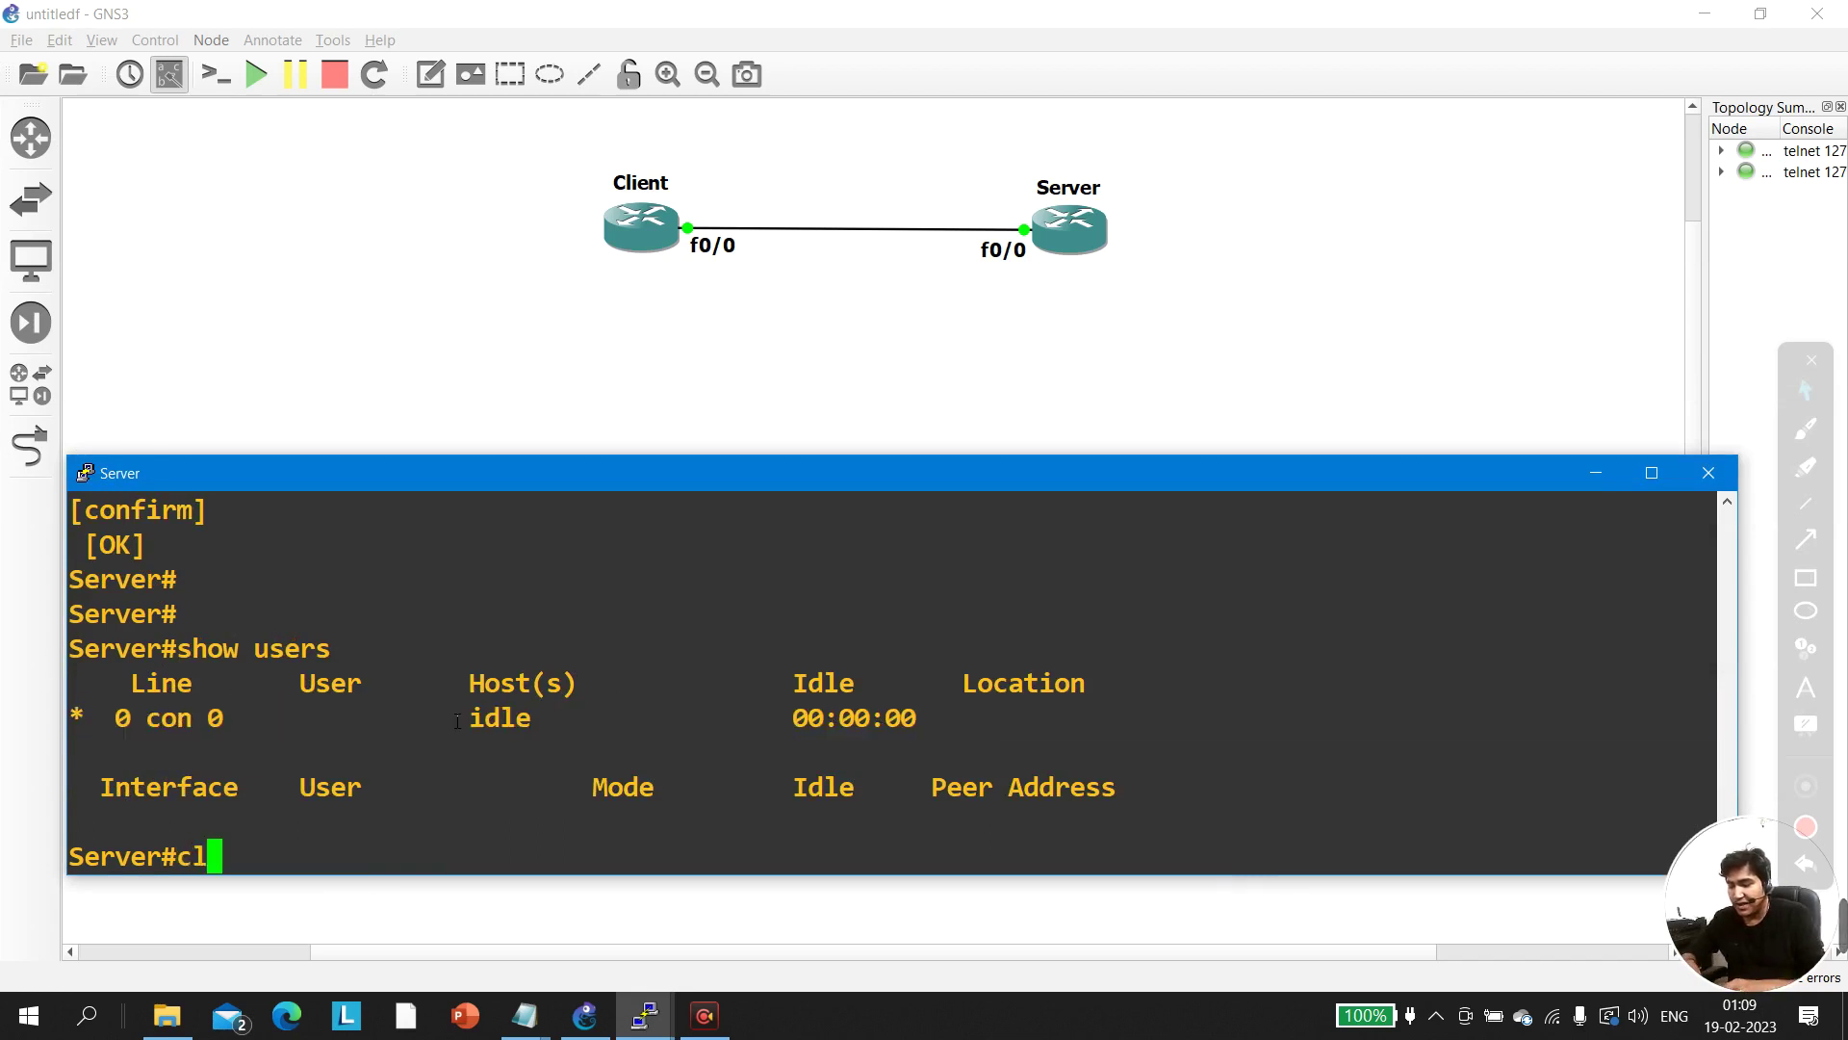
{"action": "key", "text": "Tab"}
{"action": "type", "text": "lin"}
{"action": "key", "text": "Tab"}
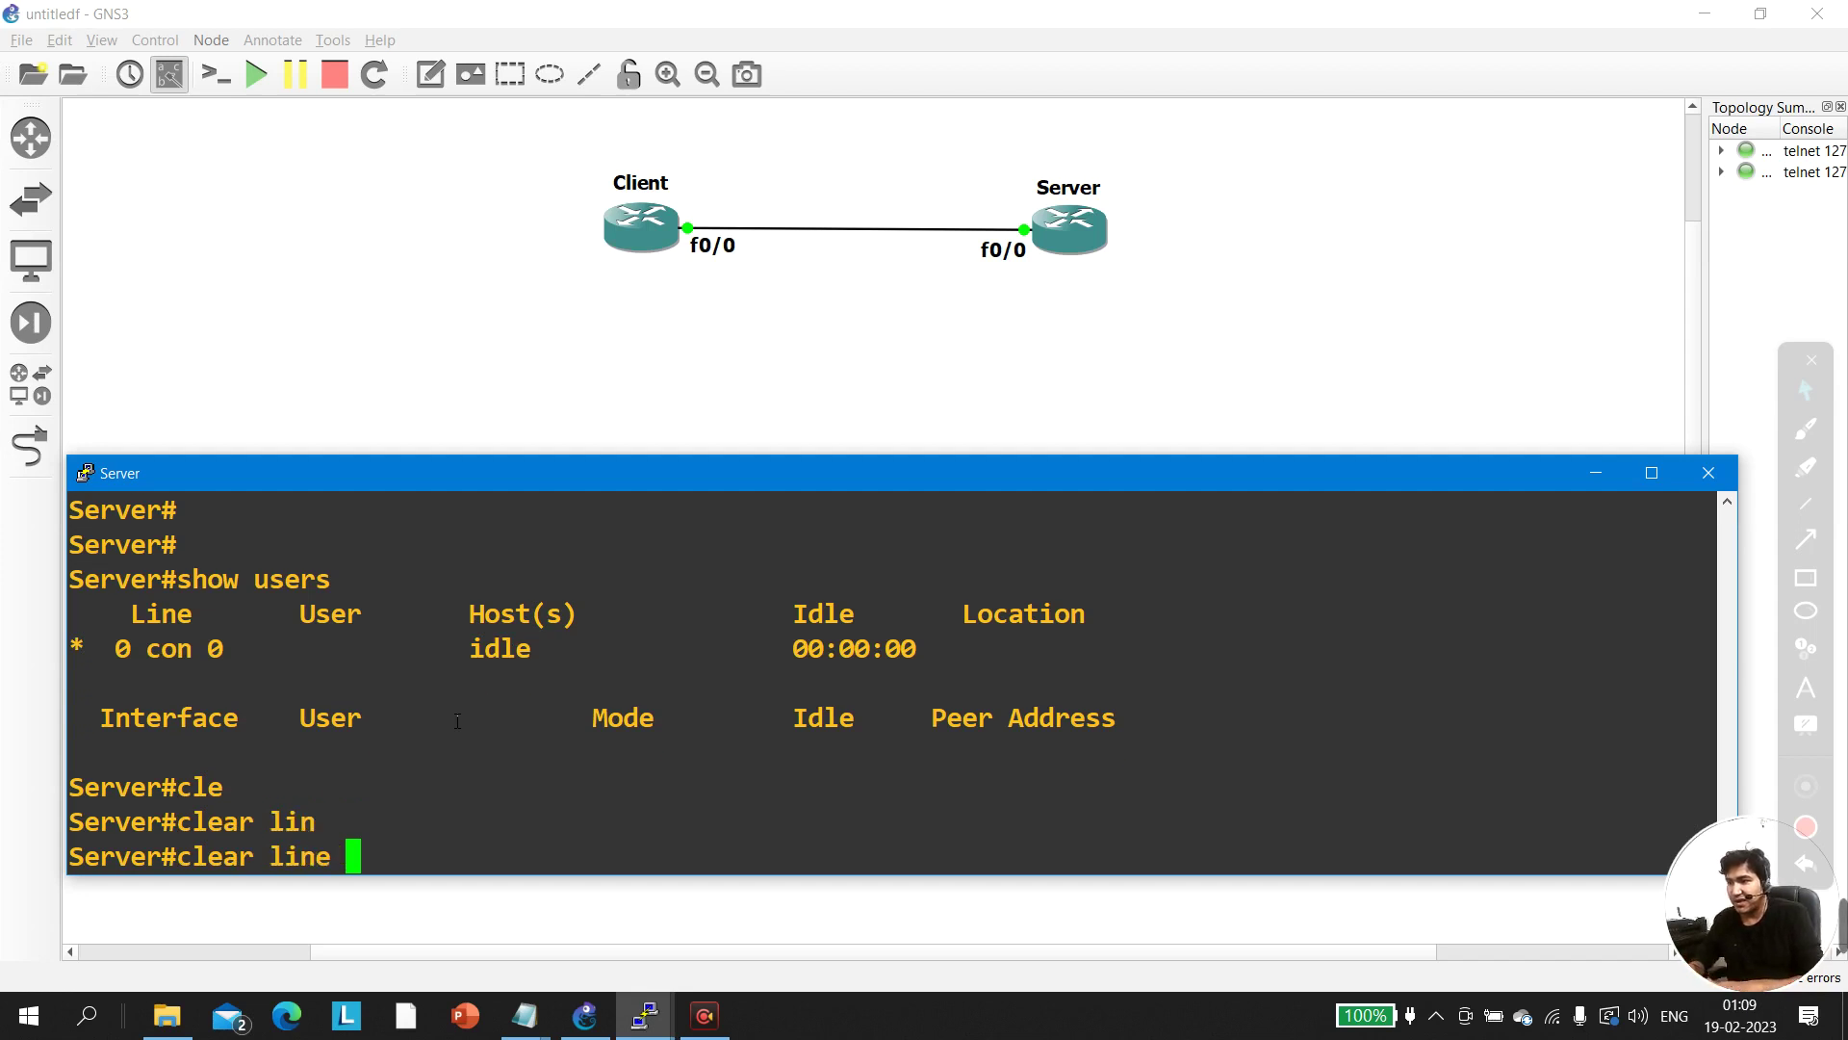
{"action": "type", "text": "con"}
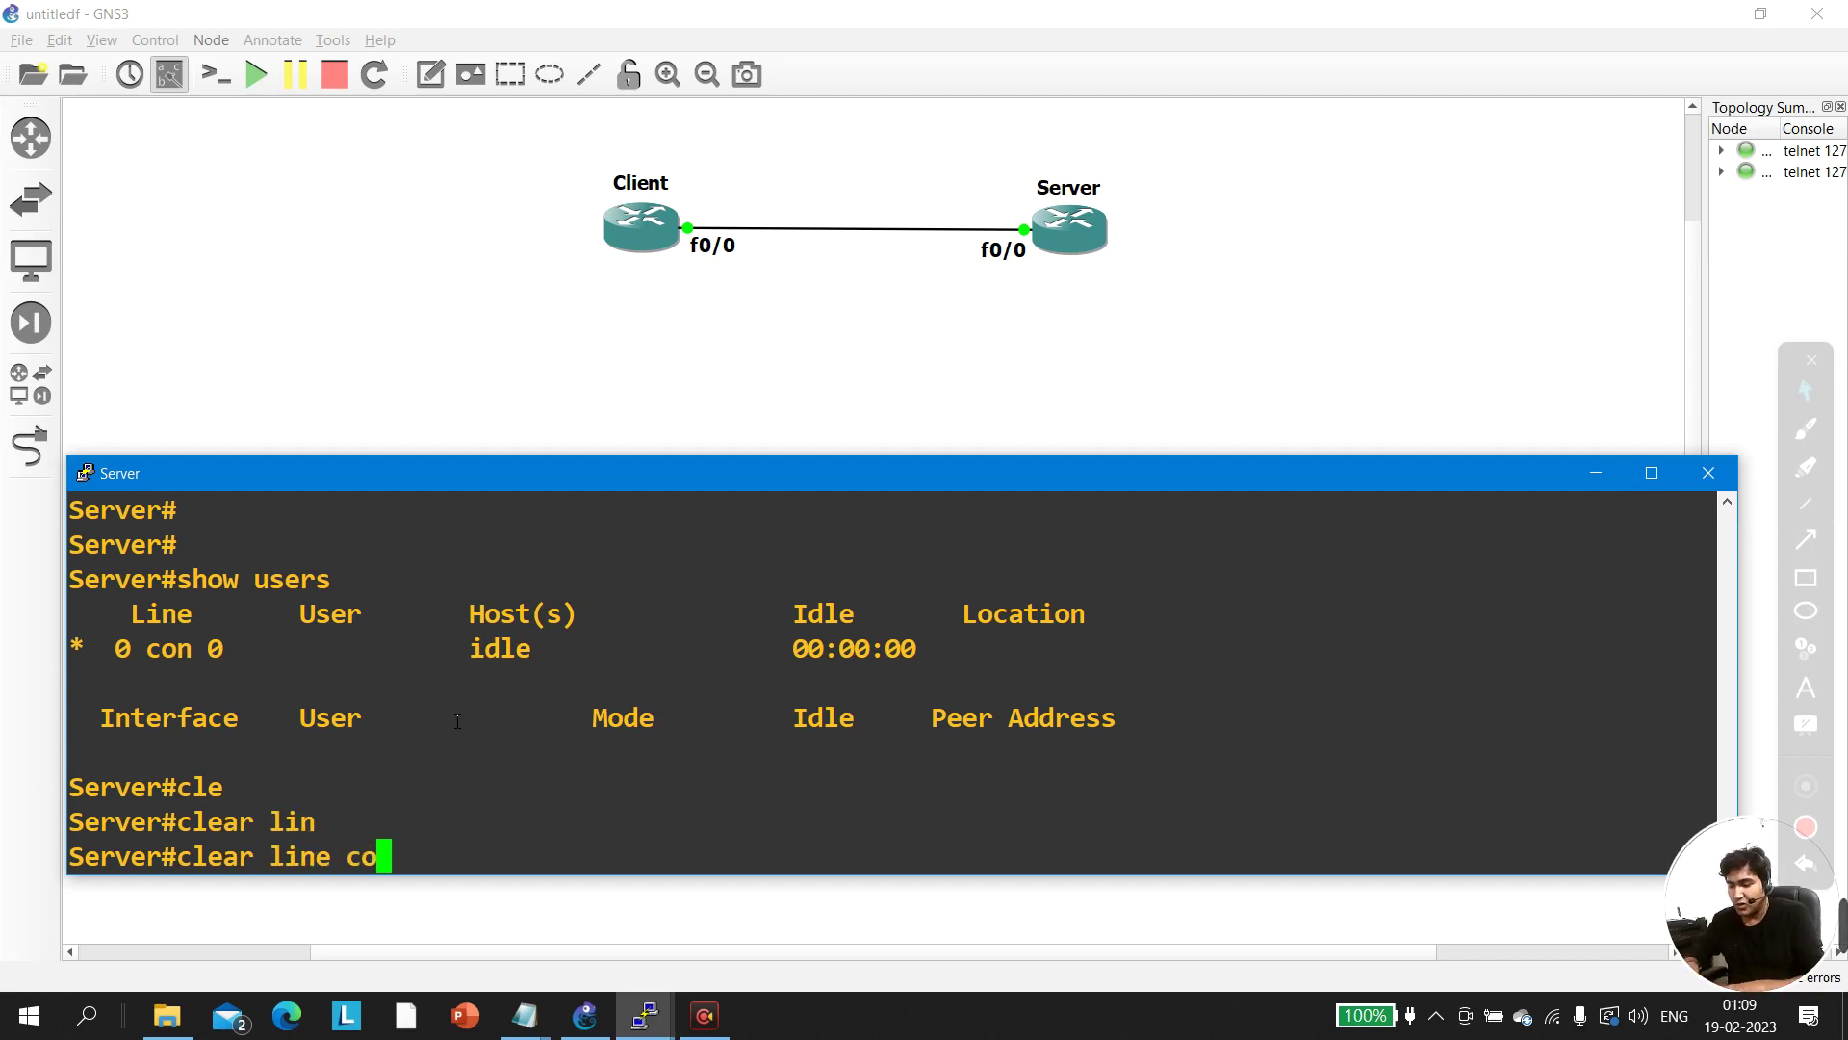
{"action": "key", "text": "Tab"}
{"action": "type", "text": "0"}
{"action": "key", "text": "Return"}
{"action": "key", "text": "Return"}
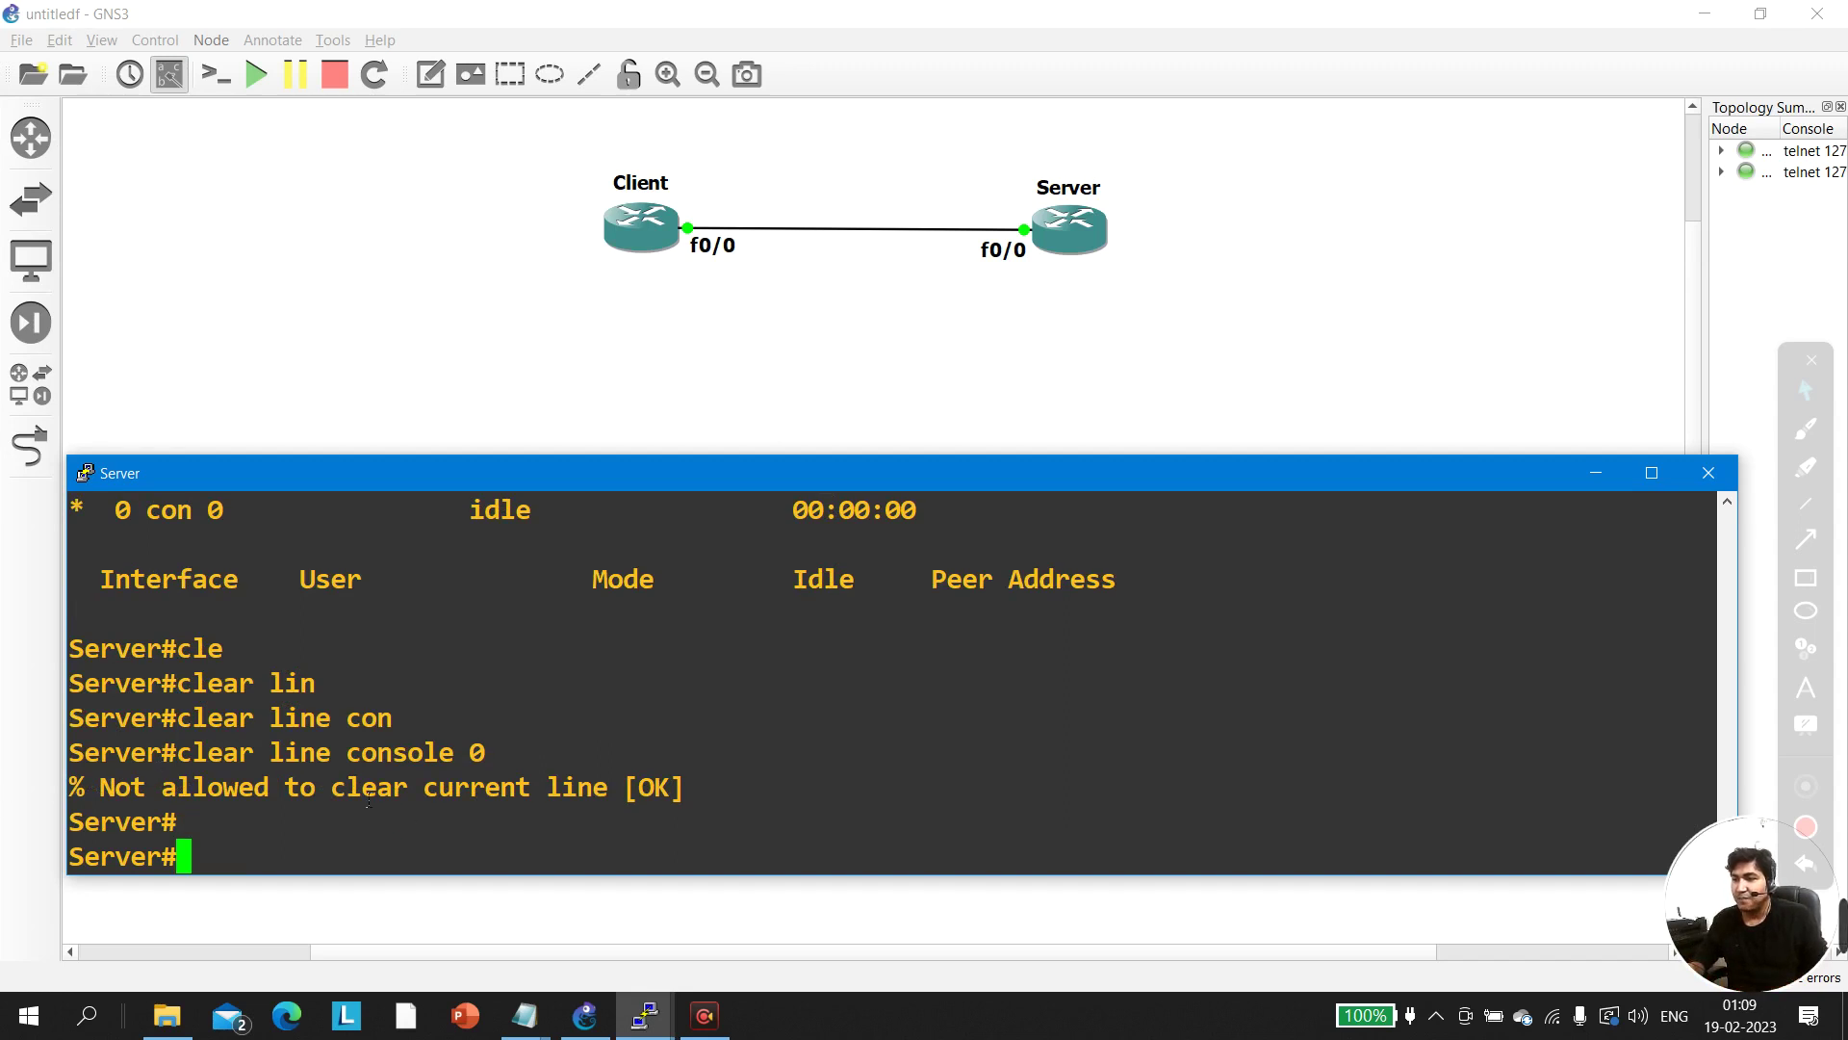
{"action": "left_click_drag", "start_coordinate": [347, 795], "coordinate": [643, 791]}
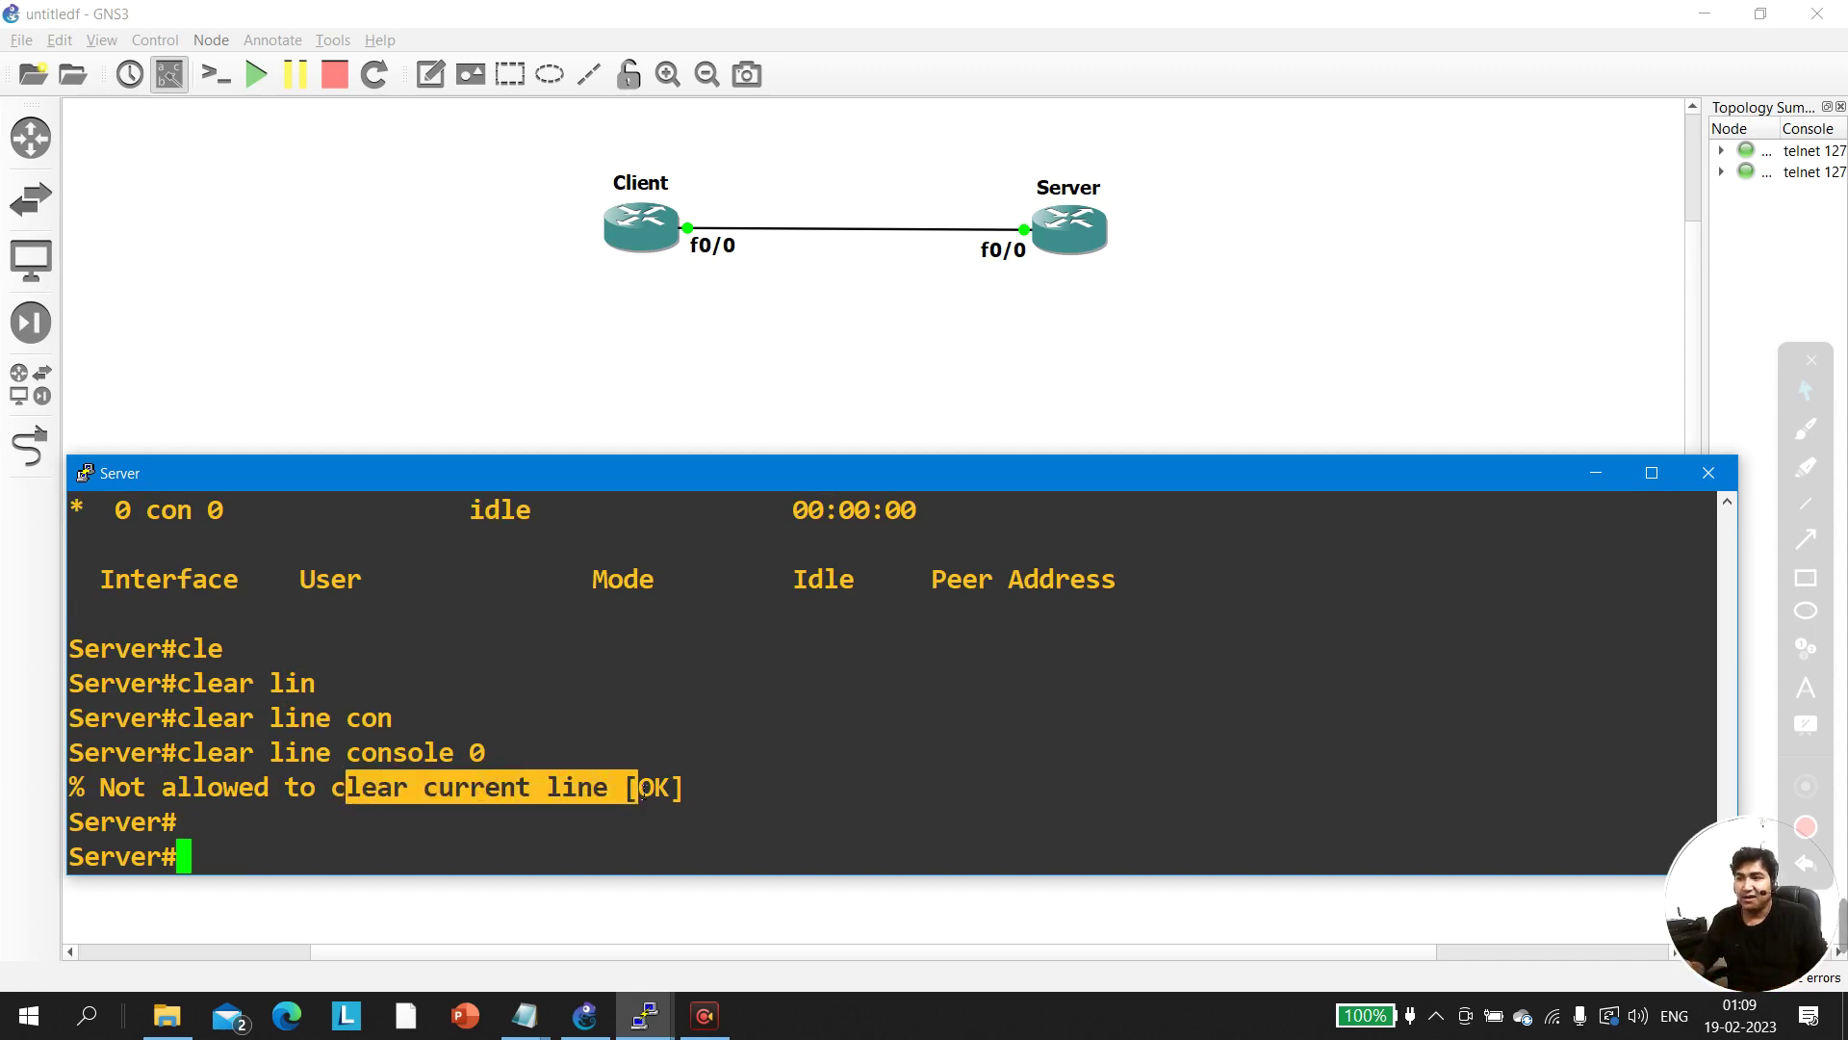